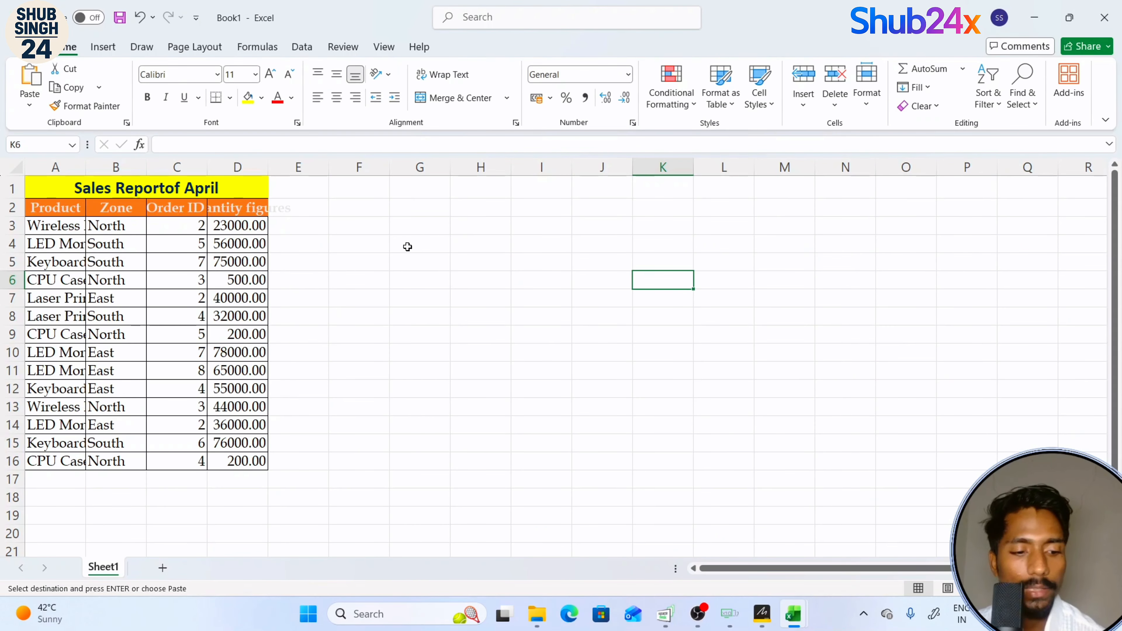
- Merge and center cells F1:I1 beside the sales table and fill the merged cell with yellow
scroll(303, 246, up, 2)
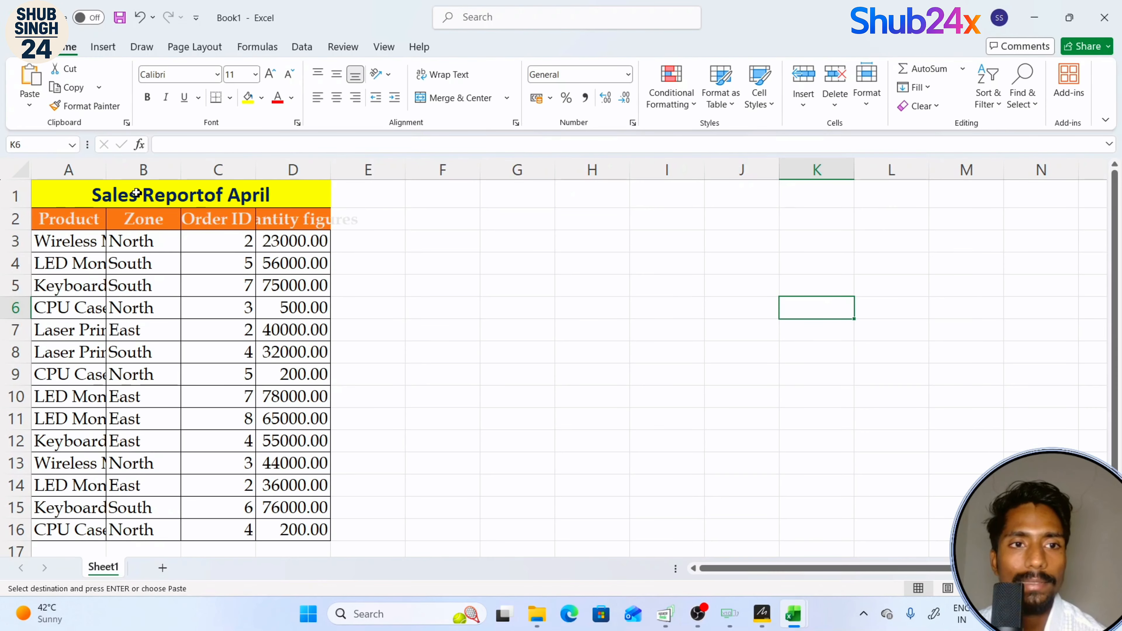
scroll(286, 193, down, 1)
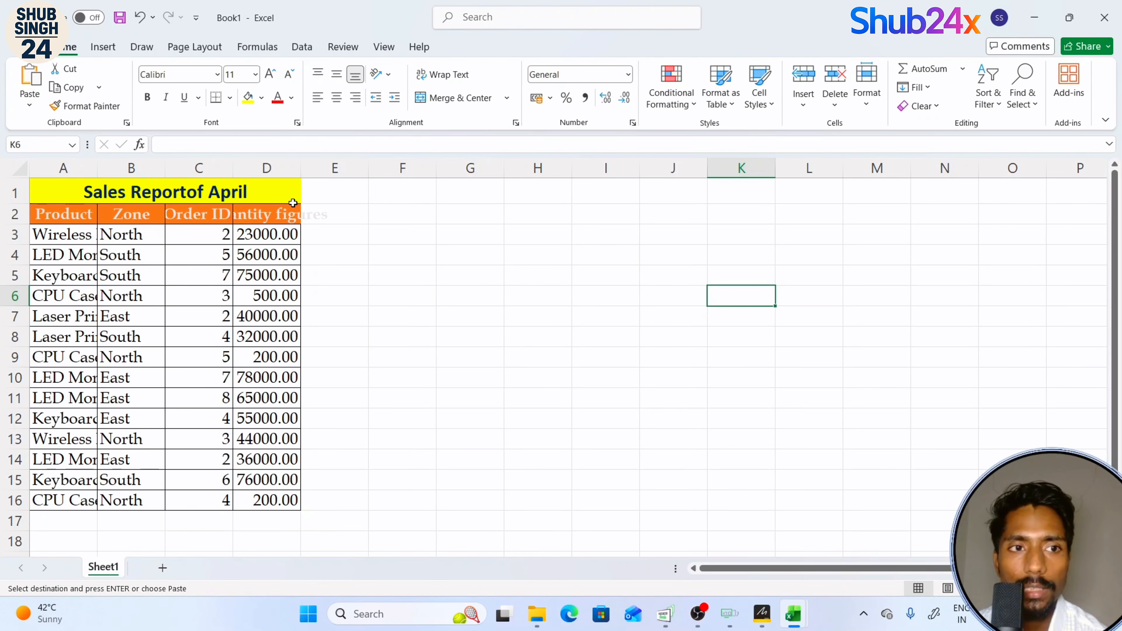
click(398, 188)
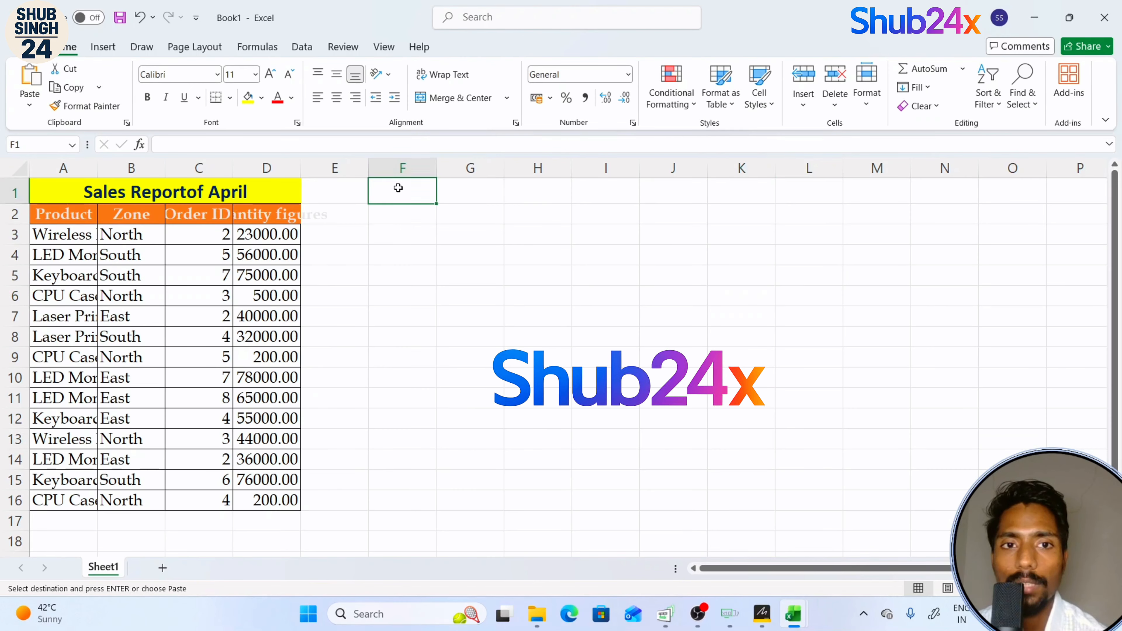
drag(398, 188, 624, 191)
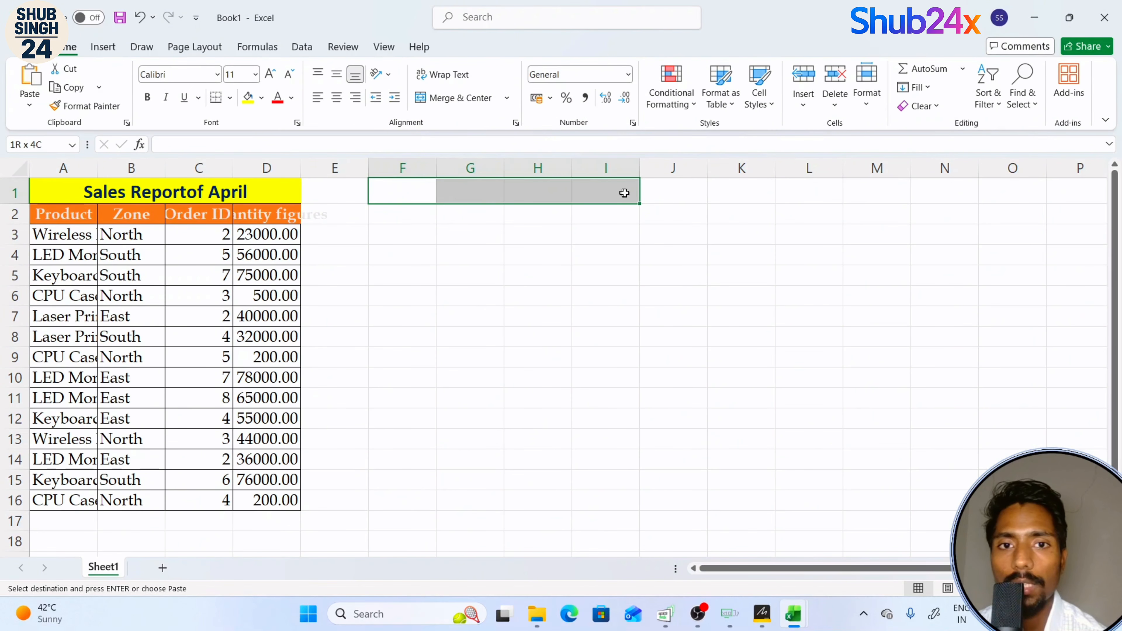
click(448, 100)
click(248, 98)
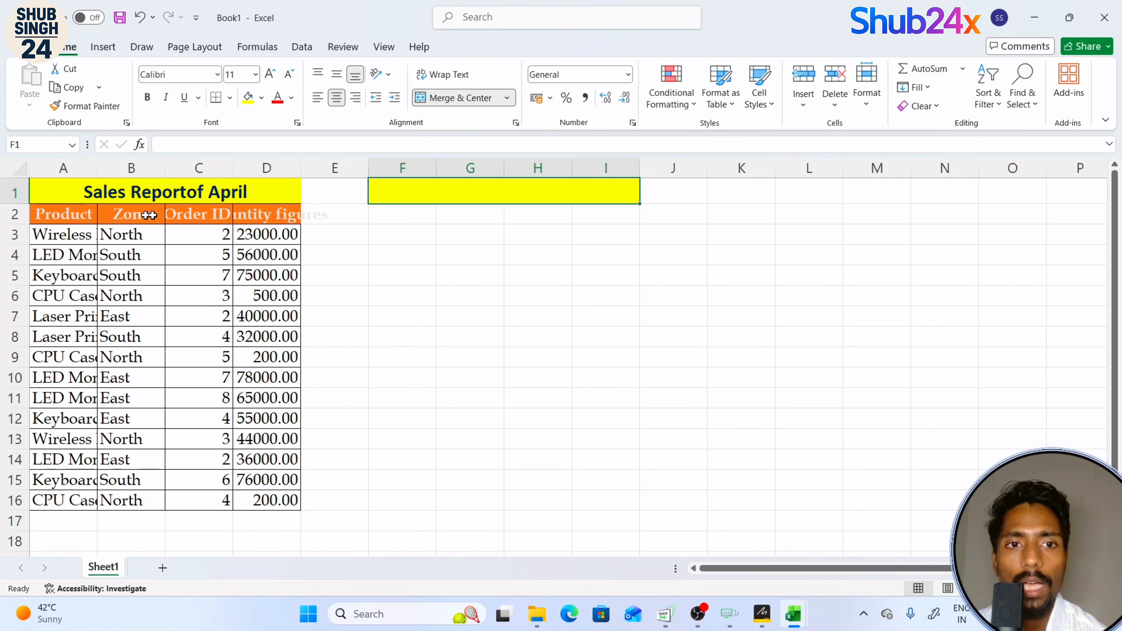
click(403, 299)
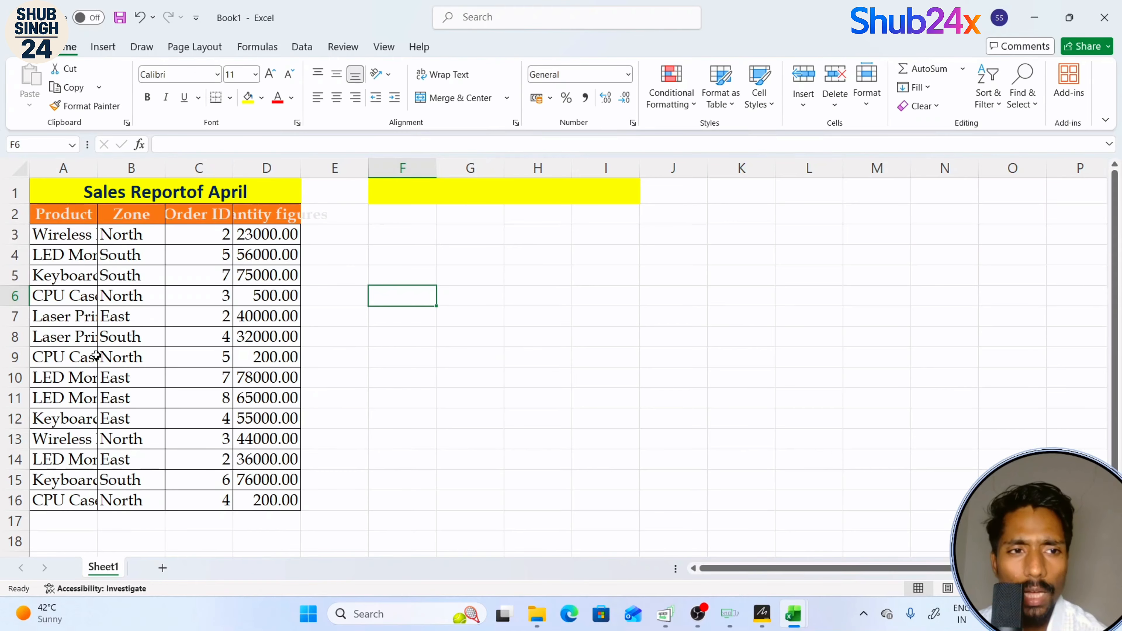
click(73, 236)
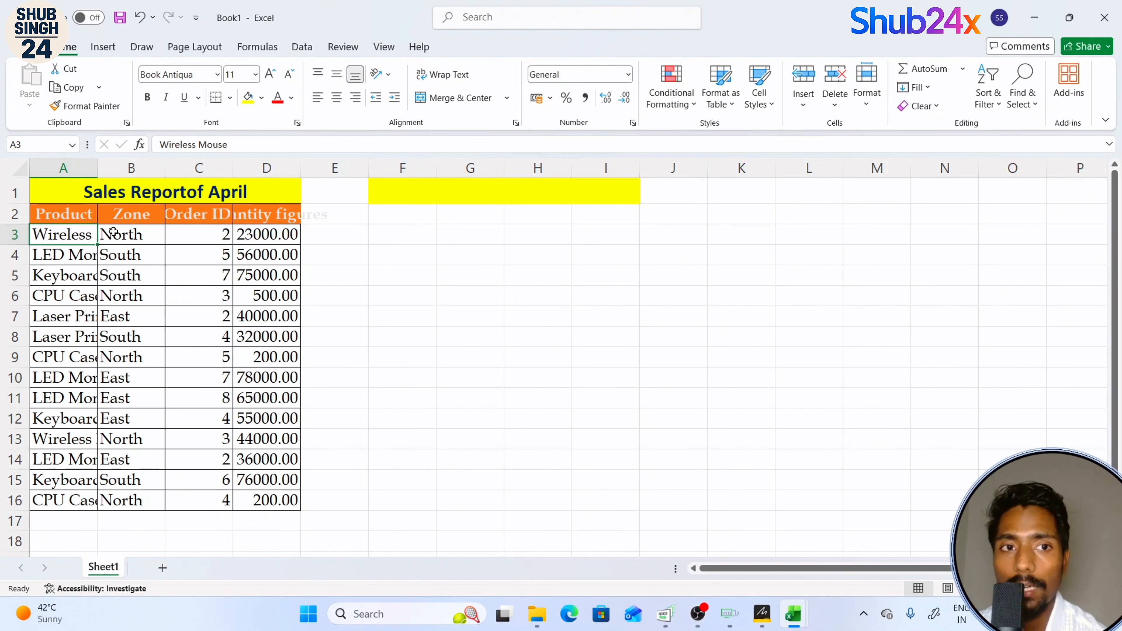
click(389, 272)
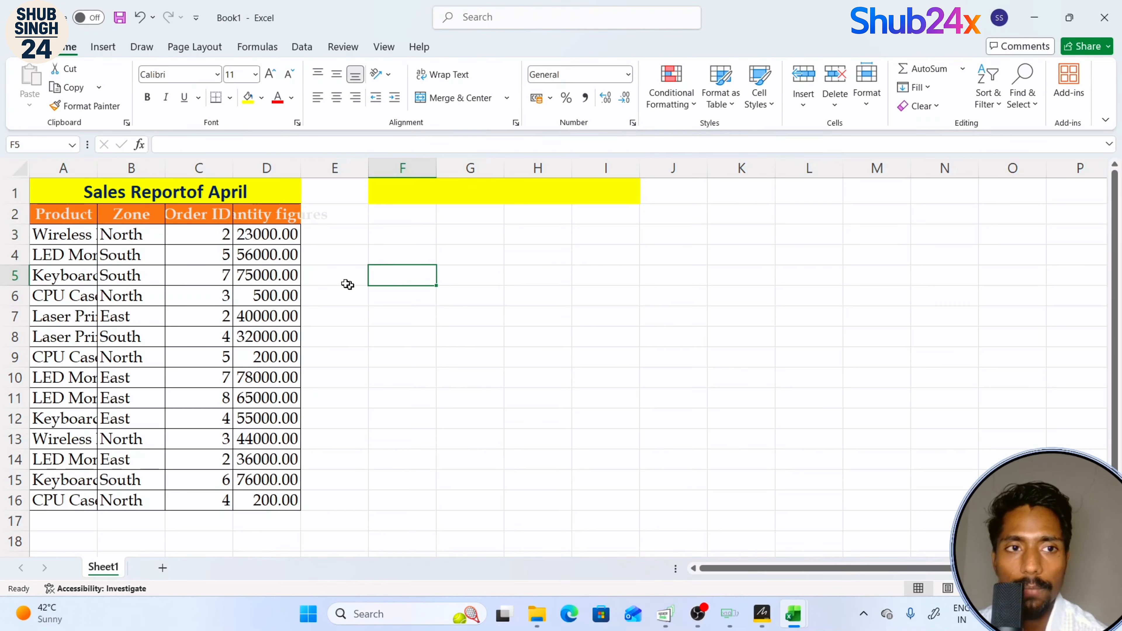
click(94, 189)
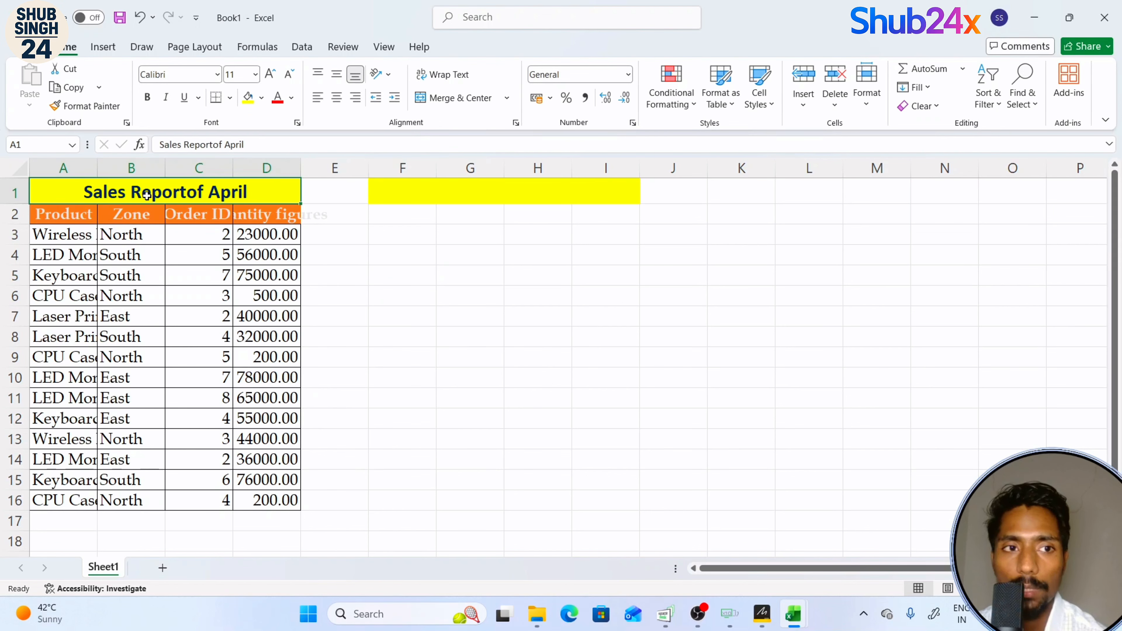
drag(146, 195, 202, 500)
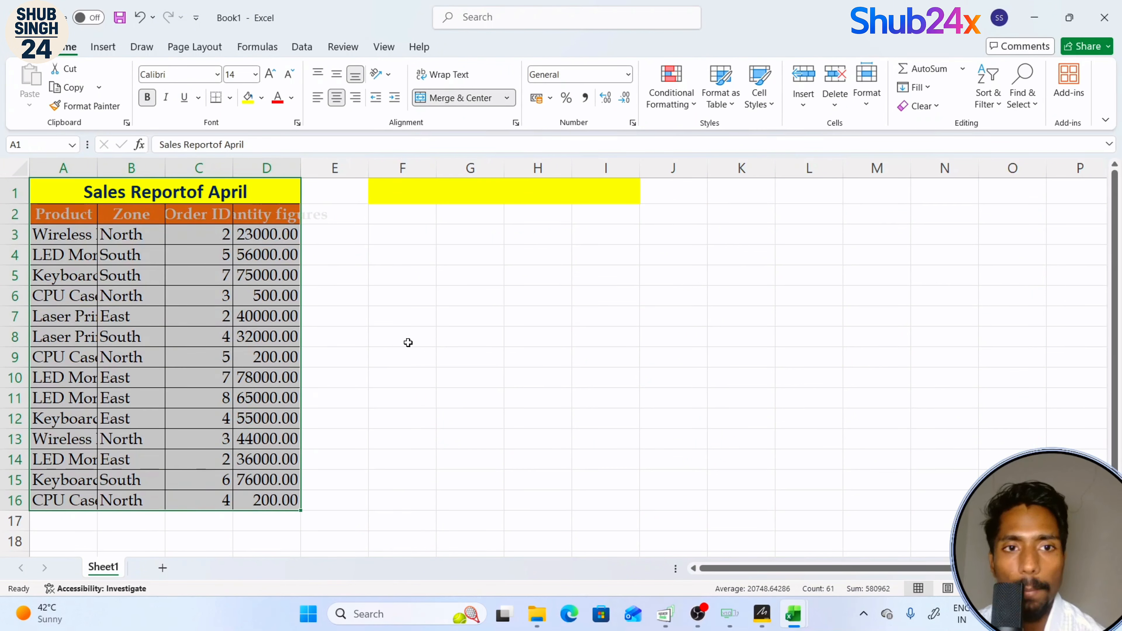
click(441, 316)
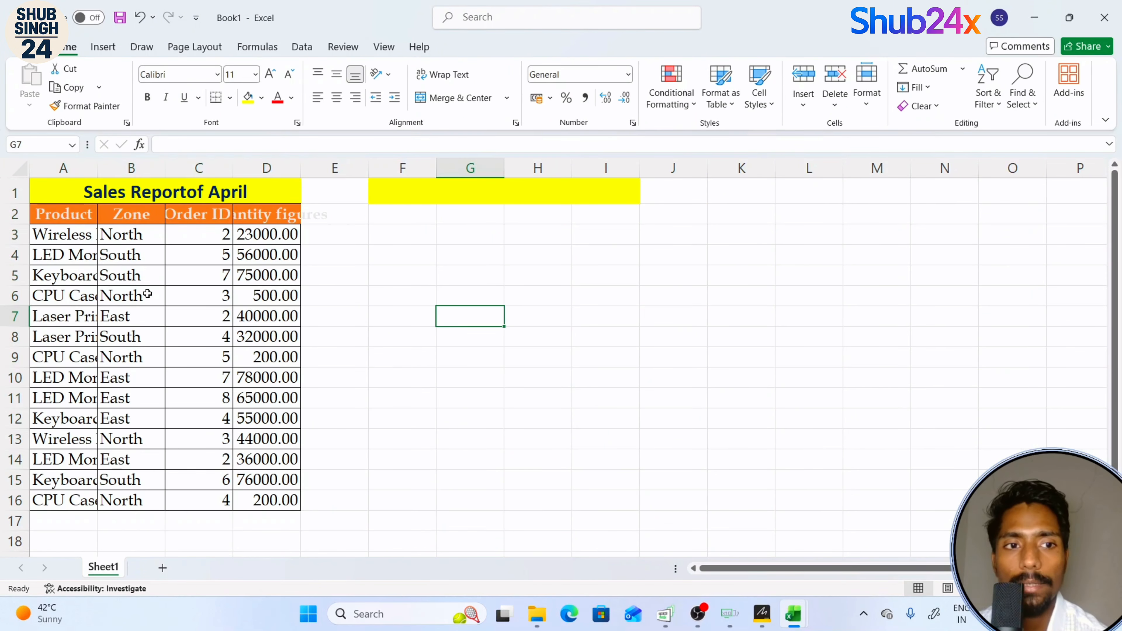
- Select the whole sales table, clear its contents, and undo the deletion
click(133, 295)
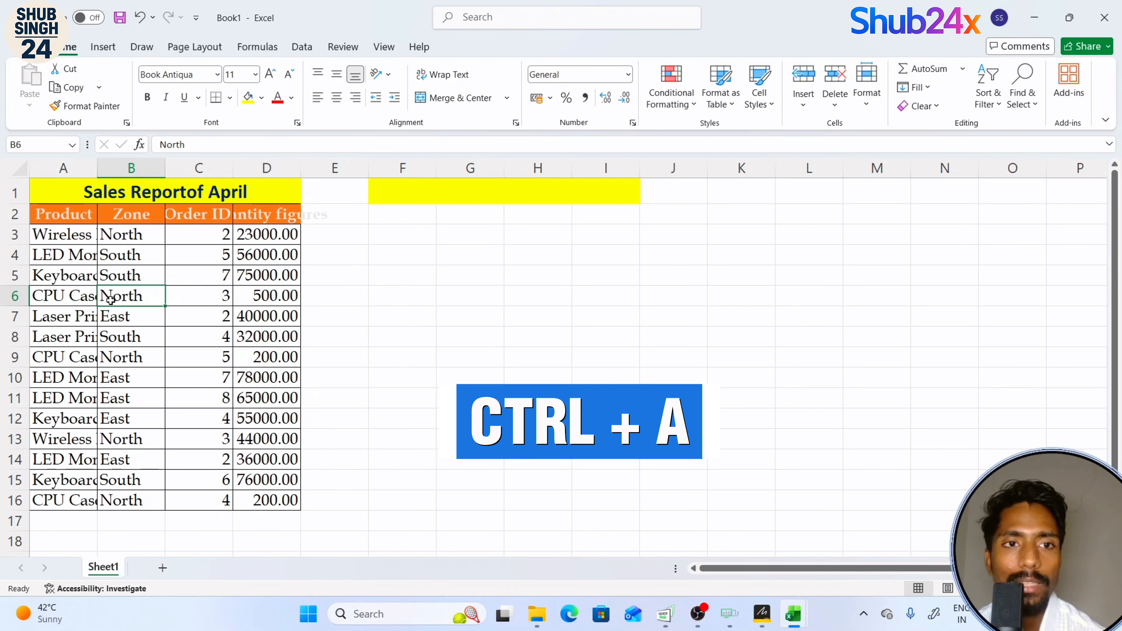
key(ctrl+a)
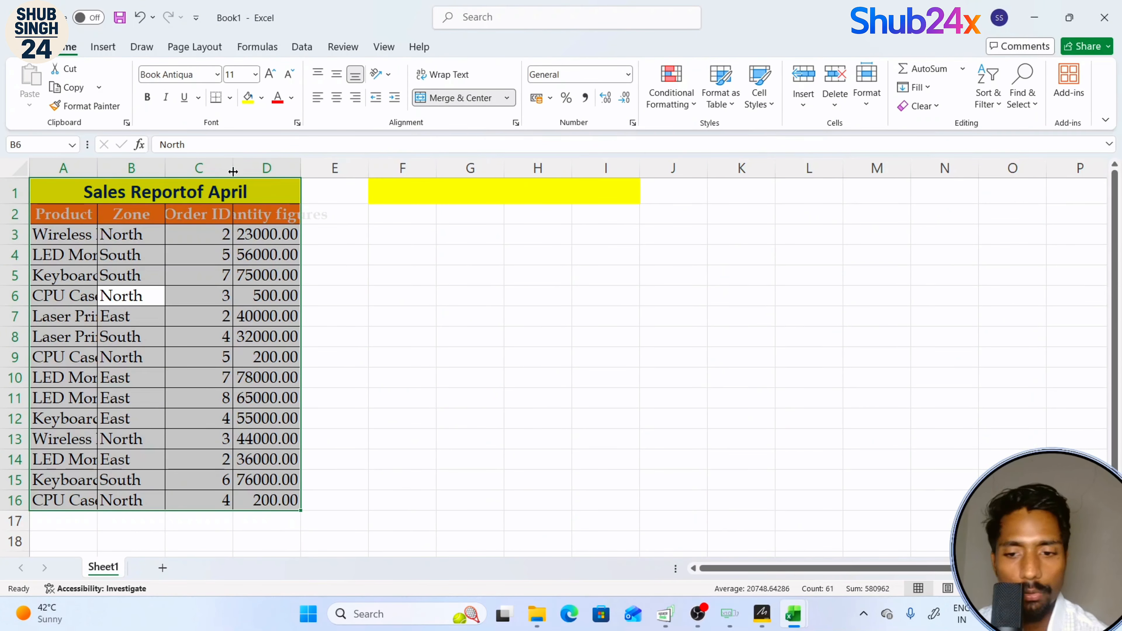
key(Delete)
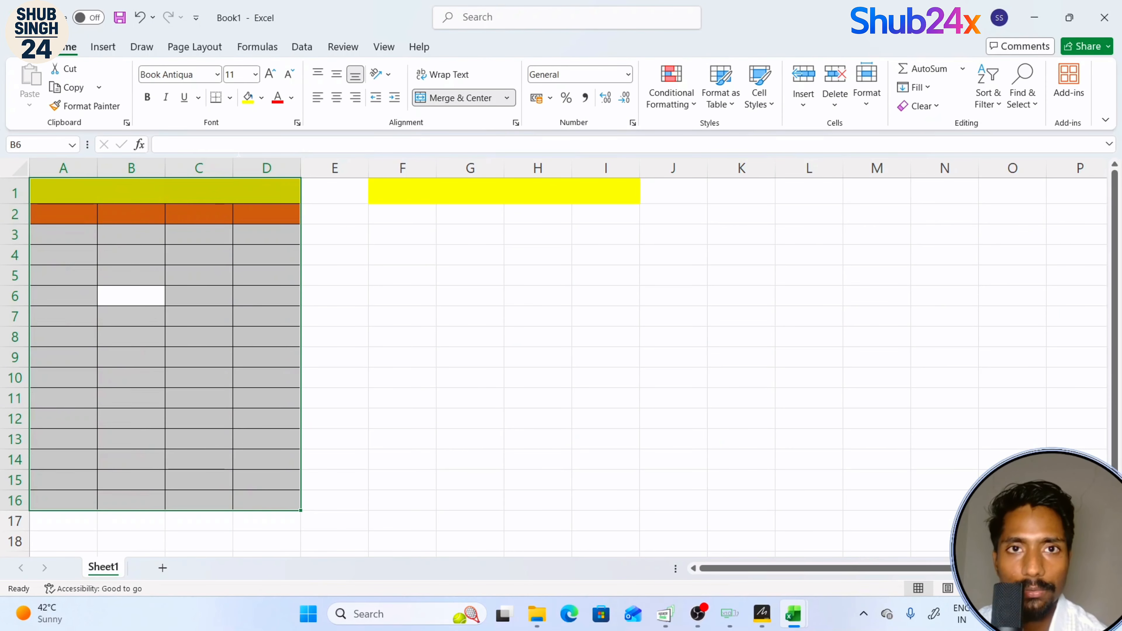
key(ctrl+z)
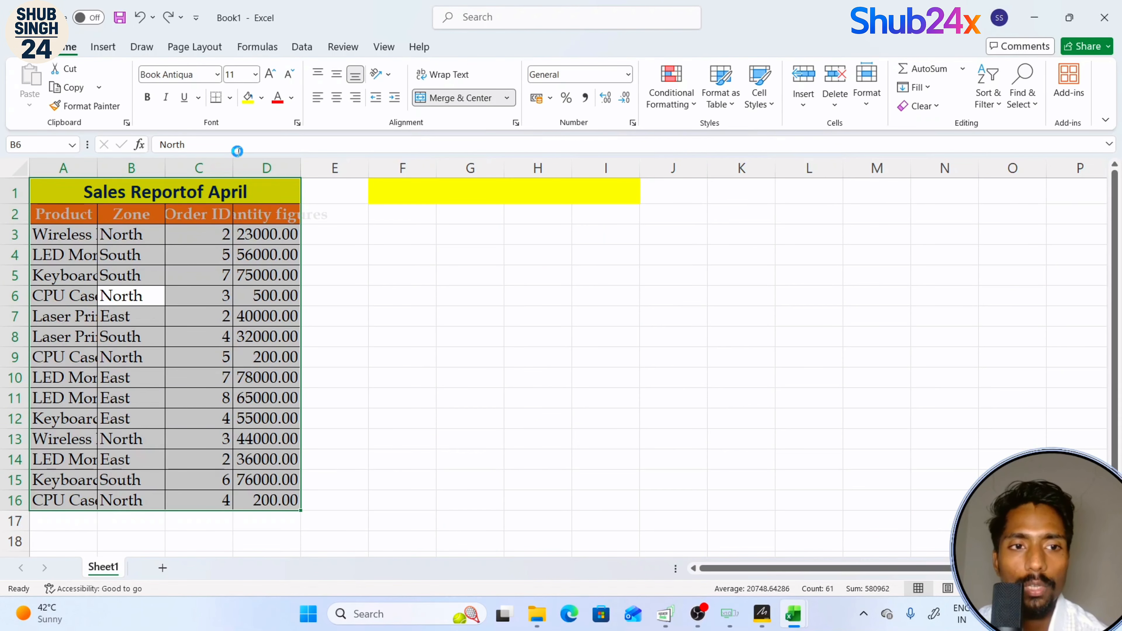
- Apply bold and underline to the whole sales table and undo both formats
key(ctrl+b)
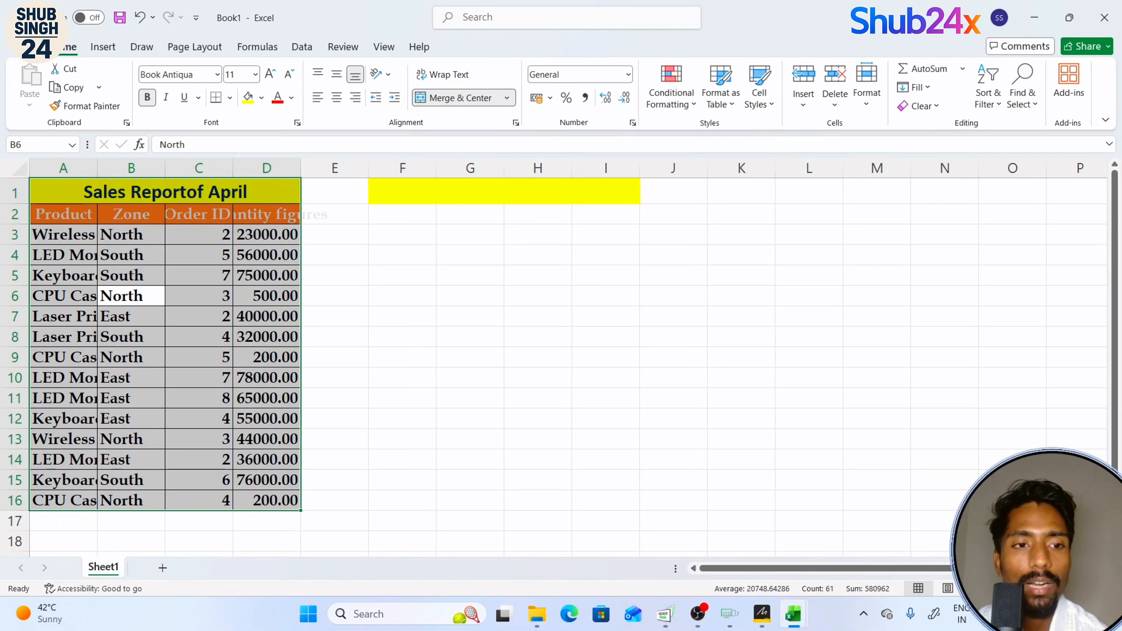
key(ctrl+u)
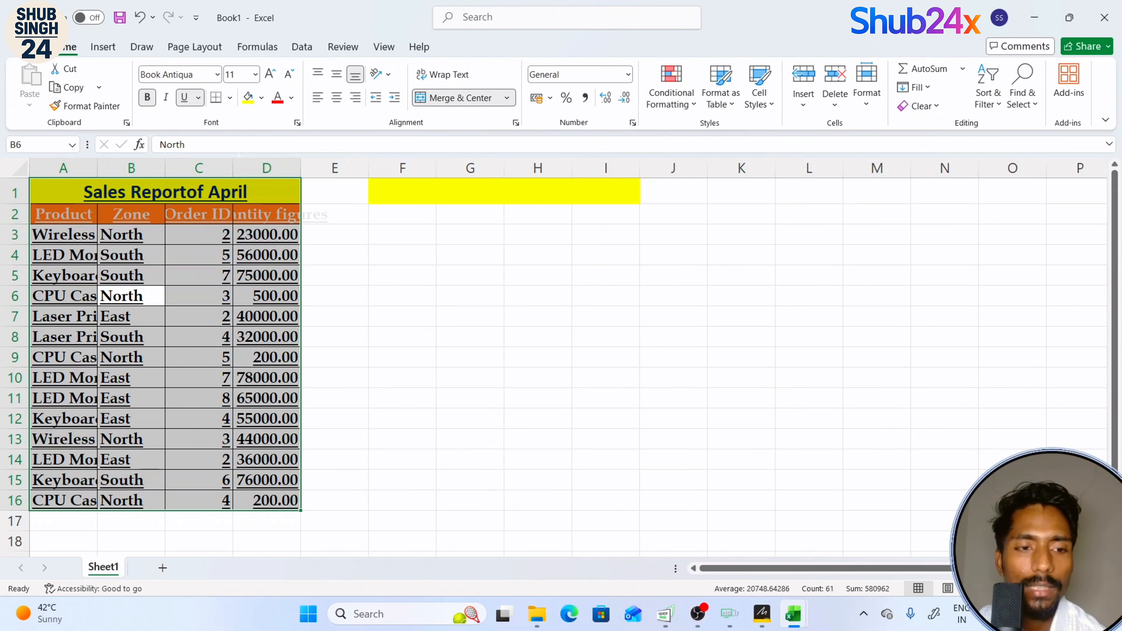
key(ctrl+z)
key(ctrl+z)
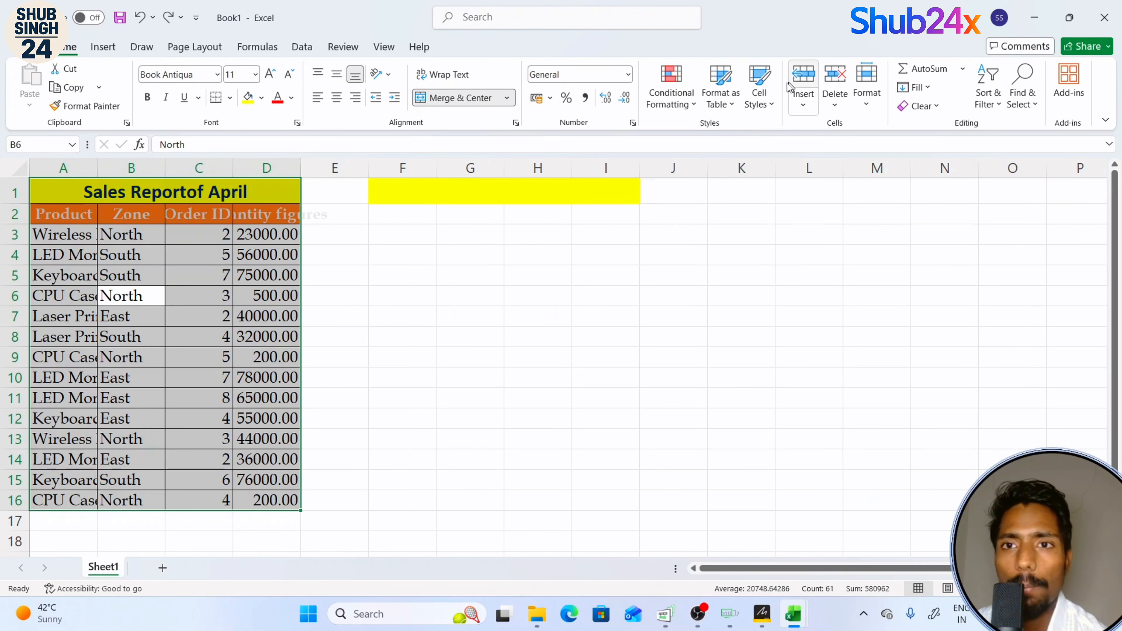
- Try AutoFit Column Width on all columns of the sales table and undo the change
click(870, 102)
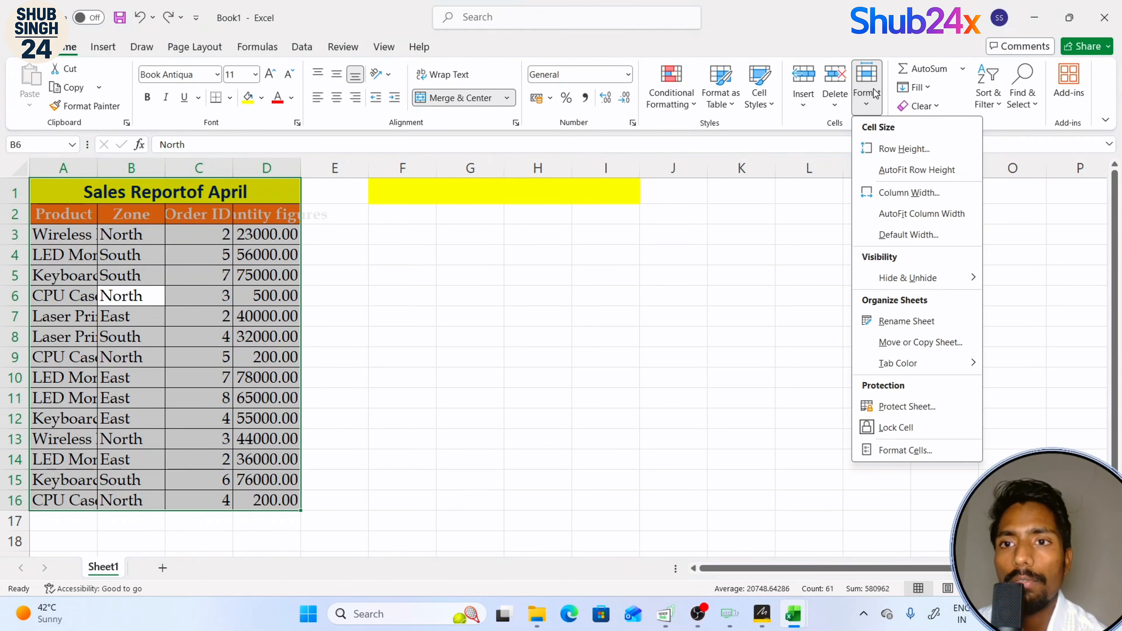
click(920, 214)
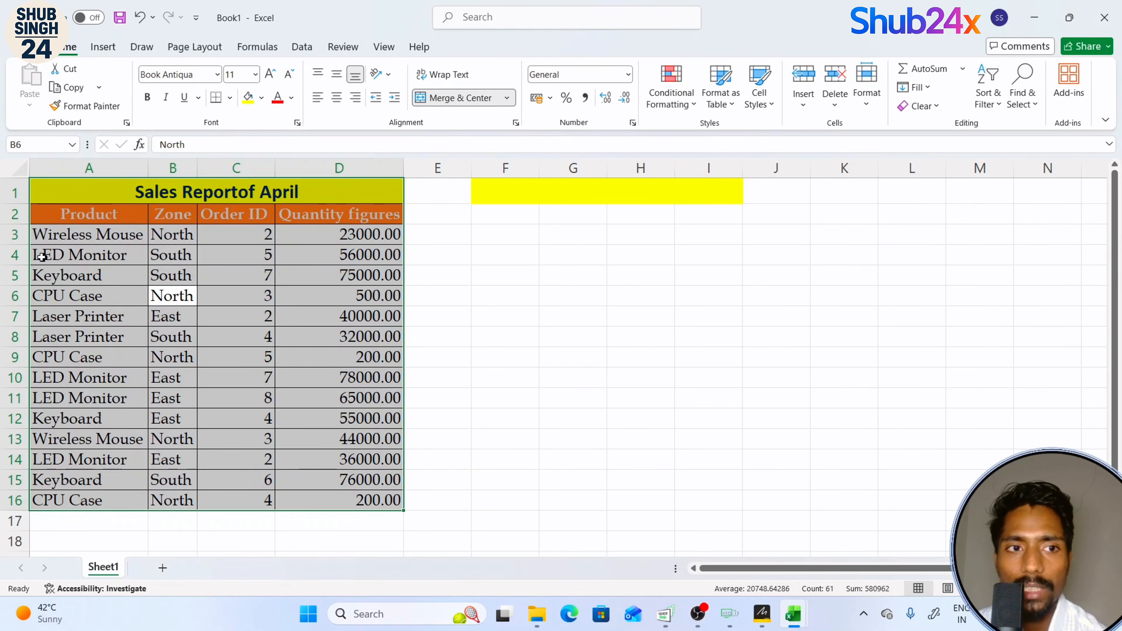
key(ctrl+z)
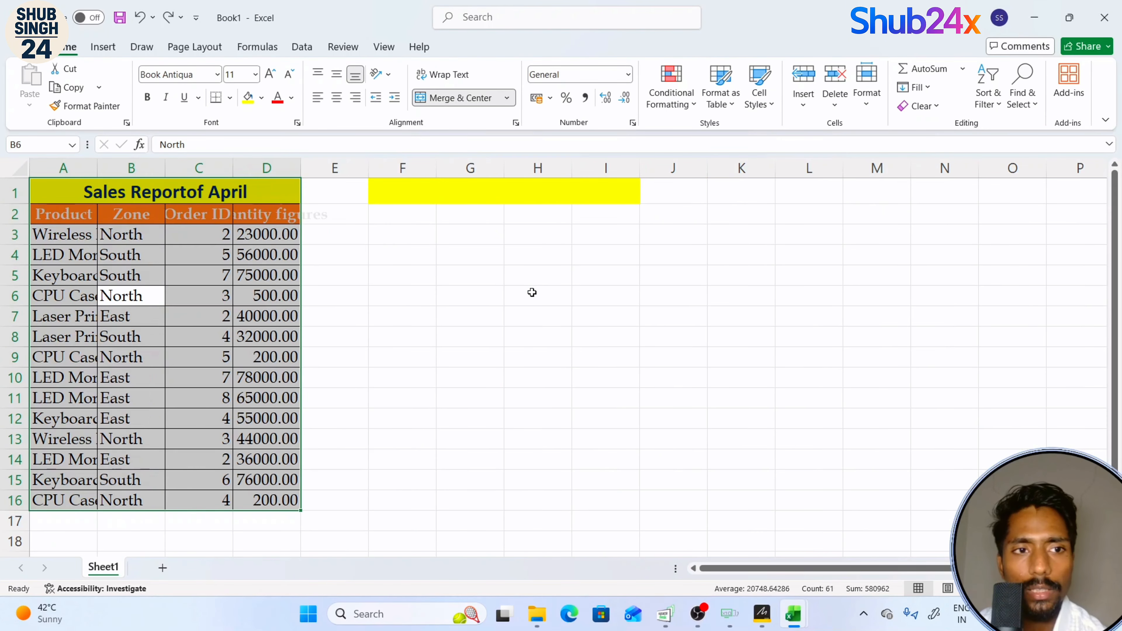
- Try fitting only the Product column's width to its contents and undo the change
click(531, 292)
double_click(95, 168)
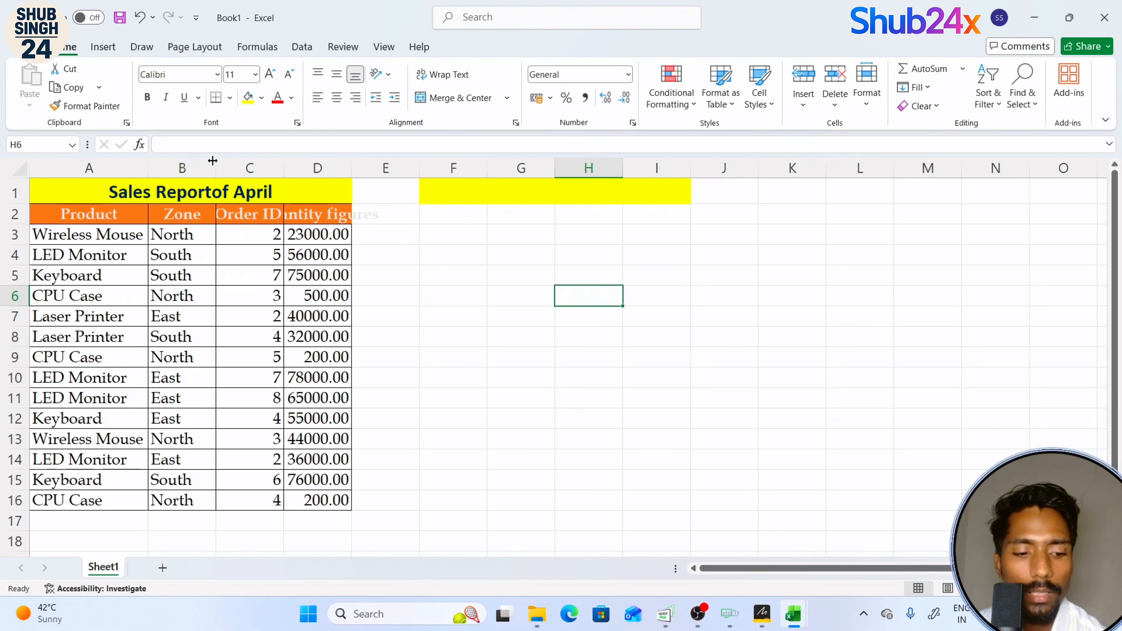
key(ctrl+z)
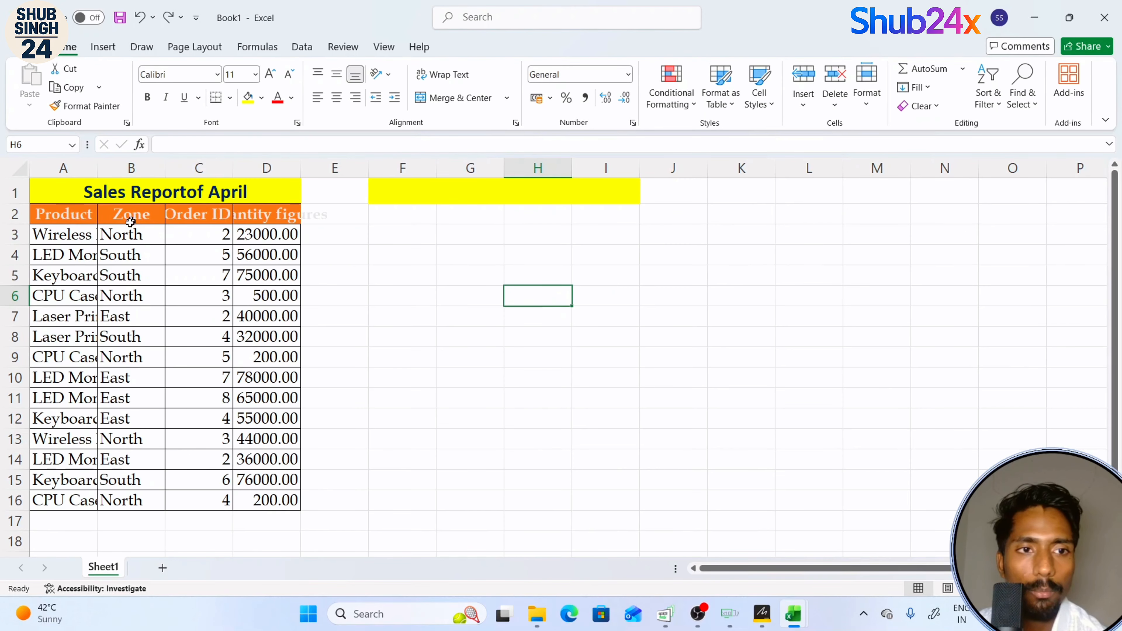
- AutoFit the column widths and row heights of the whole sales table
click(102, 245)
key(ctrl+a)
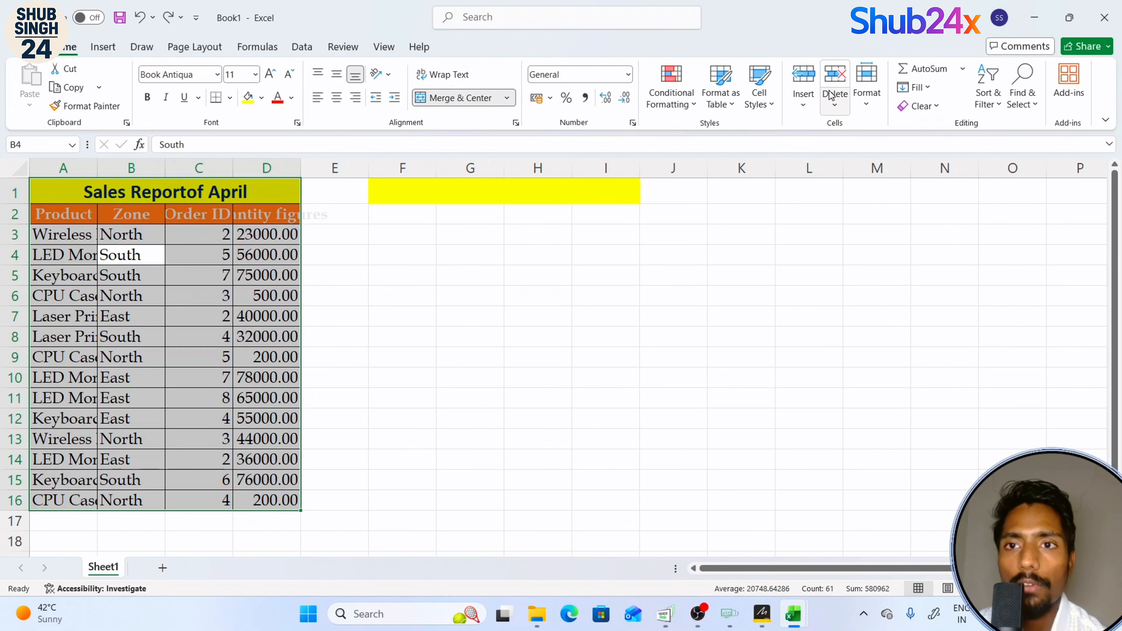
click(867, 86)
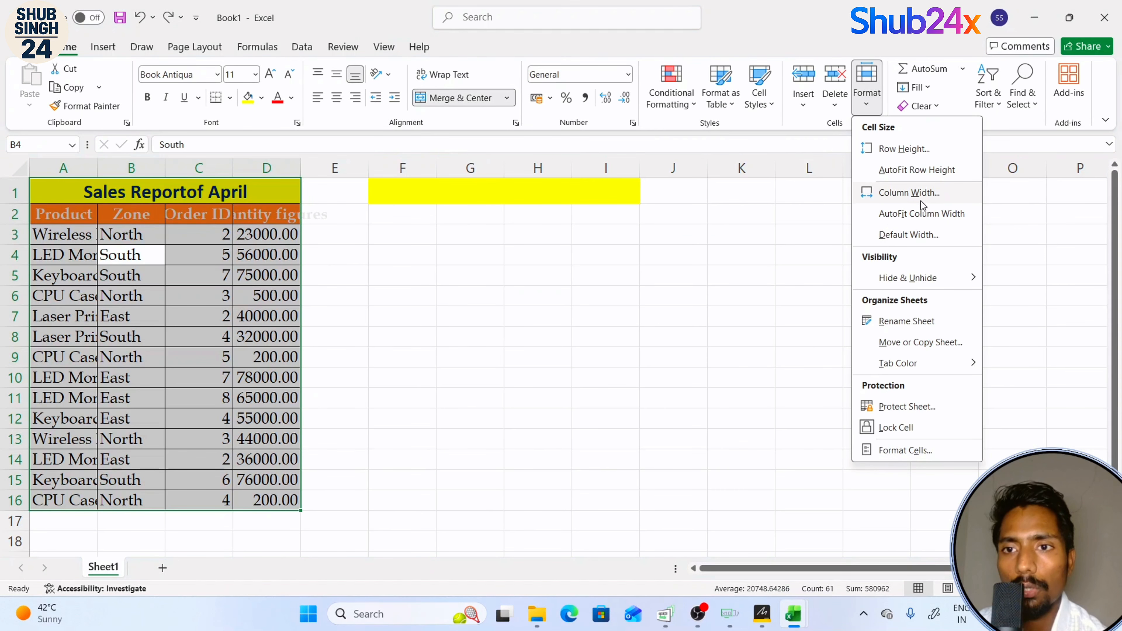
click(922, 213)
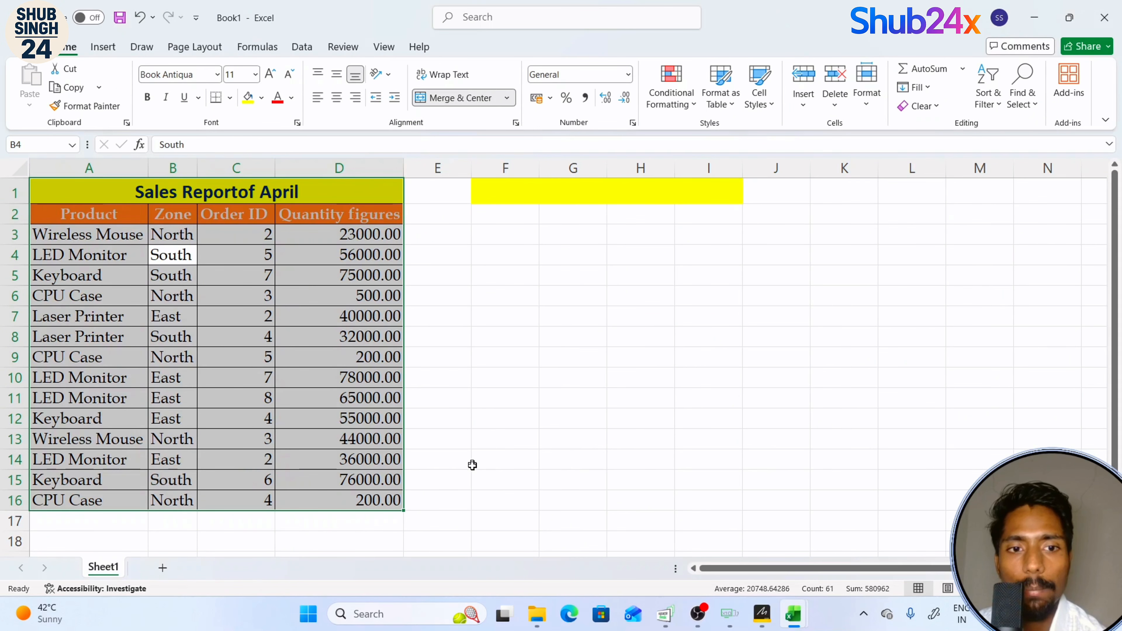
click(859, 107)
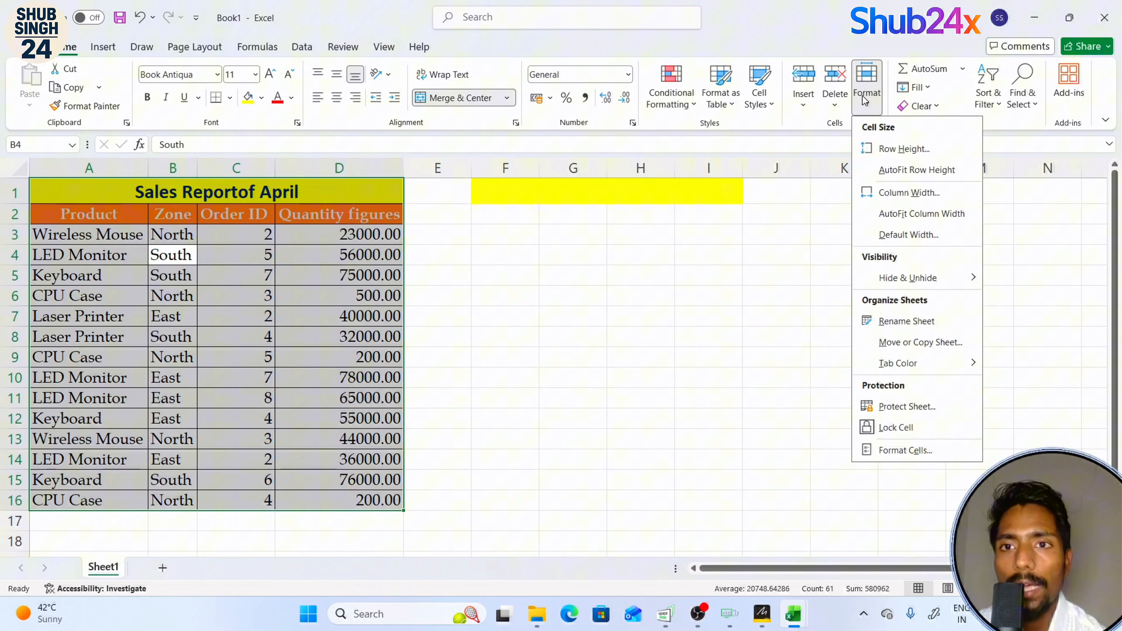
click(931, 171)
click(573, 275)
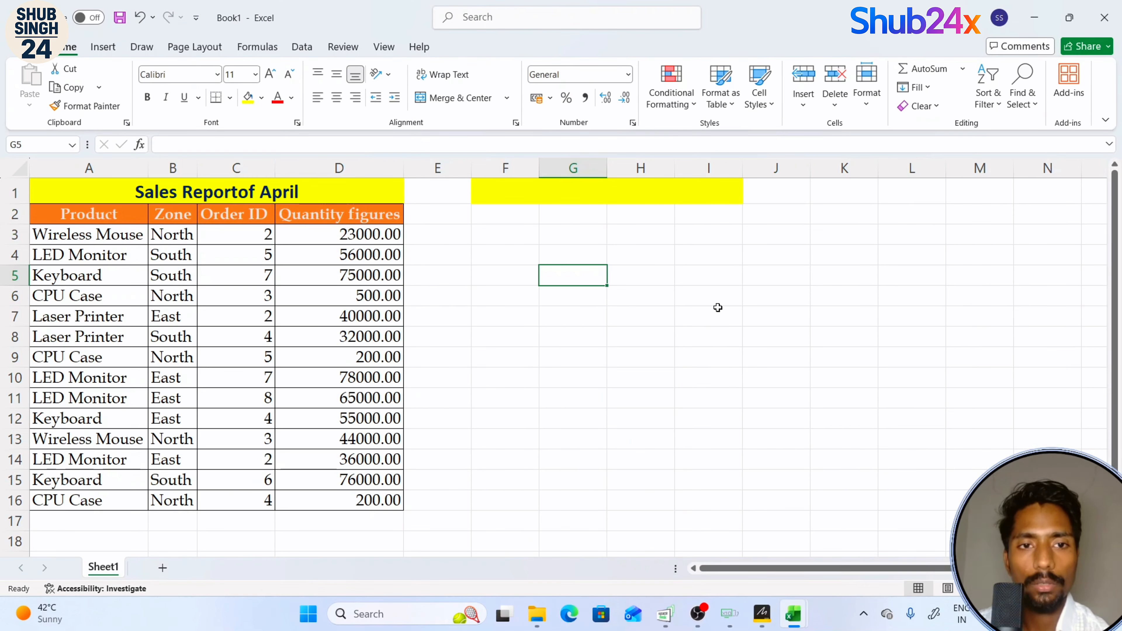
- Total the Quantity figures values in cell D18 with a SUM formula
click(558, 256)
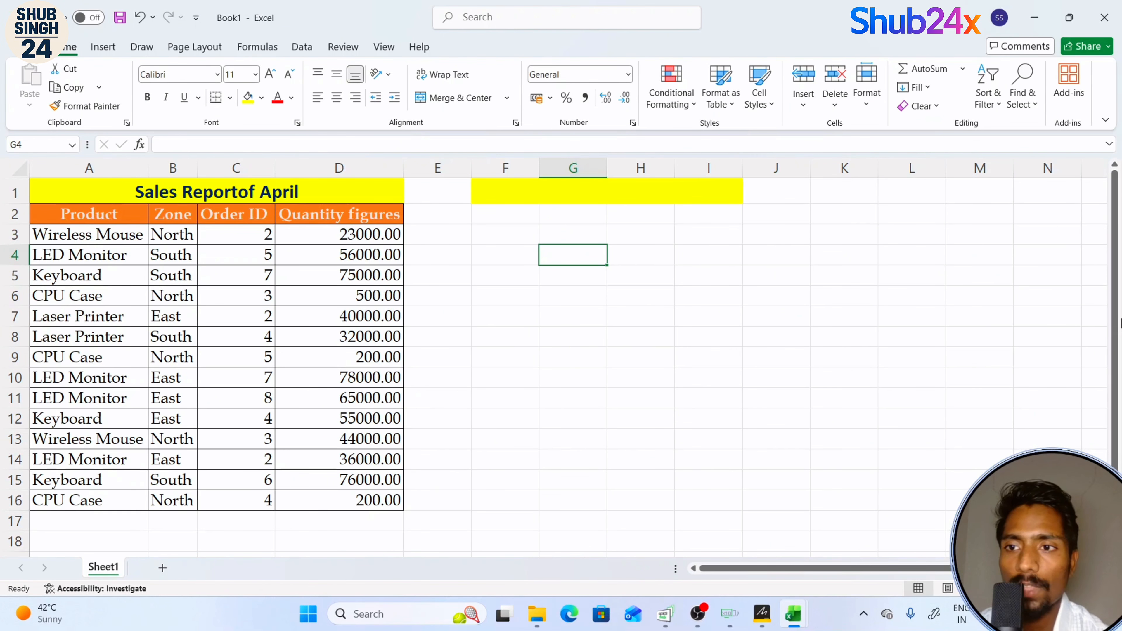
scroll(1114, 325, down, 1)
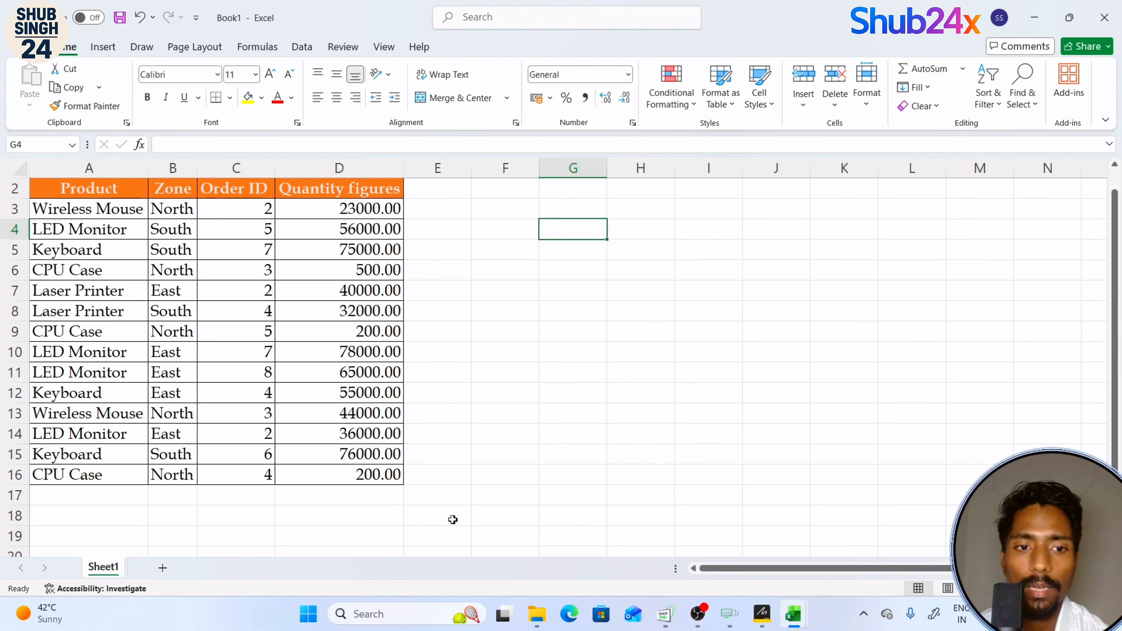
click(343, 509)
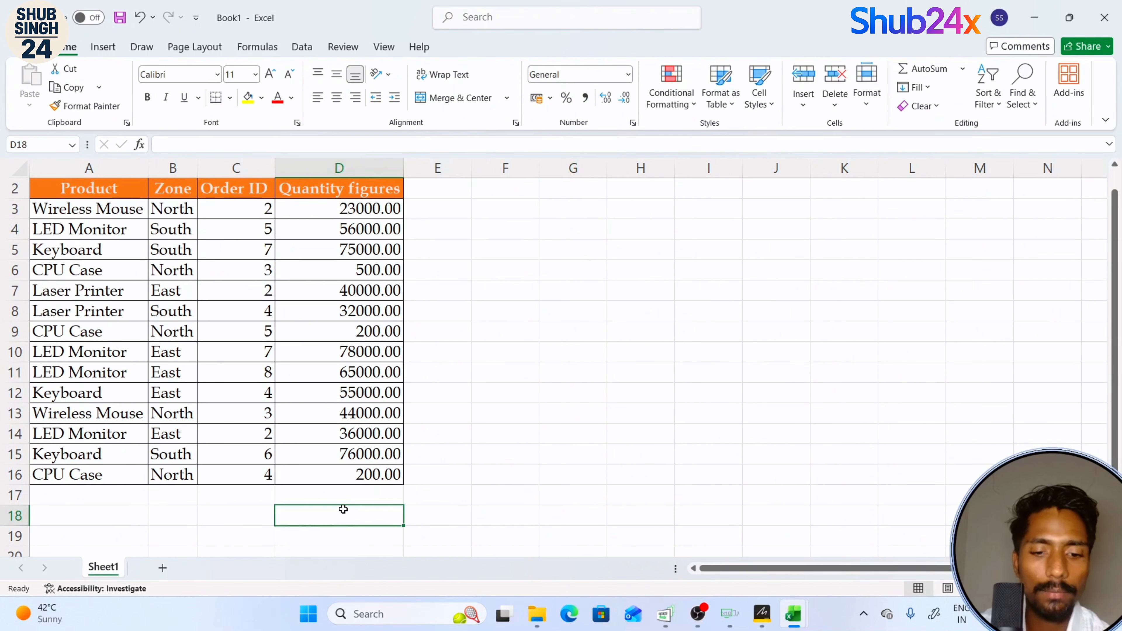
text(sum)
key(BackSpace)
key(BackSpace)
key(BackSpace)
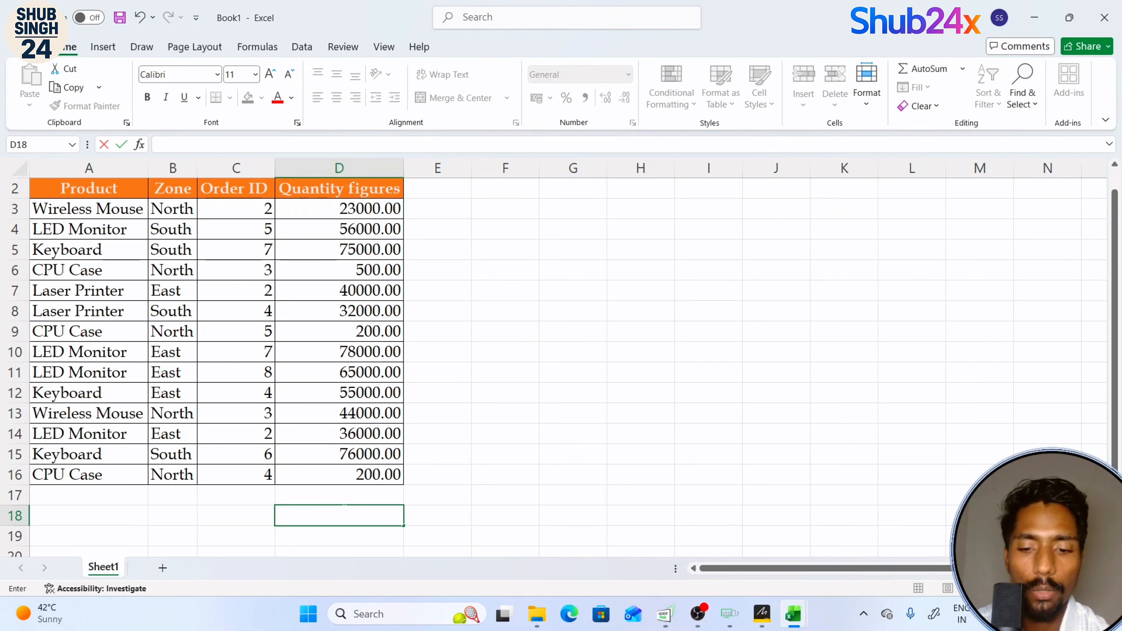
text(=)
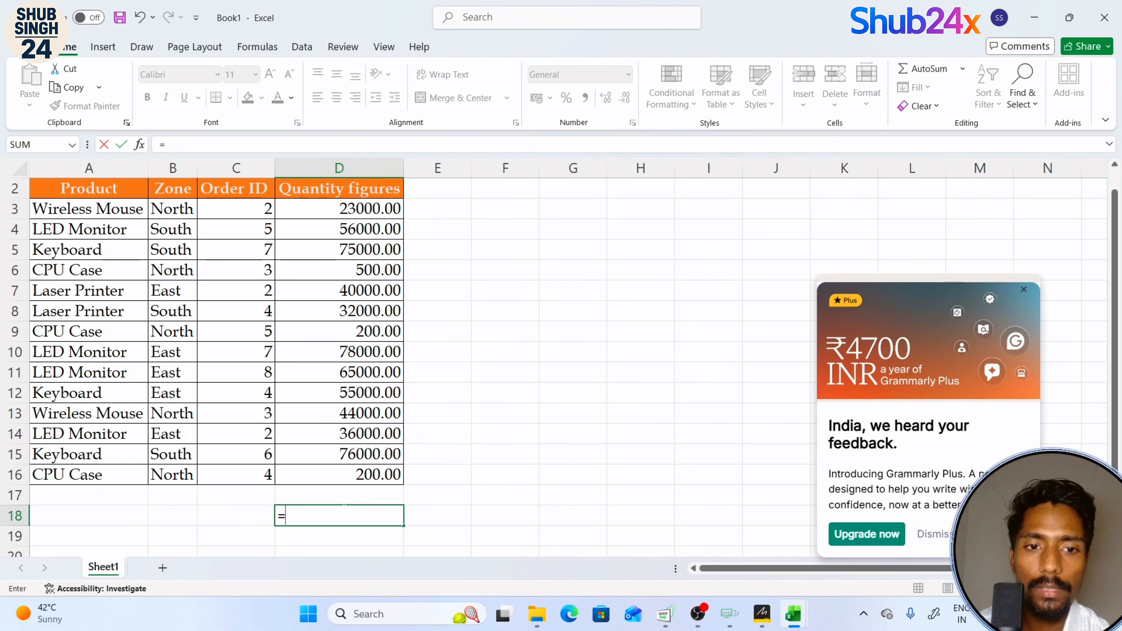
click(1021, 290)
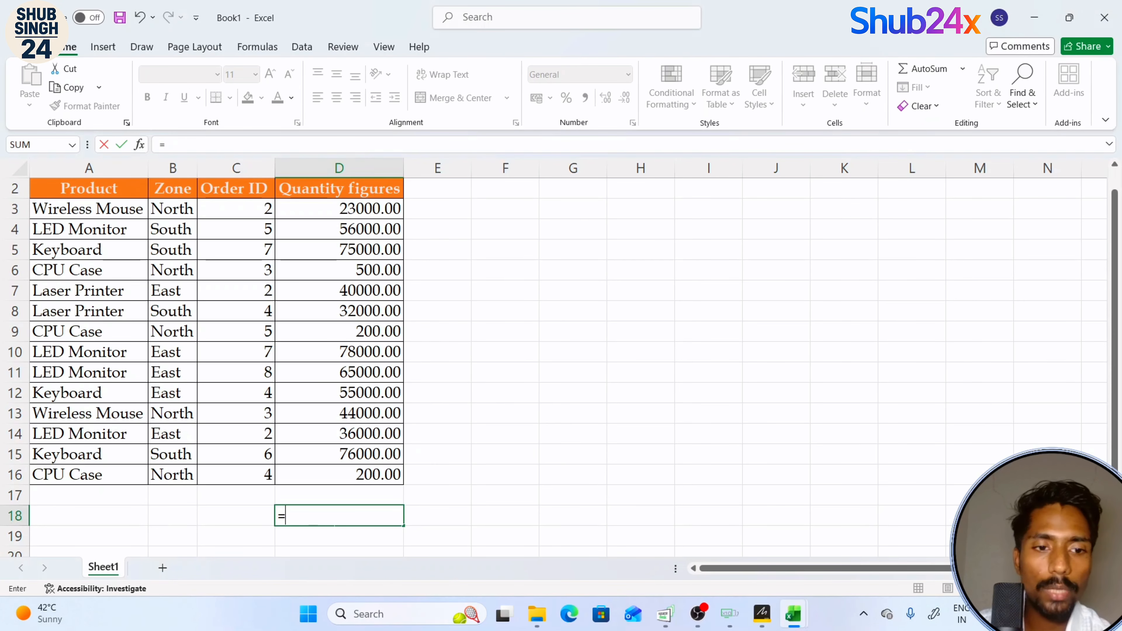
text(UM)
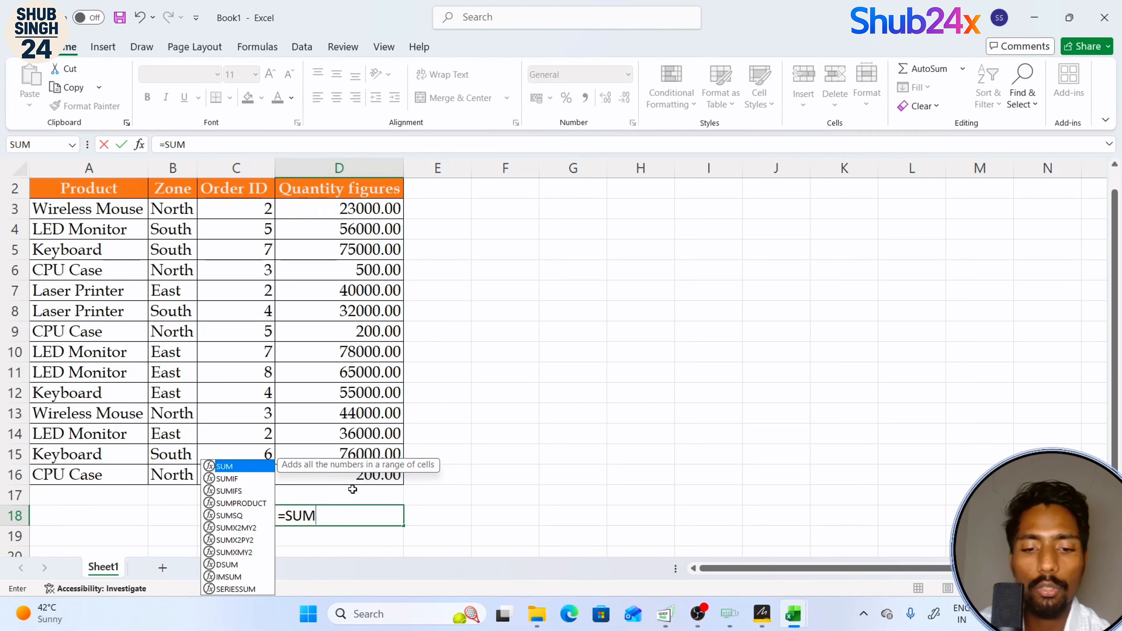
text(()
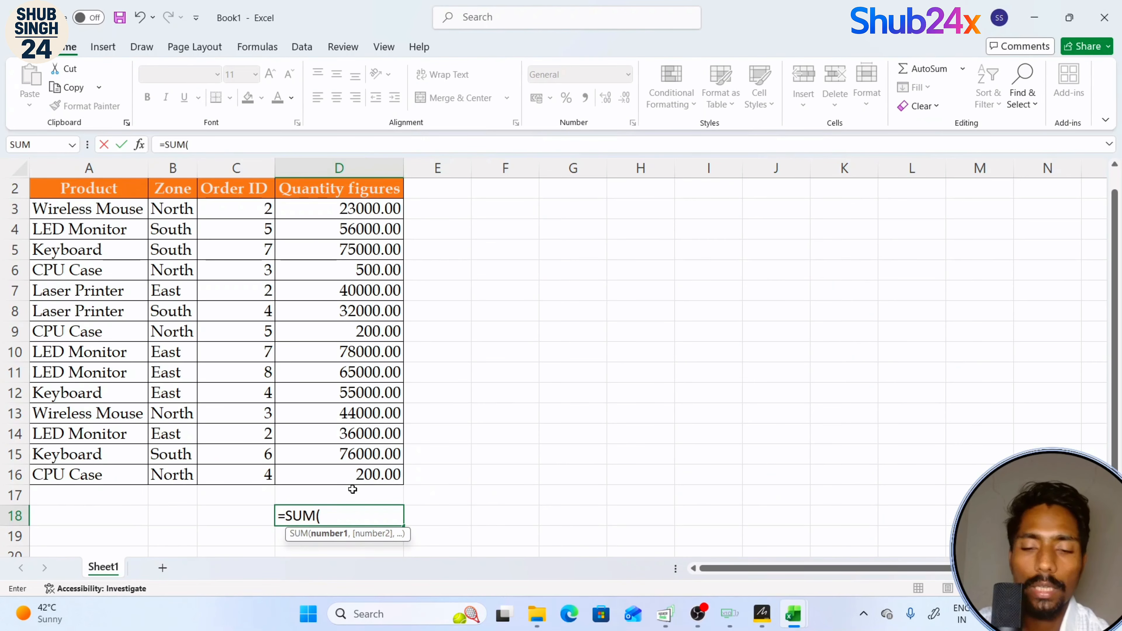
key(BackSpace)
text(()
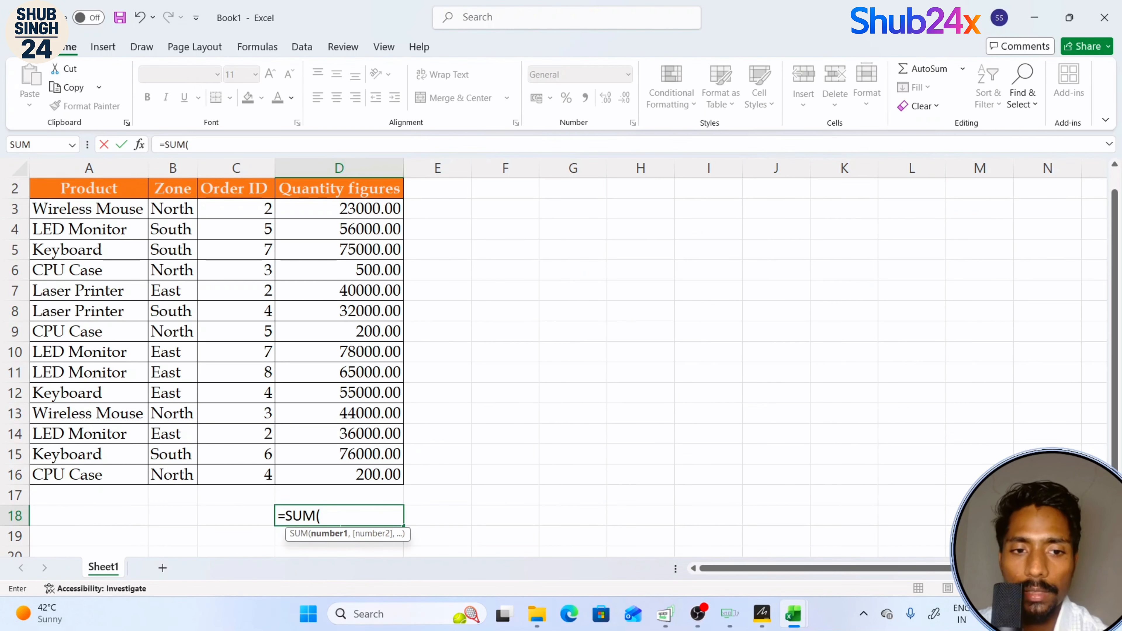
drag(327, 209, 329, 486)
key(Return)
- Label the total by entering SUM in cell C18
click(237, 515)
text(SUM)
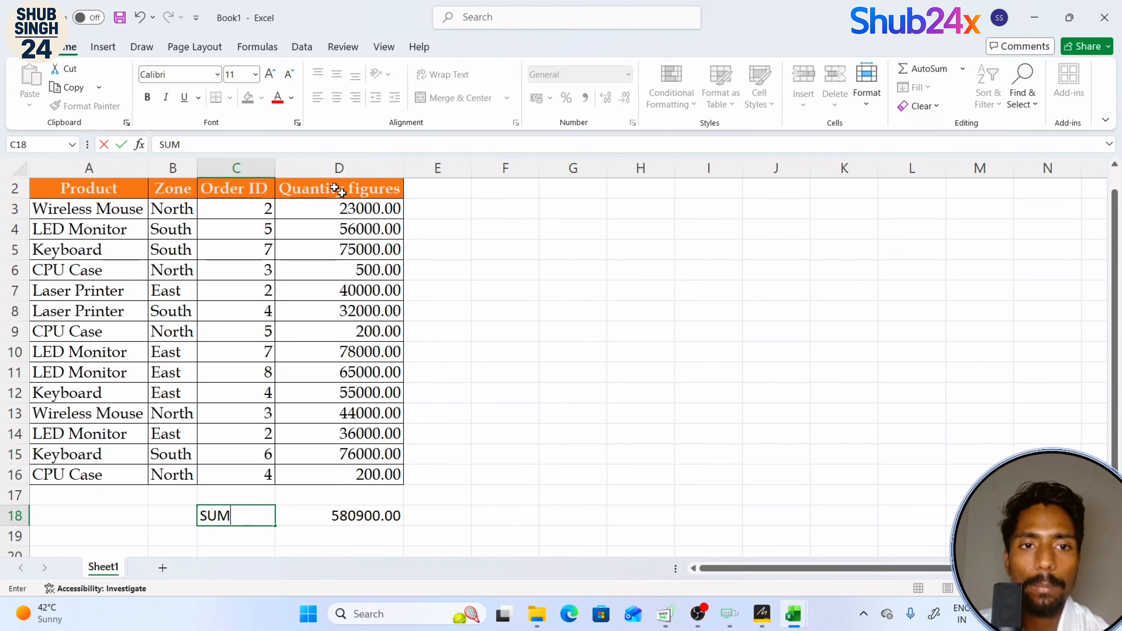
click(244, 537)
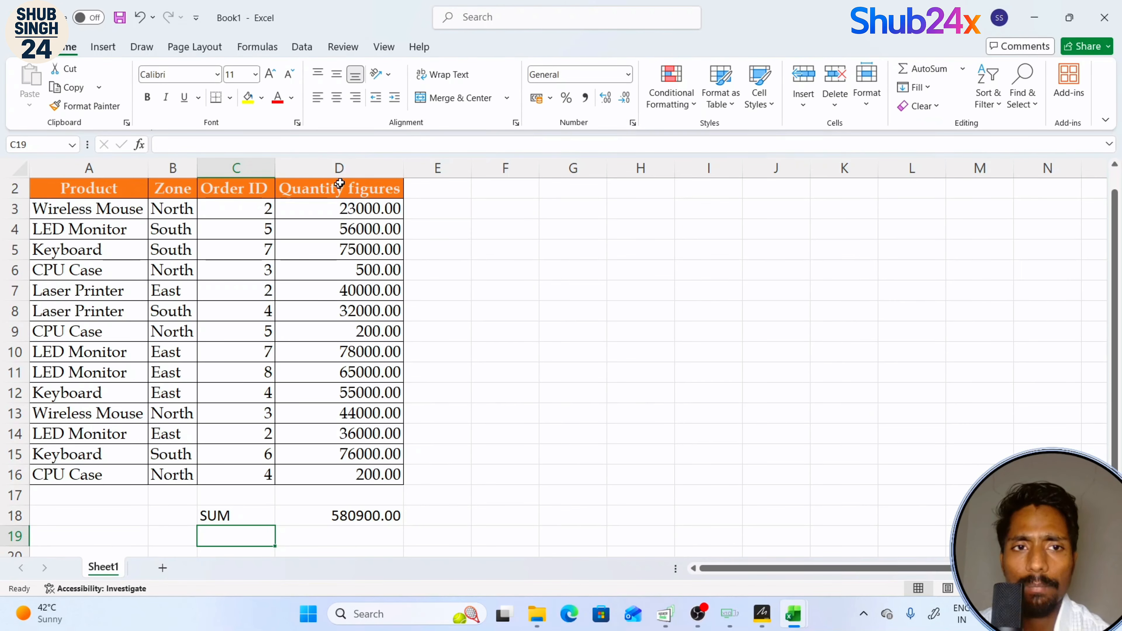
- Change the Quantity figures header in cell D2 to AMOUNT
double_click(398, 186)
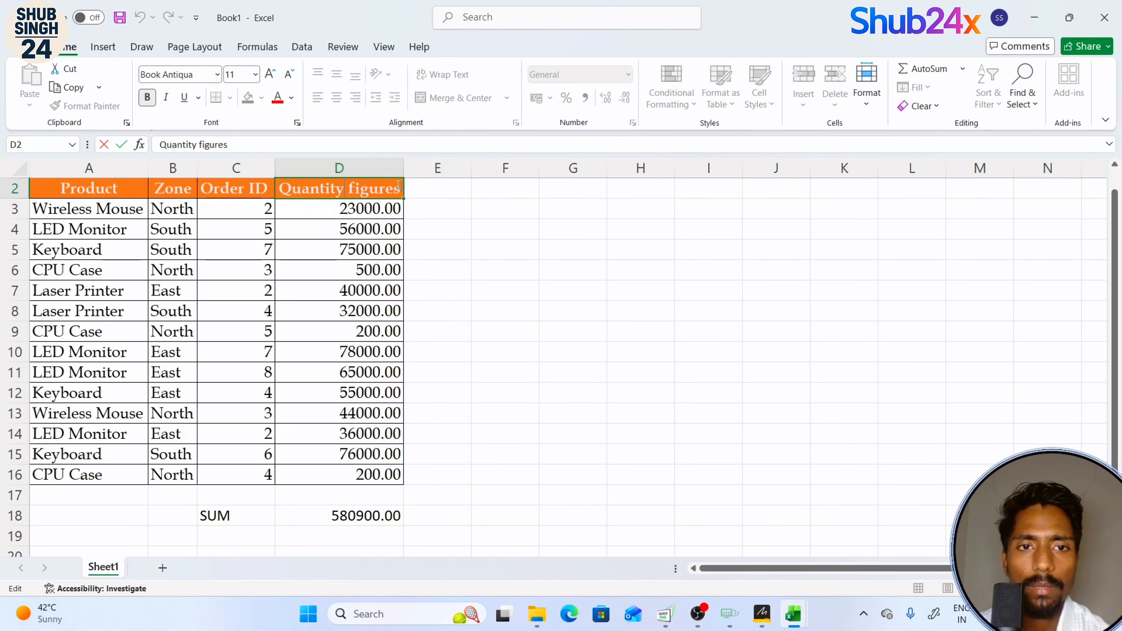
key(BackSpace)
key(BackSpace)
key(BackSpace)
key(BackSpace)
key(BackSpace)
key(BackSpace)
key(BackSpace)
key(BackSpace)
key(BackSpace)
key(BackSpace)
key(BackSpace)
key(BackSpace)
key(BackSpace)
key(BackSpace)
key(BackSpace)
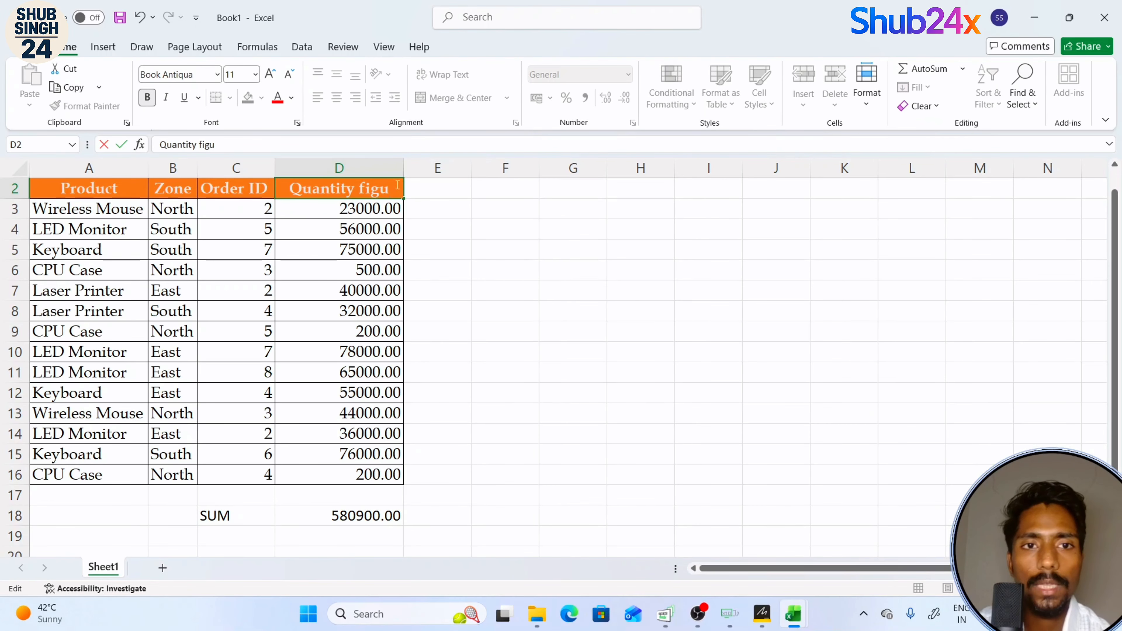
key(BackSpace)
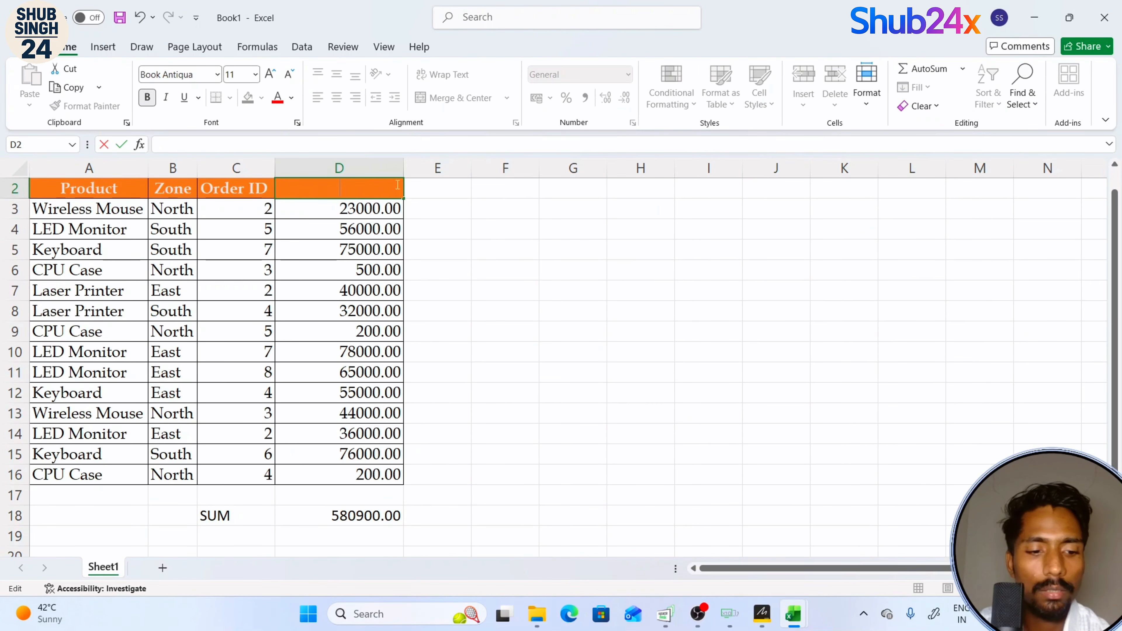
text(AMOUNT)
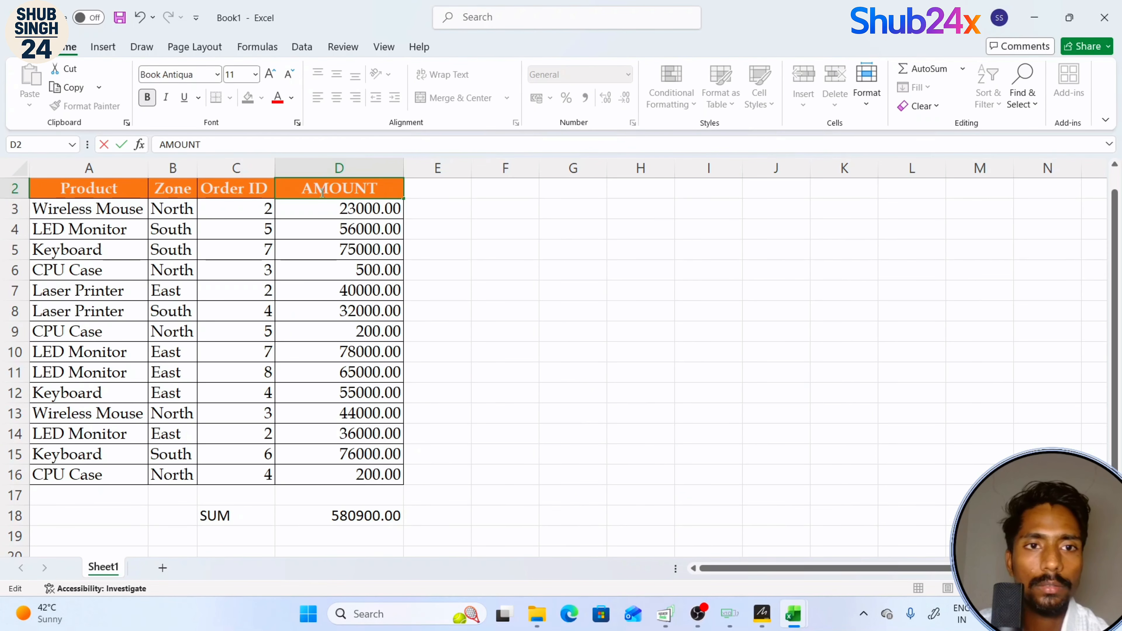
- Replace the header text in cell D2 with RATE
key(BackSpace)
key(BackSpace)
key(BackSpace)
key(BackSpace)
key(BackSpace)
key(BackSpace)
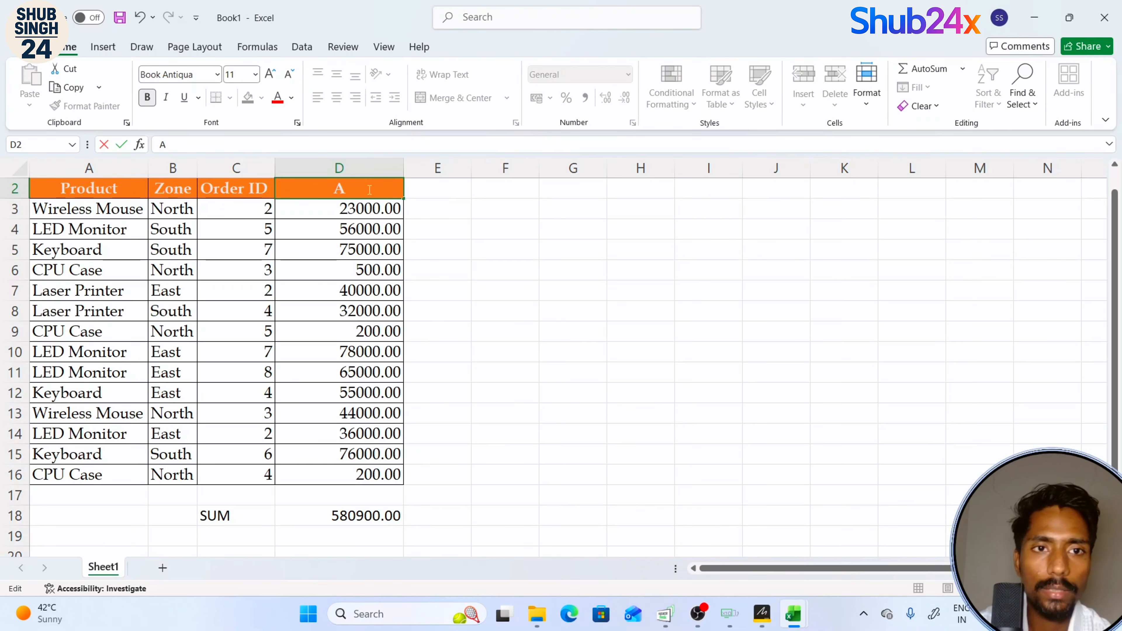
text(RATE)
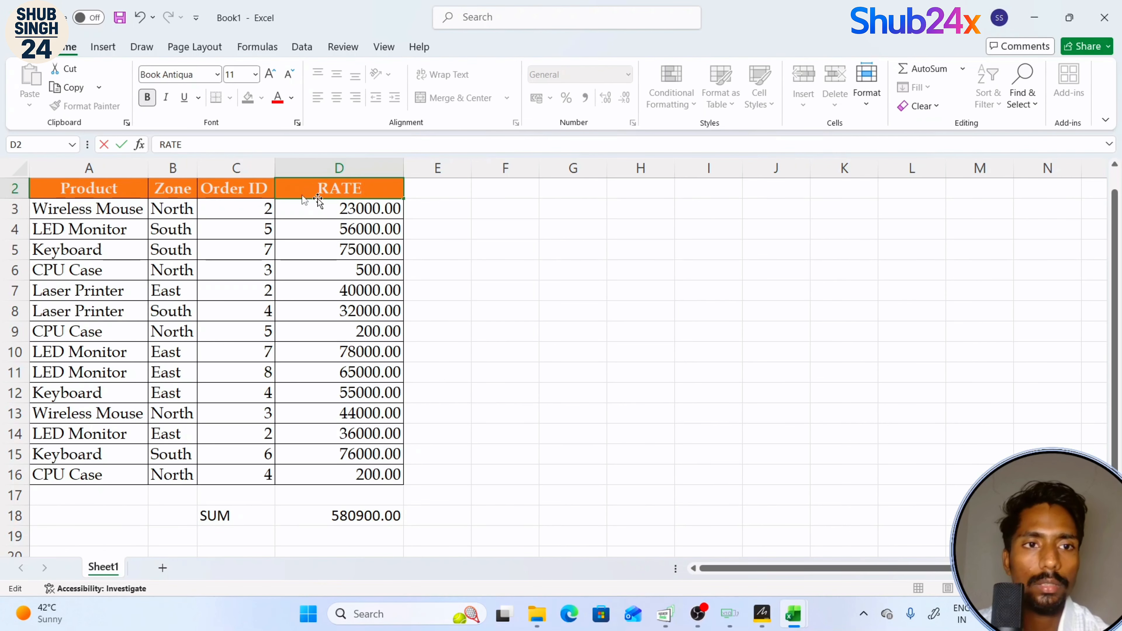
- Rename the Order ID header in cell C2 to QTY
double_click(270, 190)
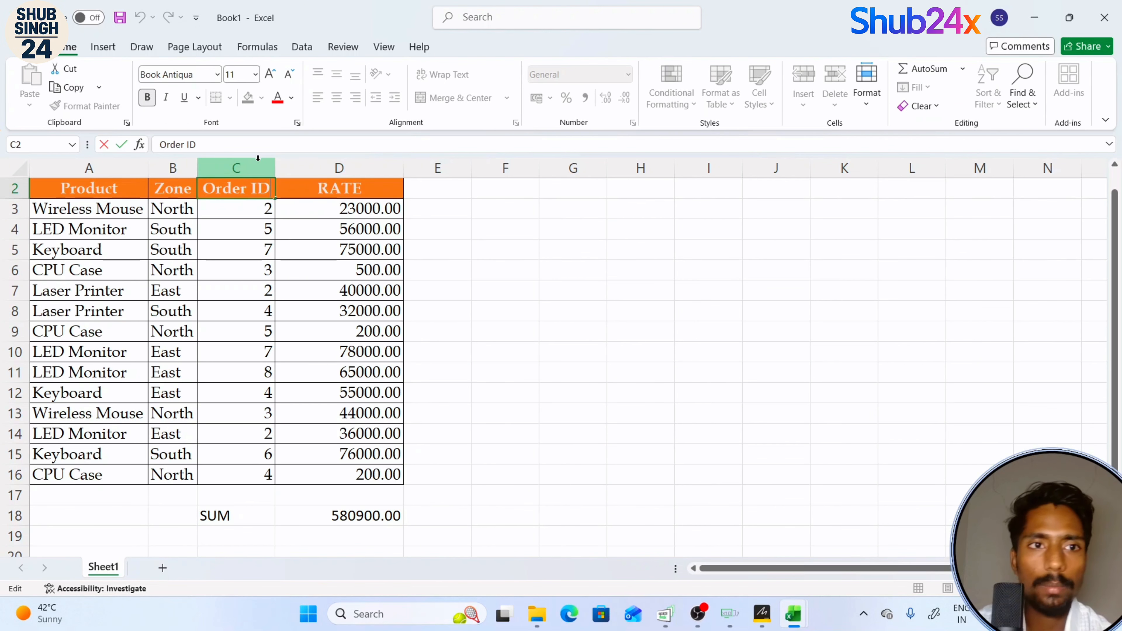
key(BackSpace)
key(BackSpace)
key(BackSpace)
key(BackSpace)
key(BackSpace)
key(BackSpace)
key(BackSpace)
key(BackSpace)
text(QTY)
click(573, 249)
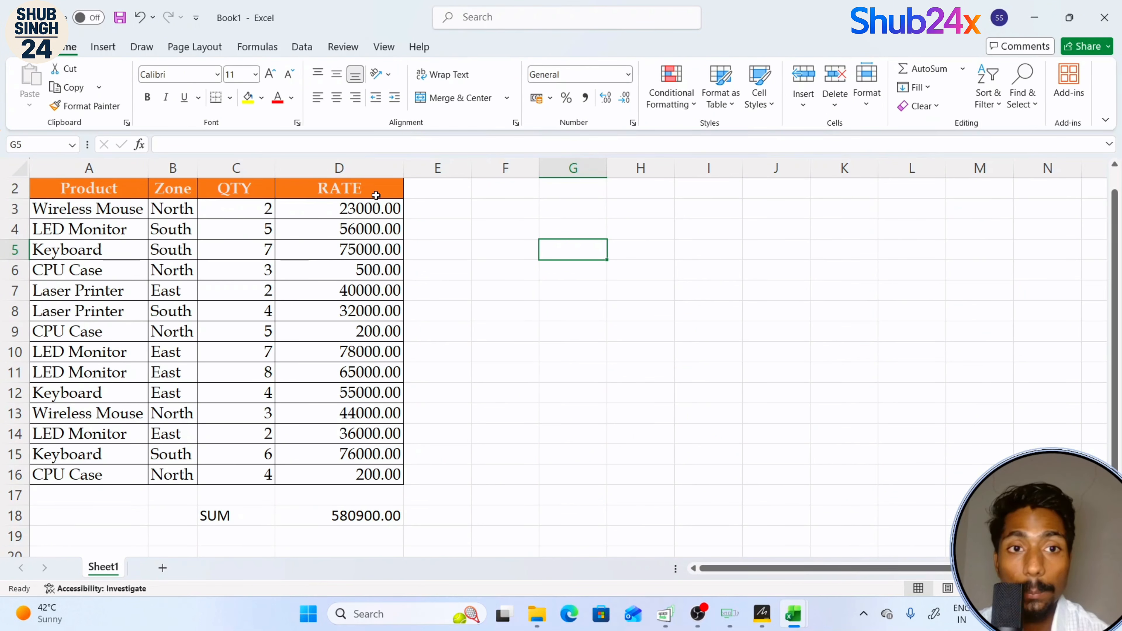
- Enter the formula =MAX(D3:D16) in cell C19 to find the highest rate
click(214, 540)
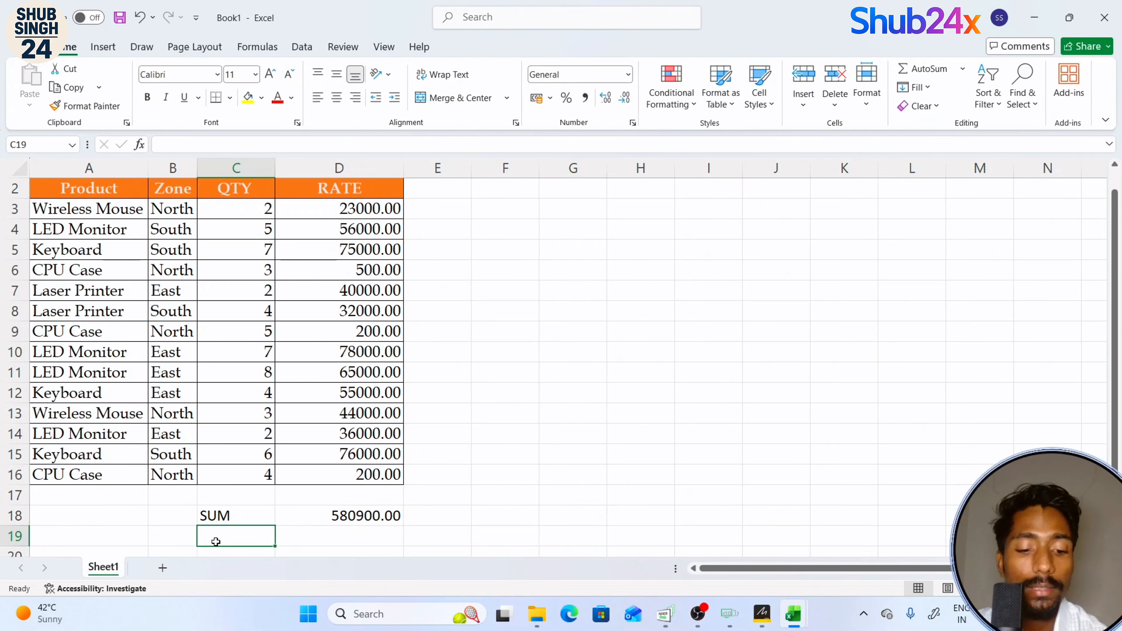
text(=)
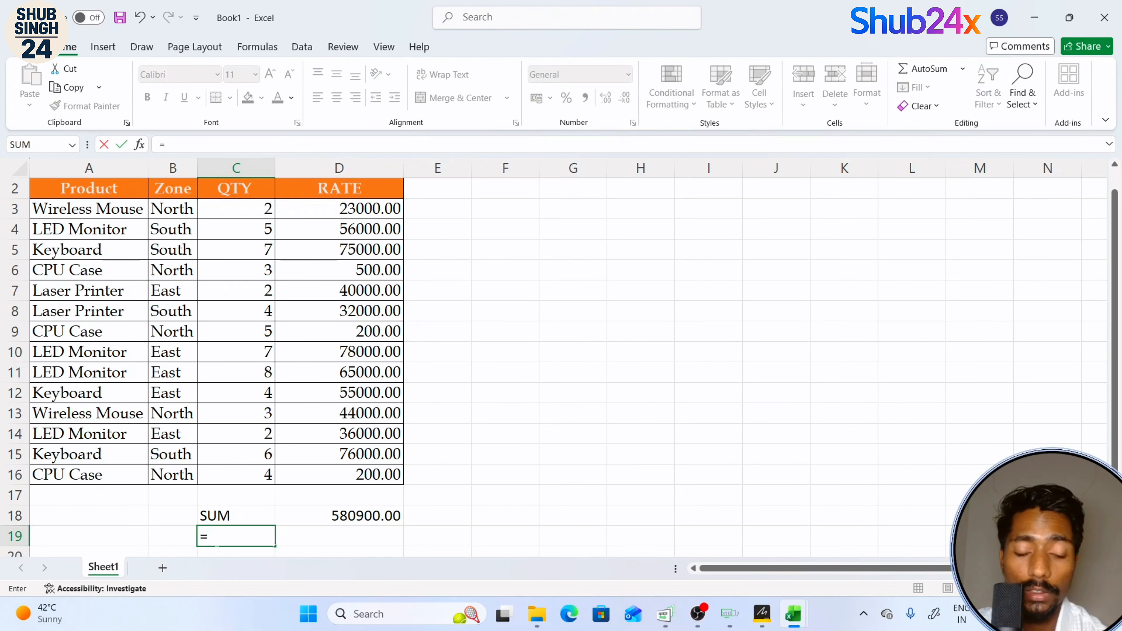
text(MAX)
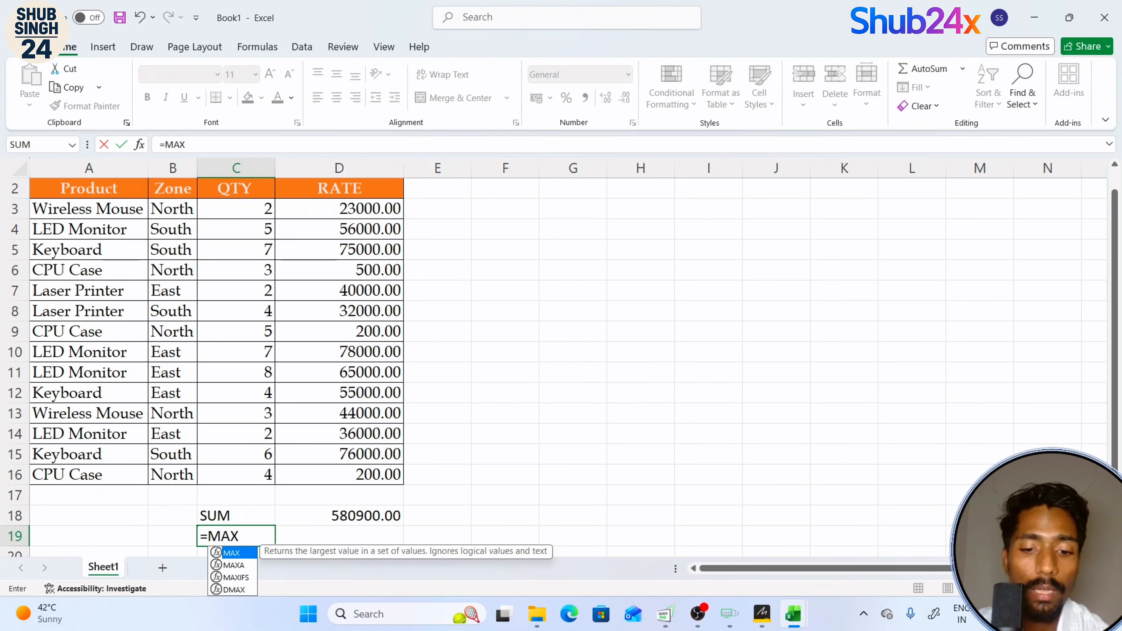
text(()
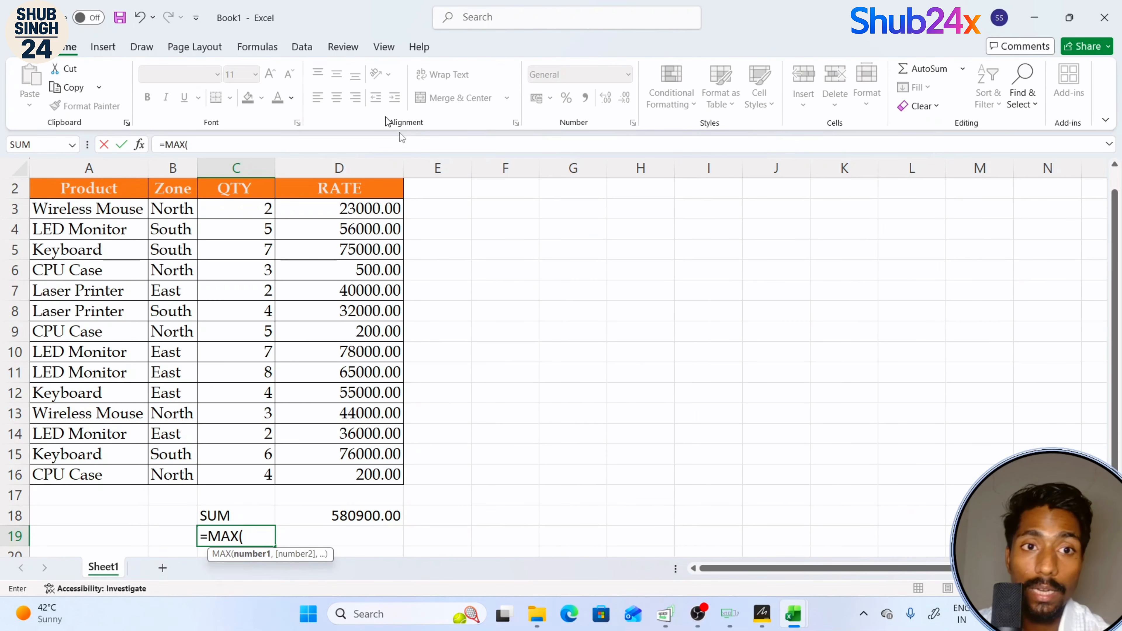
drag(381, 208, 349, 478)
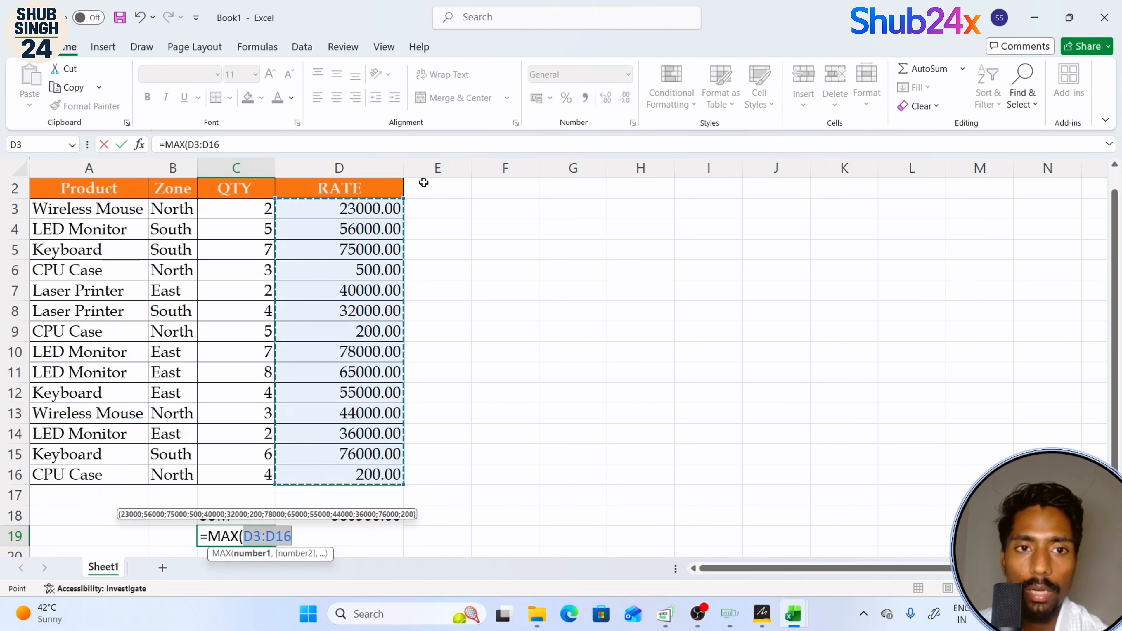
text())
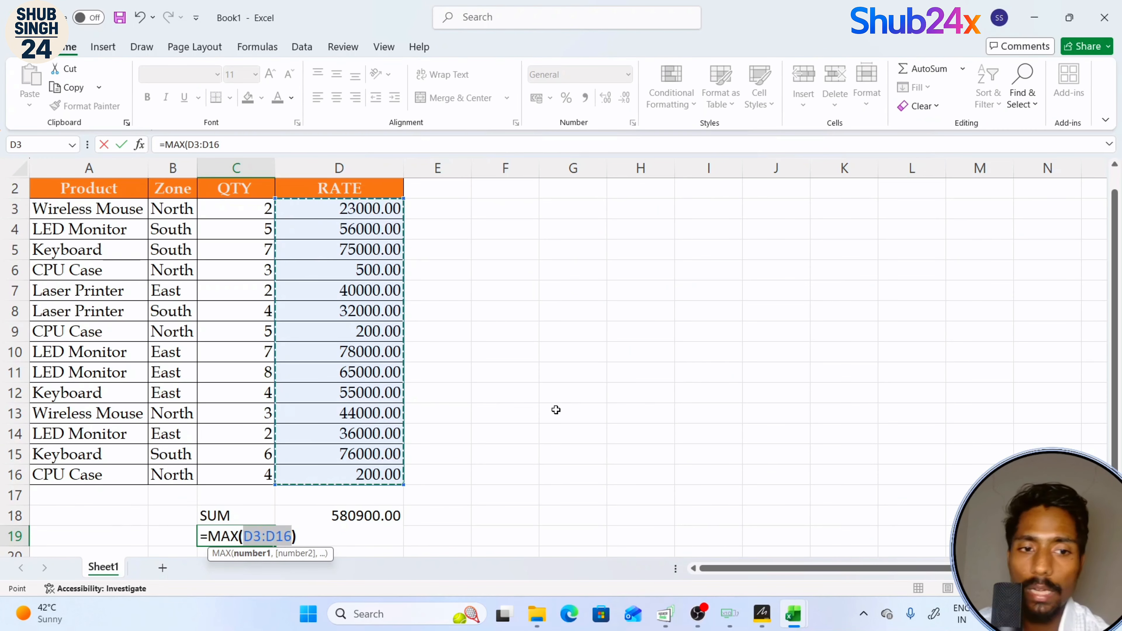
key(Return)
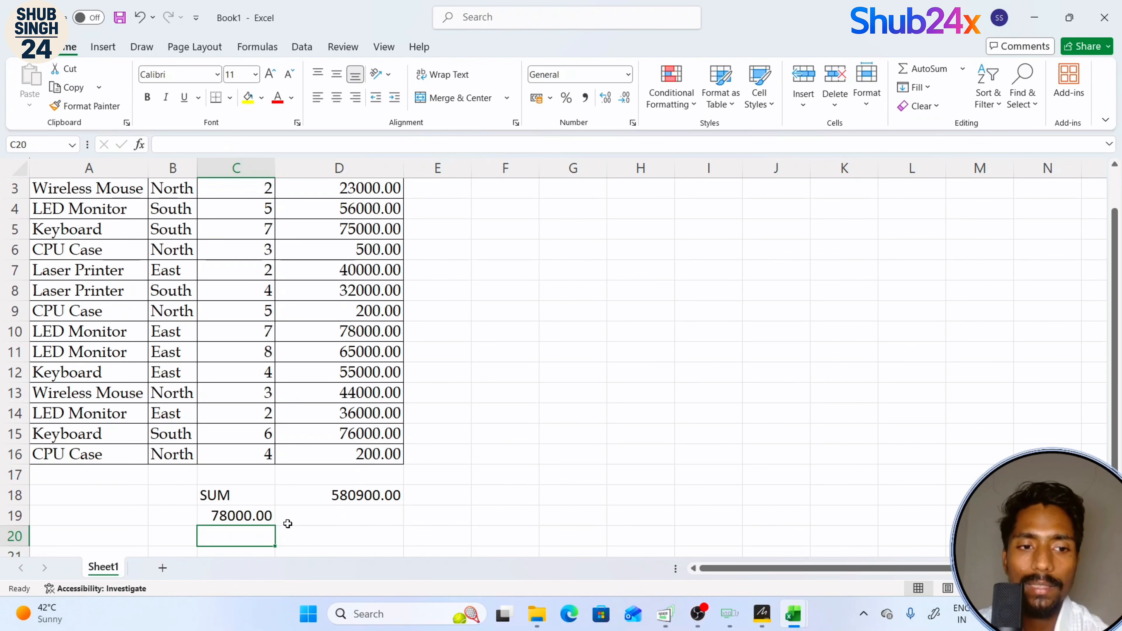
- Move the MAX formula from cell C19 to D19 by copying its text across and clearing C19
click(271, 516)
double_click(272, 516)
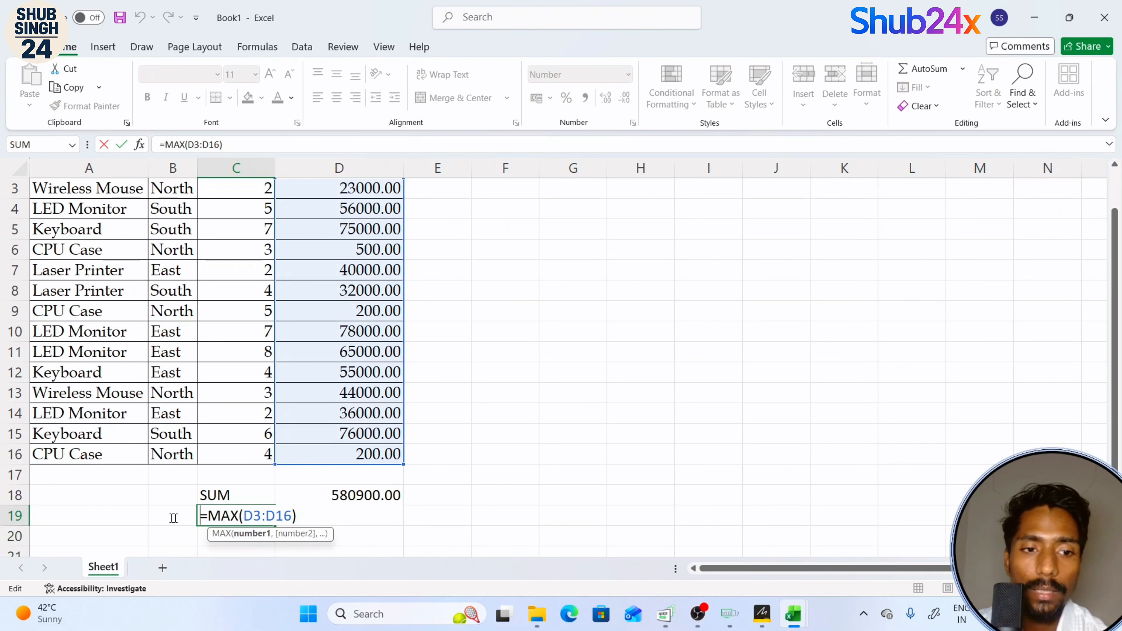
key(shift+End)
key(ctrl+c)
key(Escape)
click(338, 516)
key(ctrl+v)
click(227, 519)
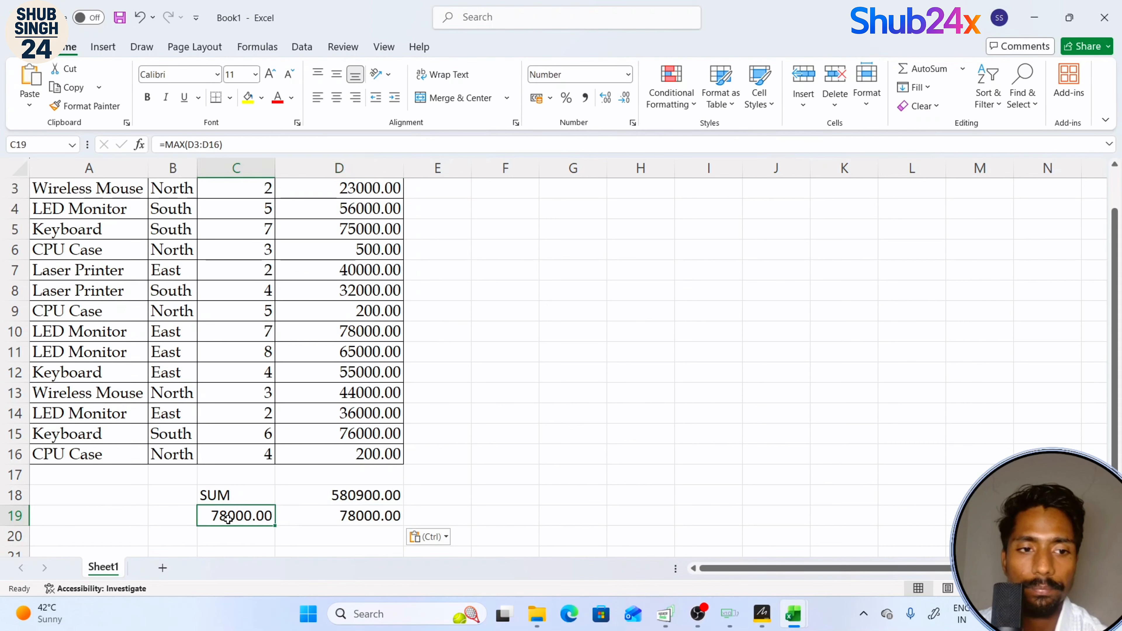
key(Delete)
click(448, 501)
- Enter the labels MAX in cell C19 and MIN in cell C20
click(259, 523)
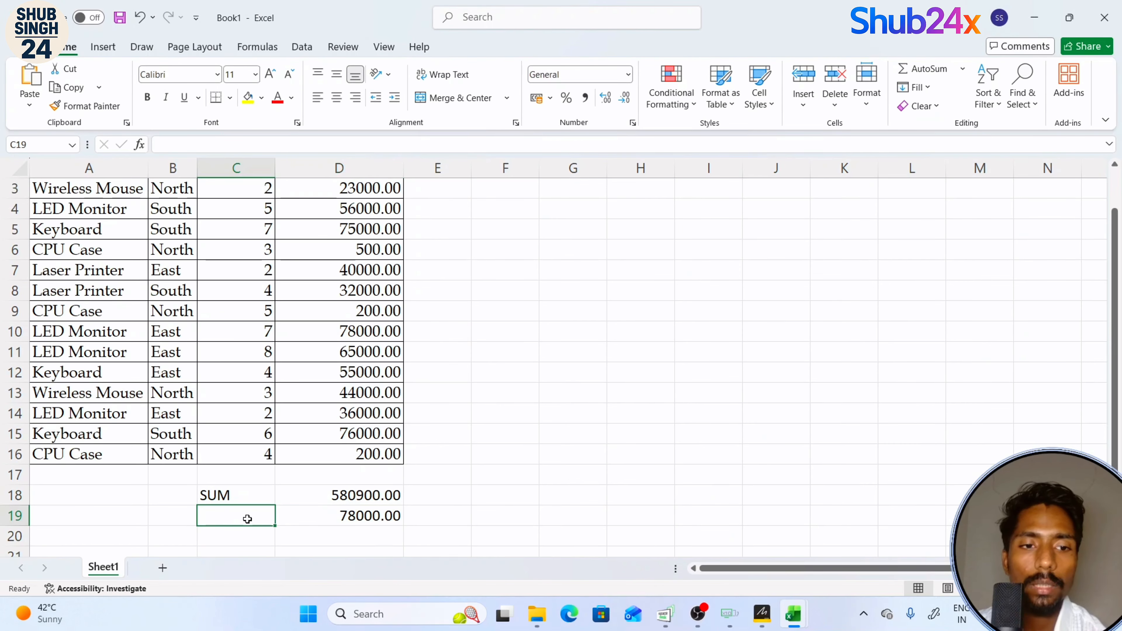
text(MAX)
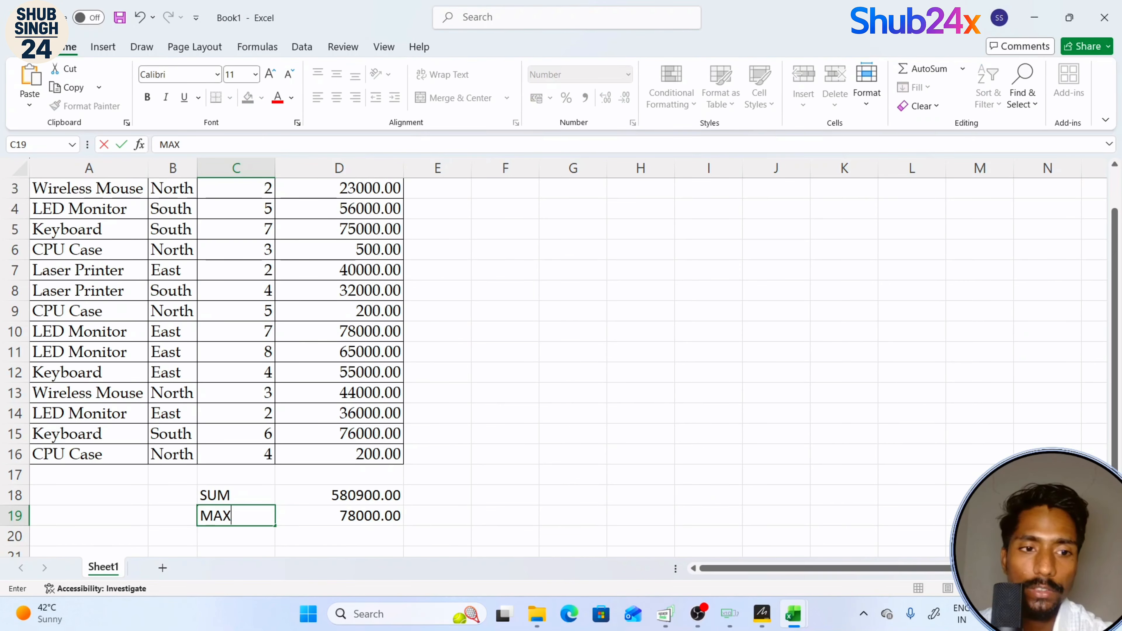
key(Return)
text(MIN)
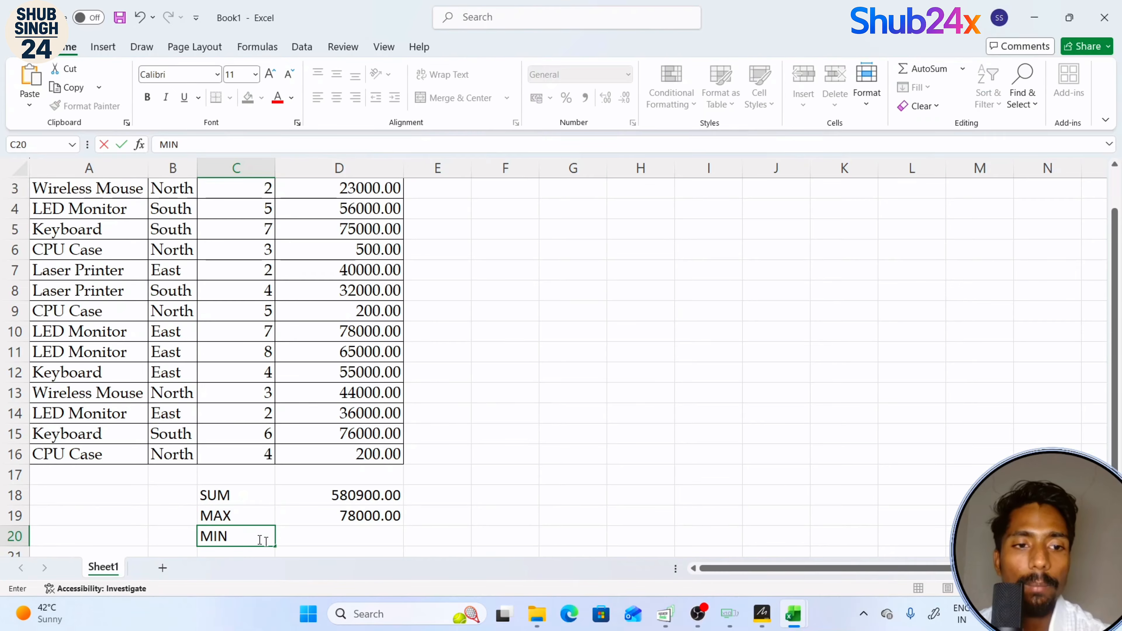
- Enter the formula =MIN(D3:D16) in cell D20 to find the lowest rate
click(354, 533)
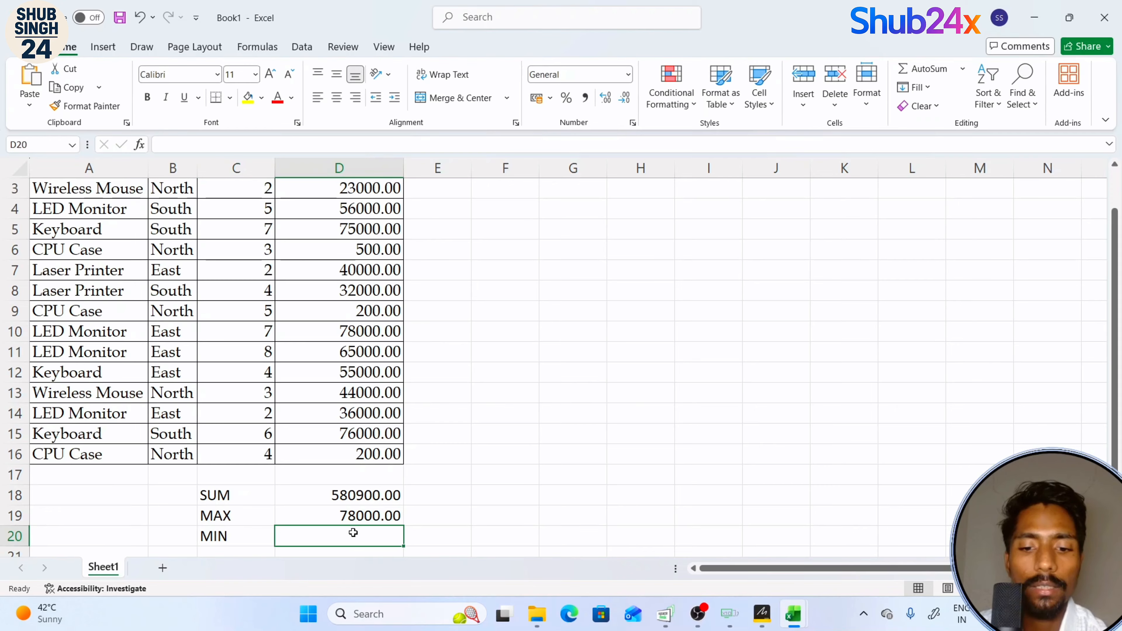
text(=MI)
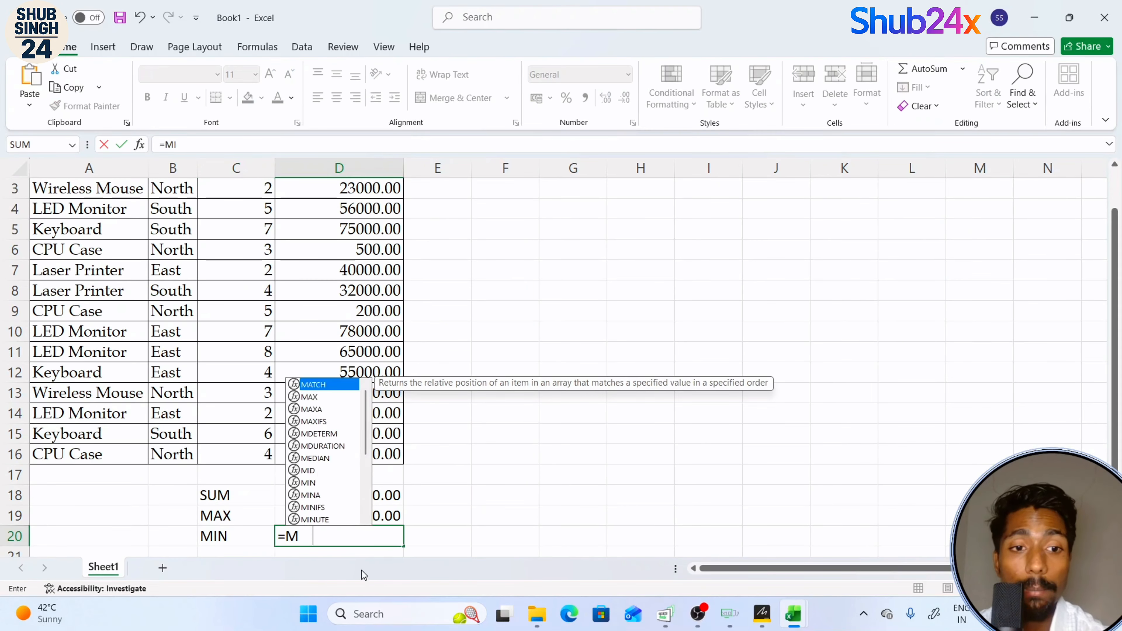
text(N()
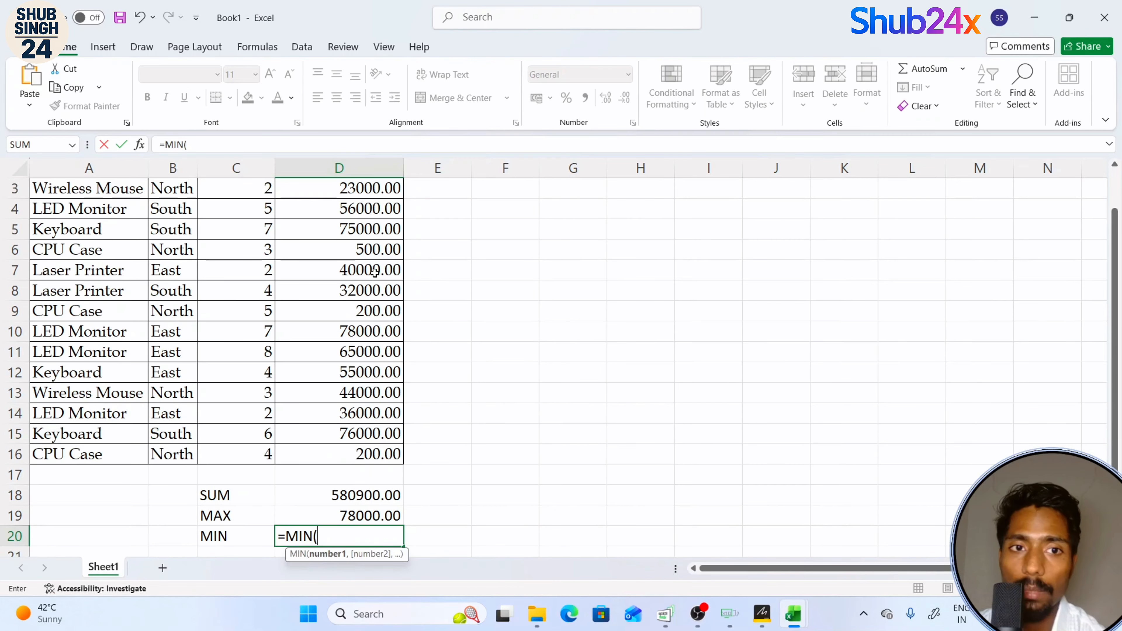
scroll(343, 225, up, 1)
click(344, 235)
drag(335, 308, 336, 497)
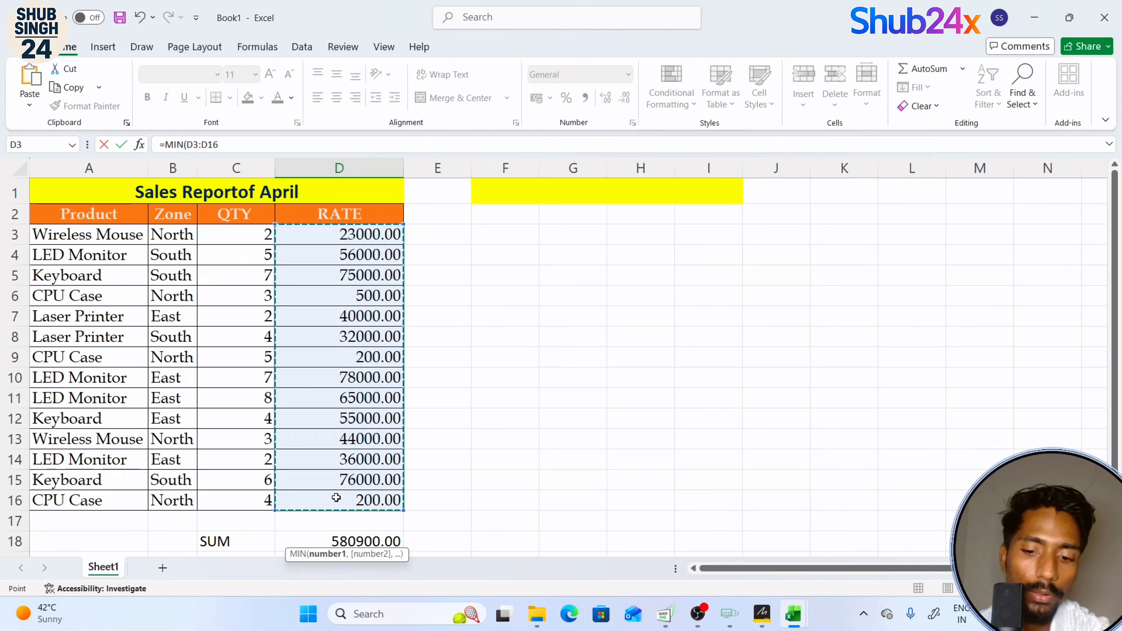
key(Return)
scroll(335, 491, down, 1)
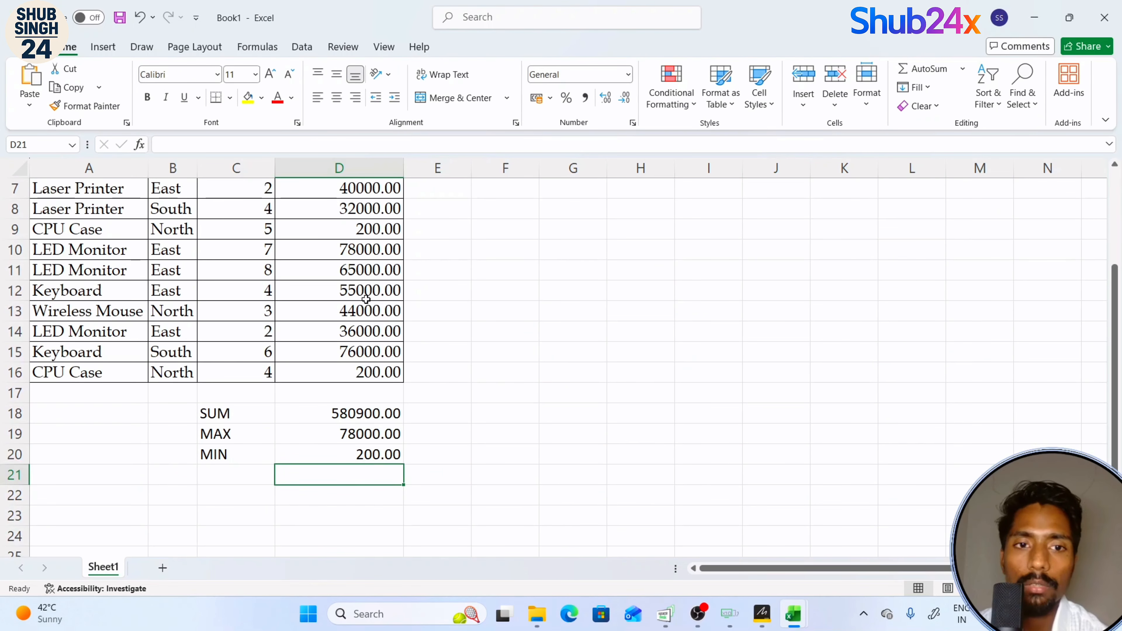
key(ctrl+minus)
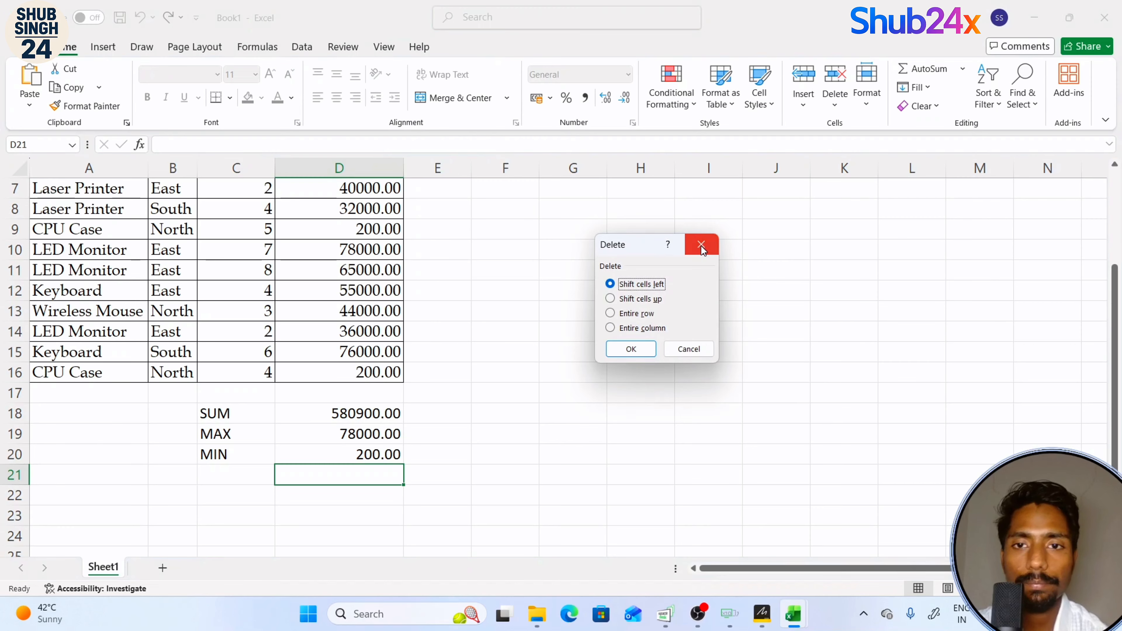
click(701, 246)
scroll(413, 330, up, 2)
scroll(328, 464, down, 1)
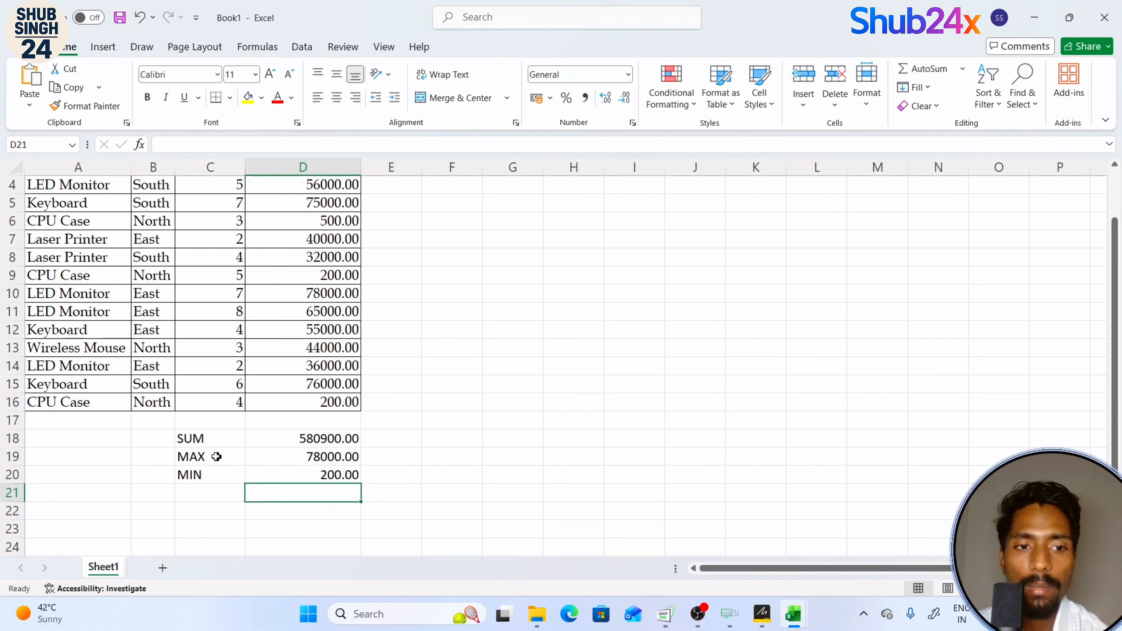
- Enter the label AVERAGE in cell C21 below the MIN label
click(213, 491)
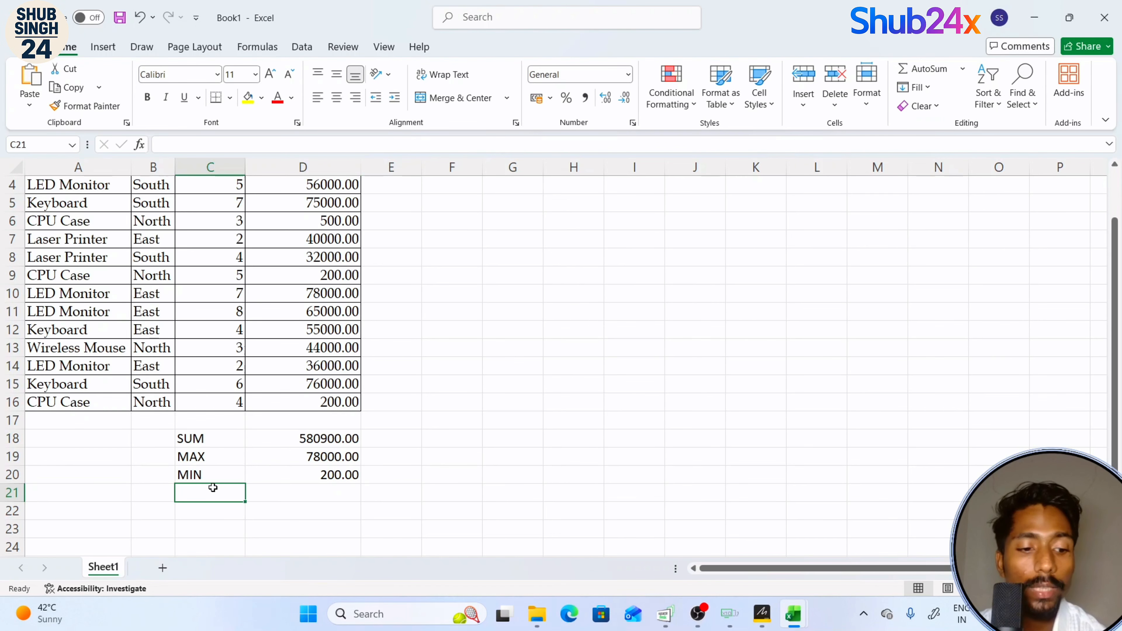
text(AVERE)
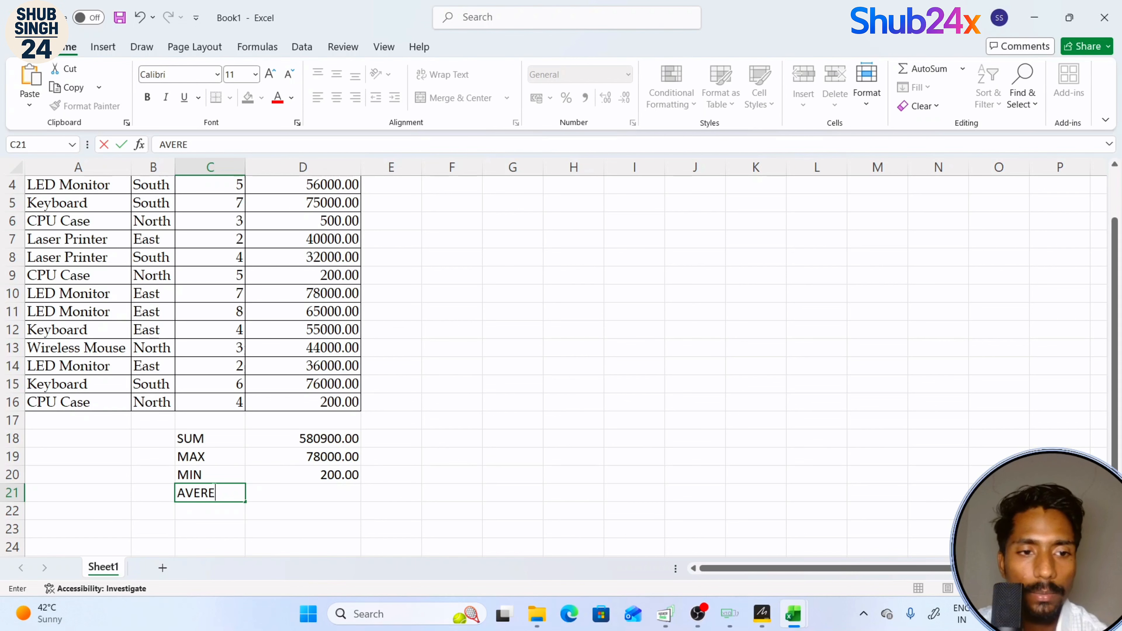
key(BackSpace)
text(AGE)
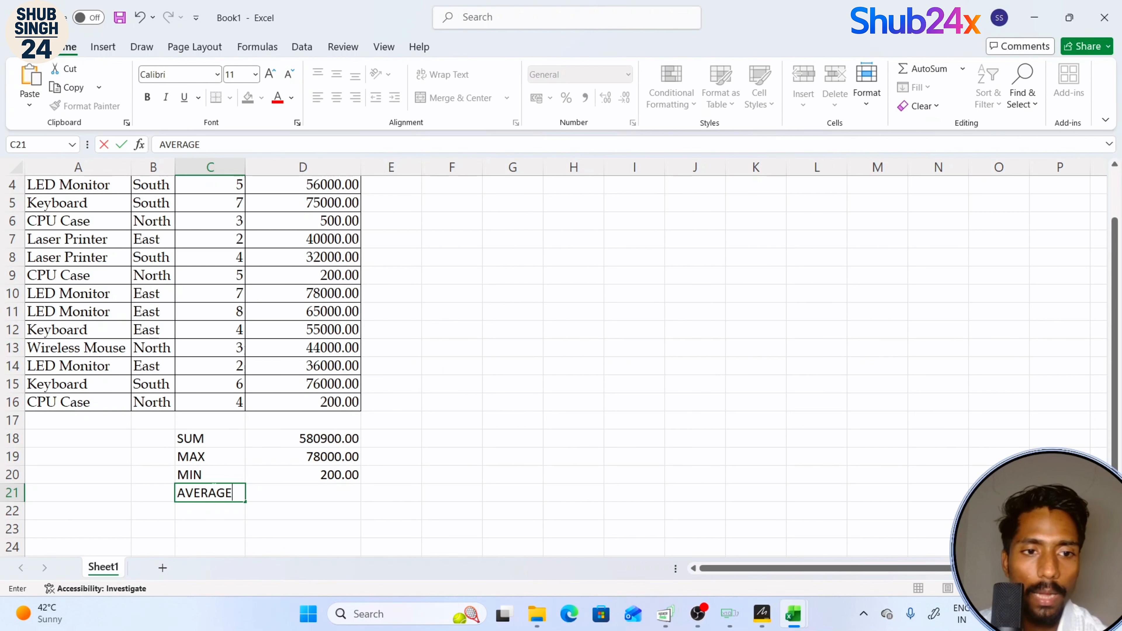
click(225, 512)
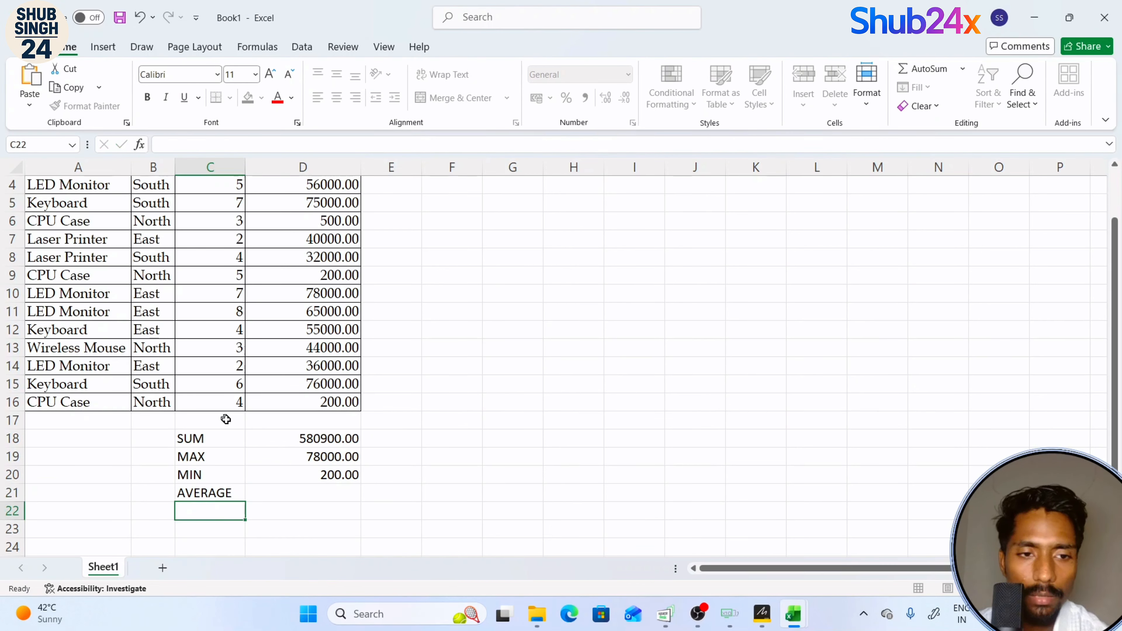
click(588, 310)
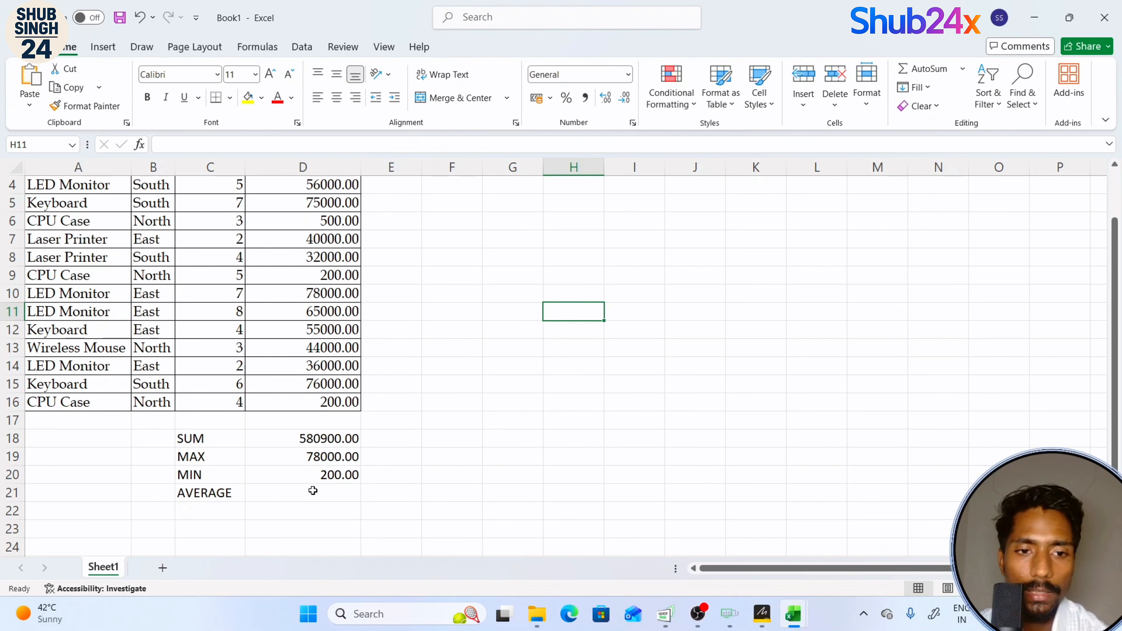
- Enter the formula =AVERAGE(D3:D16) in cell D21 to average the rates
click(326, 488)
text(=AVERAGE()
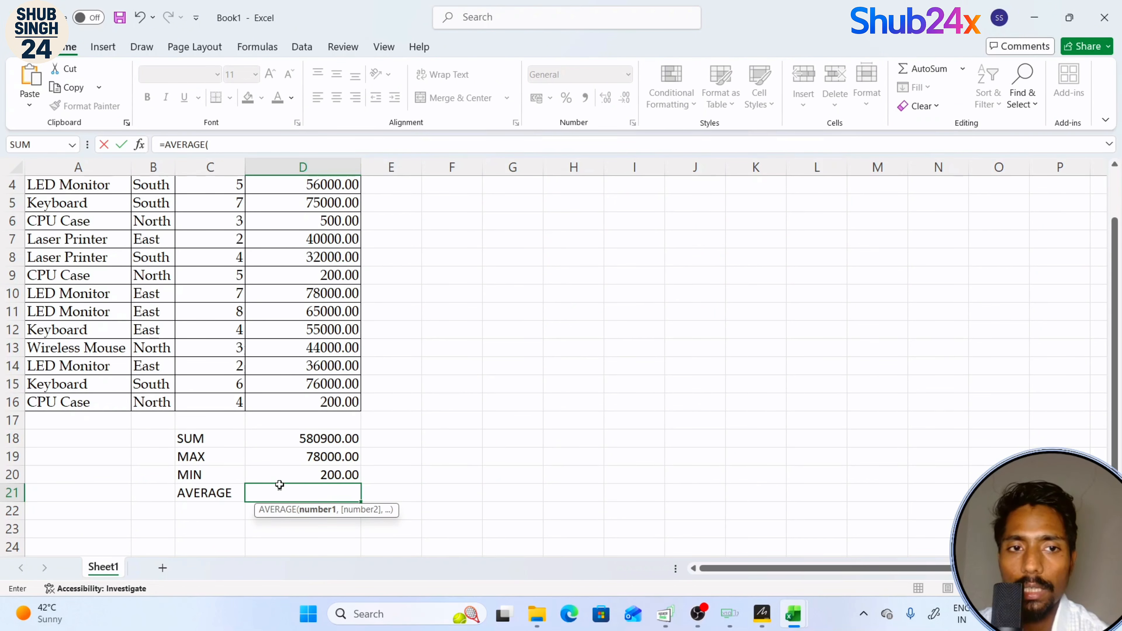
scroll(309, 309, up, 1)
drag(325, 223, 340, 472)
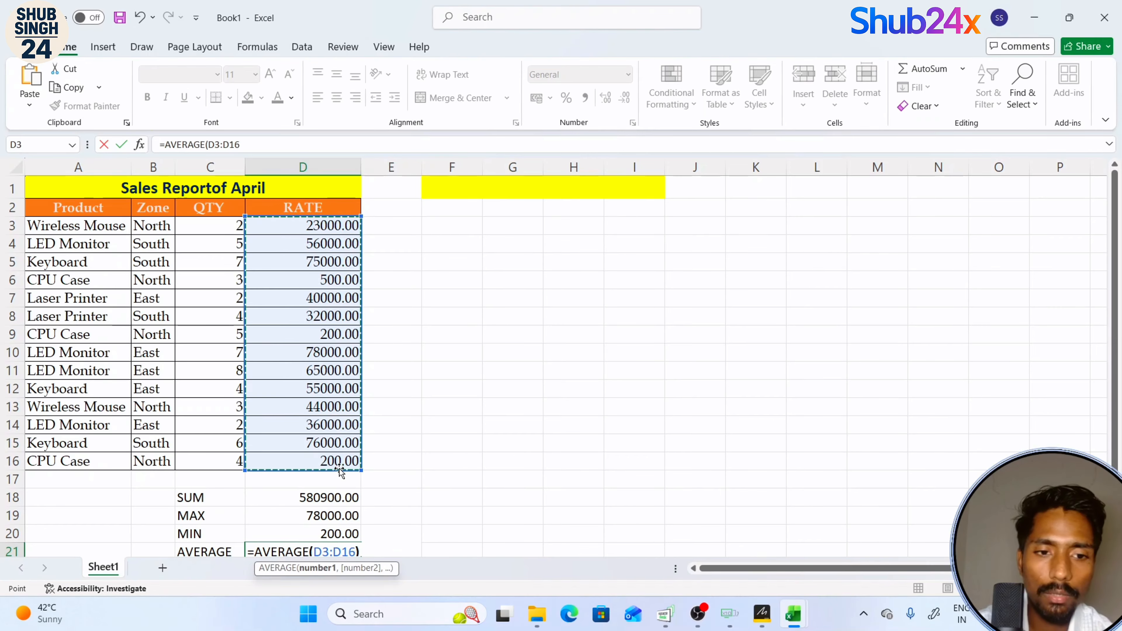
key(Return)
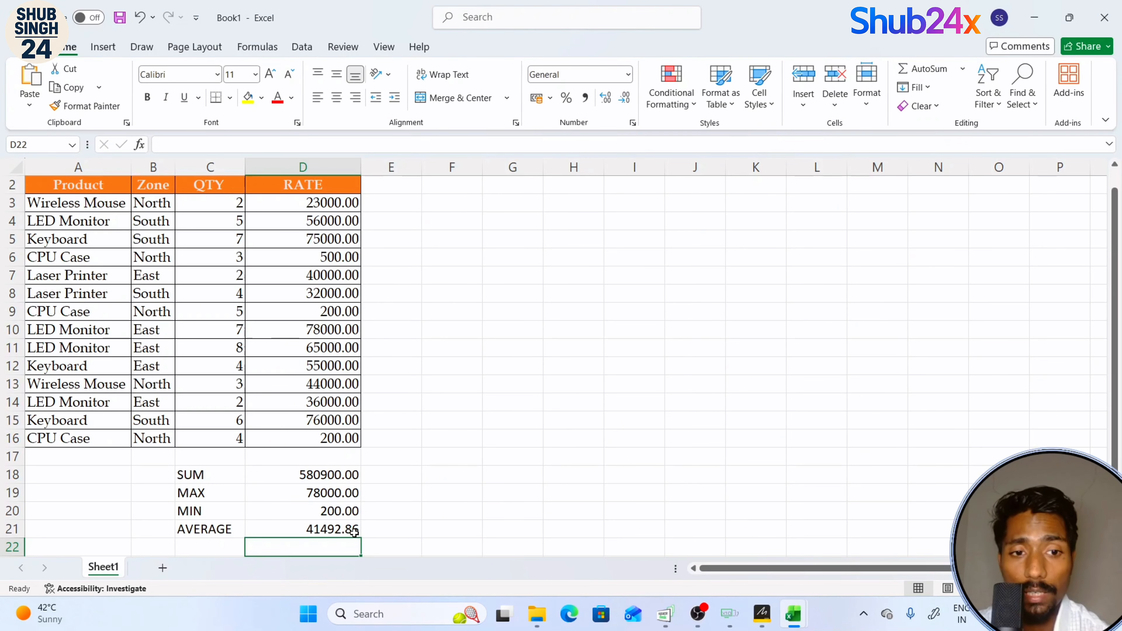
- Widen column E and enter the header AMOUNT in cell E2 beside RATE
scroll(459, 243, up, 1)
click(389, 213)
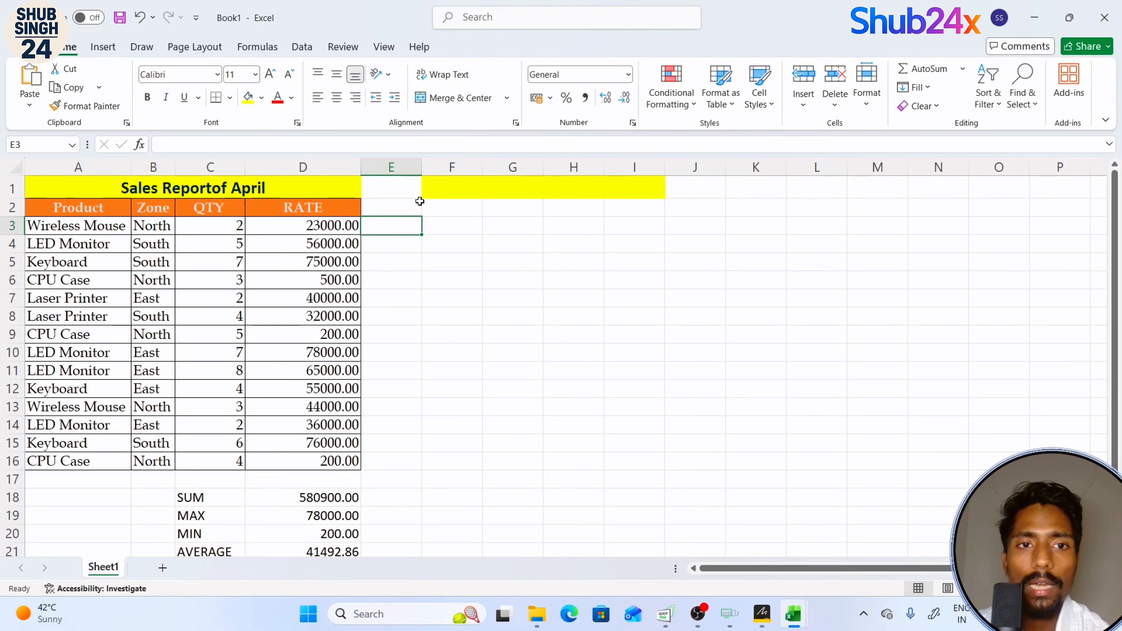
drag(422, 167, 464, 167)
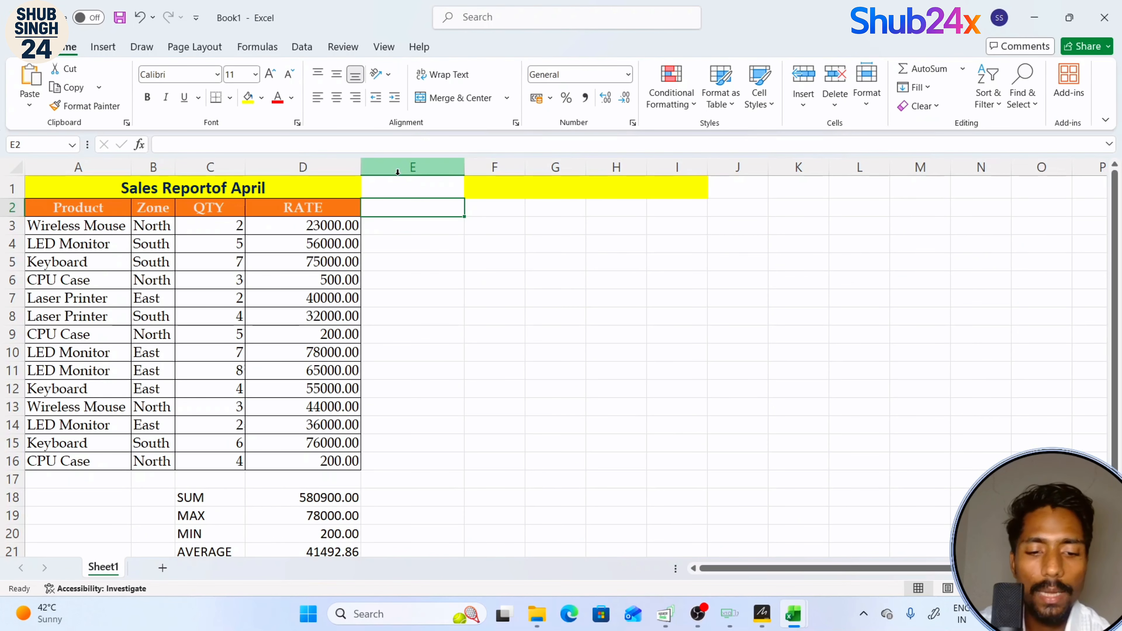
text(AMO)
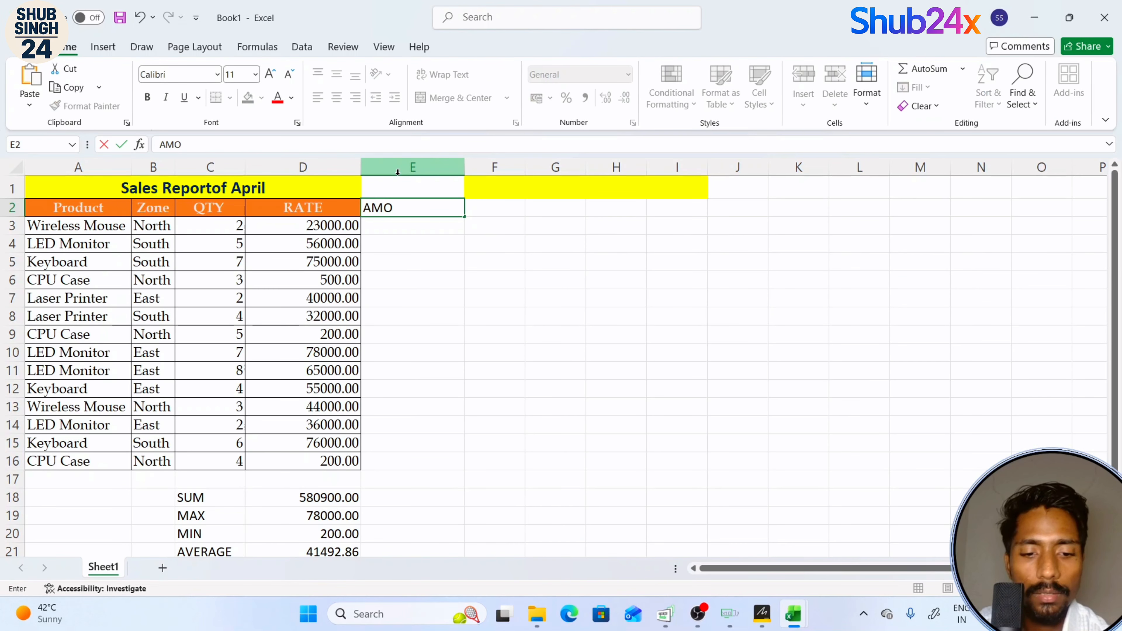
text(UNT)
key(Return)
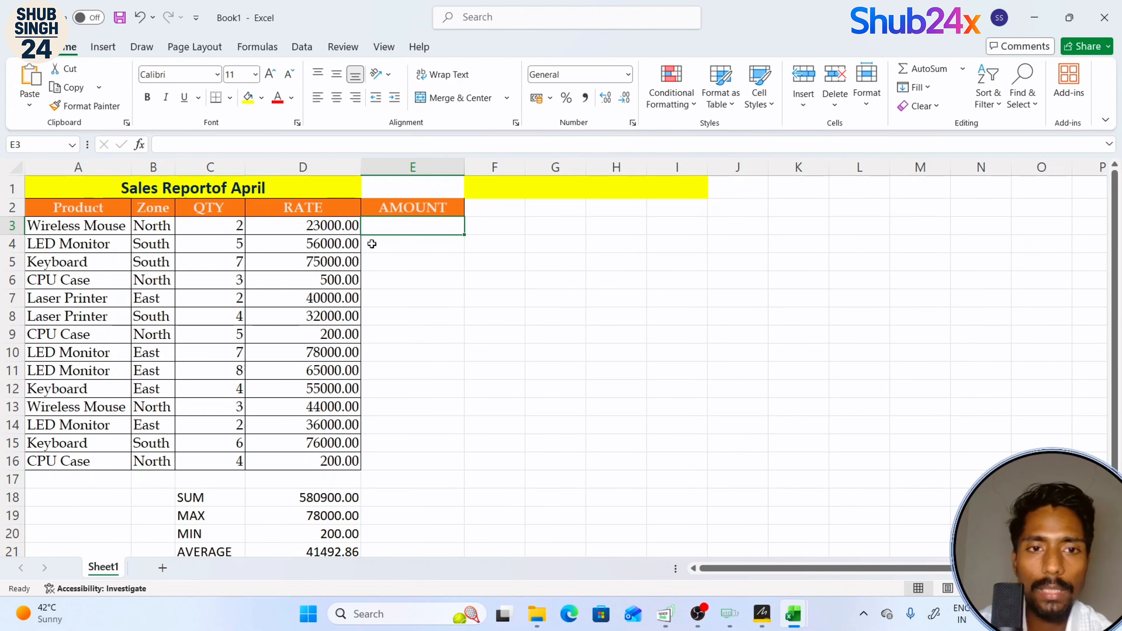
- Enter the formula =C3*D3 in cell E3 to multiply the first product's quantity by its rate
text(=)
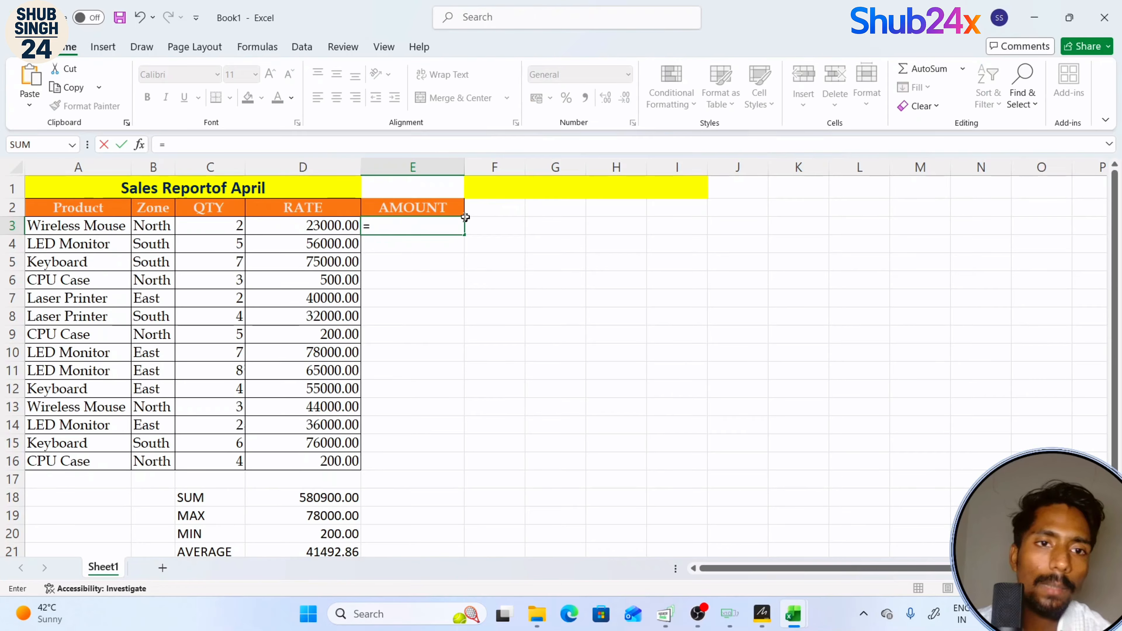
click(216, 222)
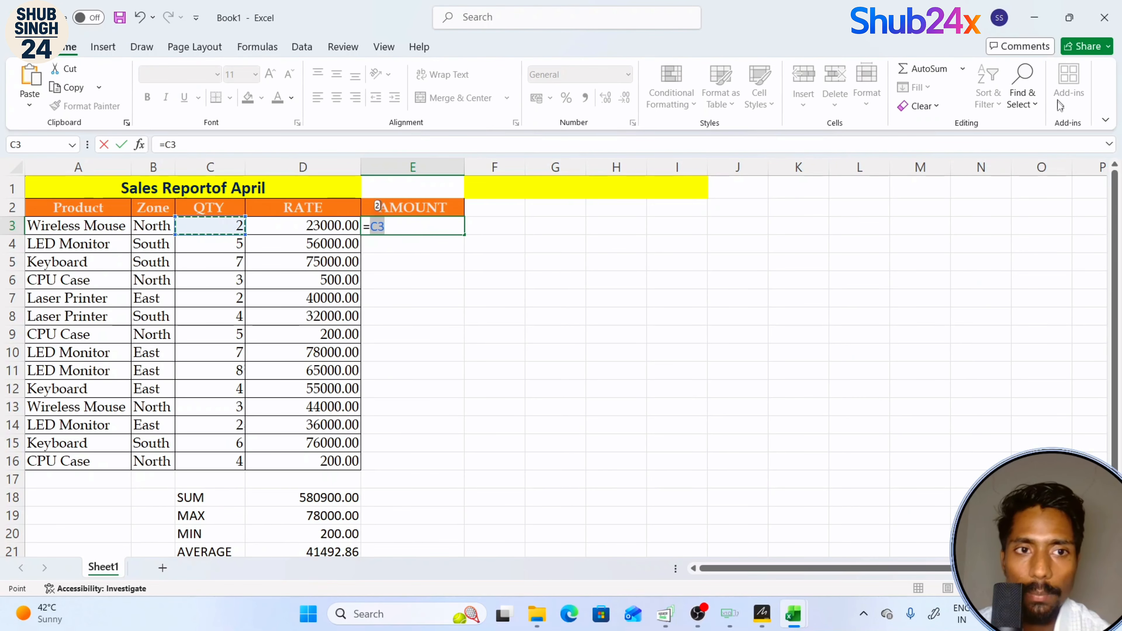
text(*)
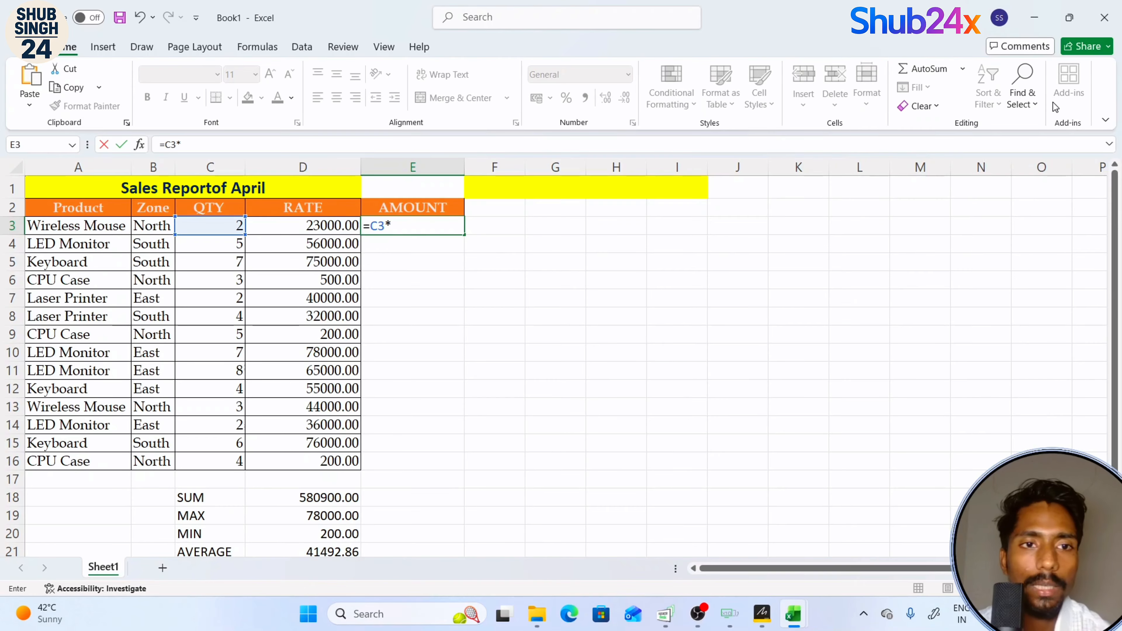
click(295, 228)
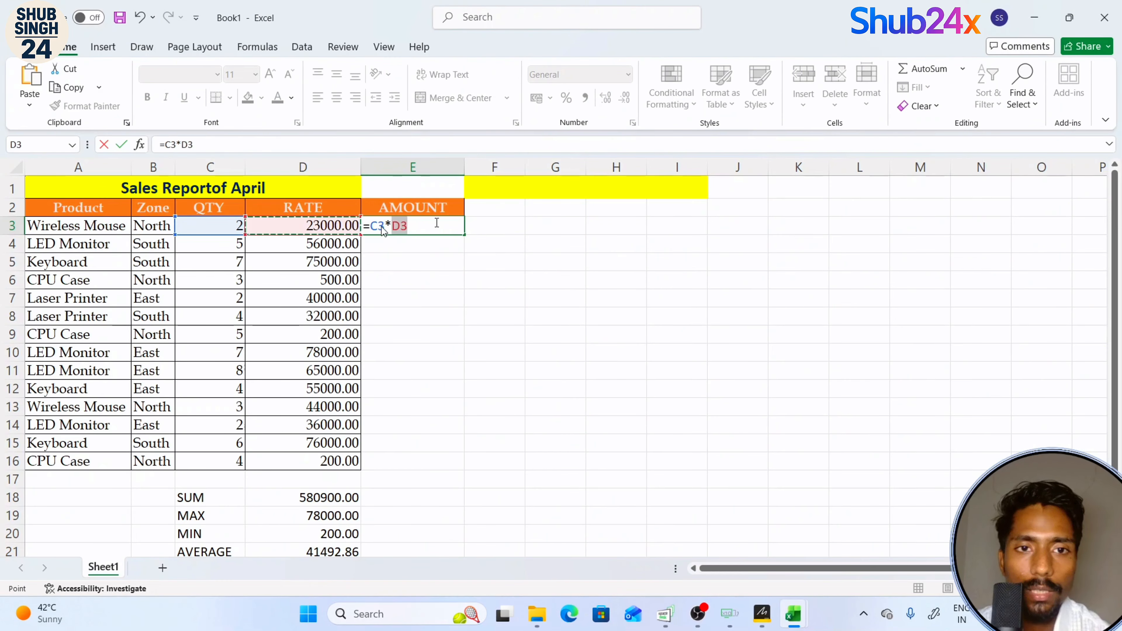
key(Return)
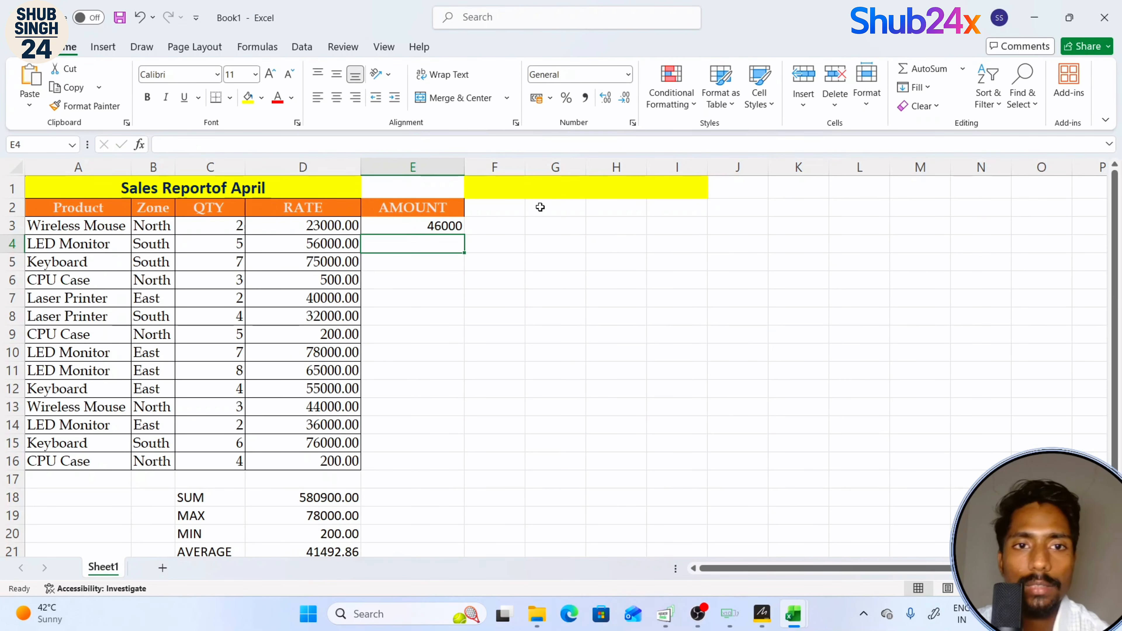
- Fill the multiplication formula from cell E3 down the AMOUNT column to row 16
click(411, 224)
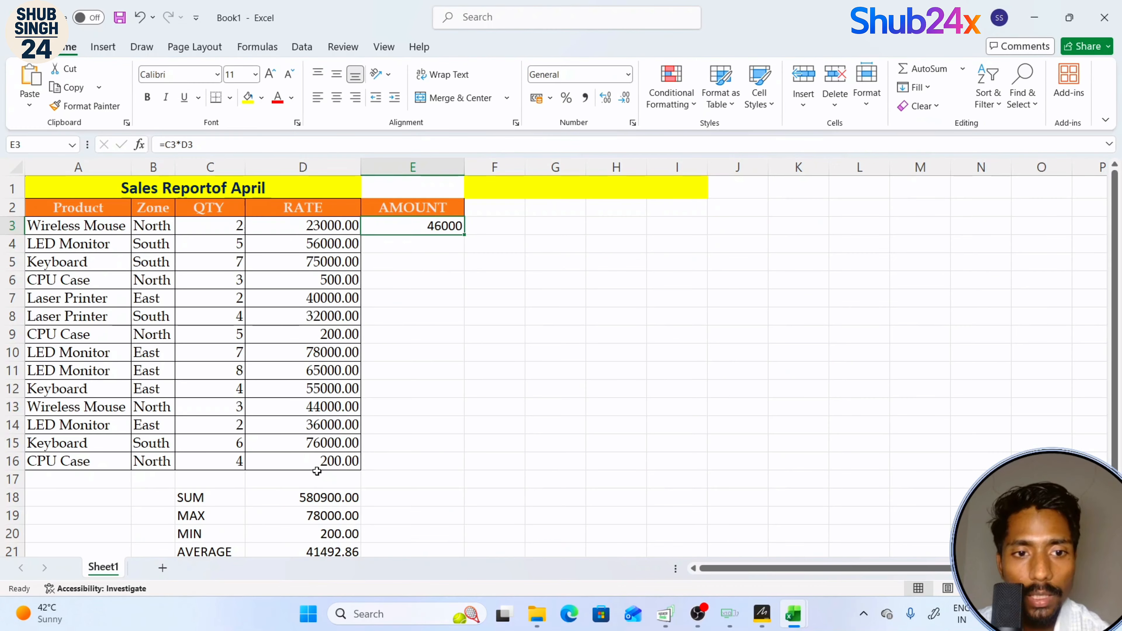
double_click(463, 235)
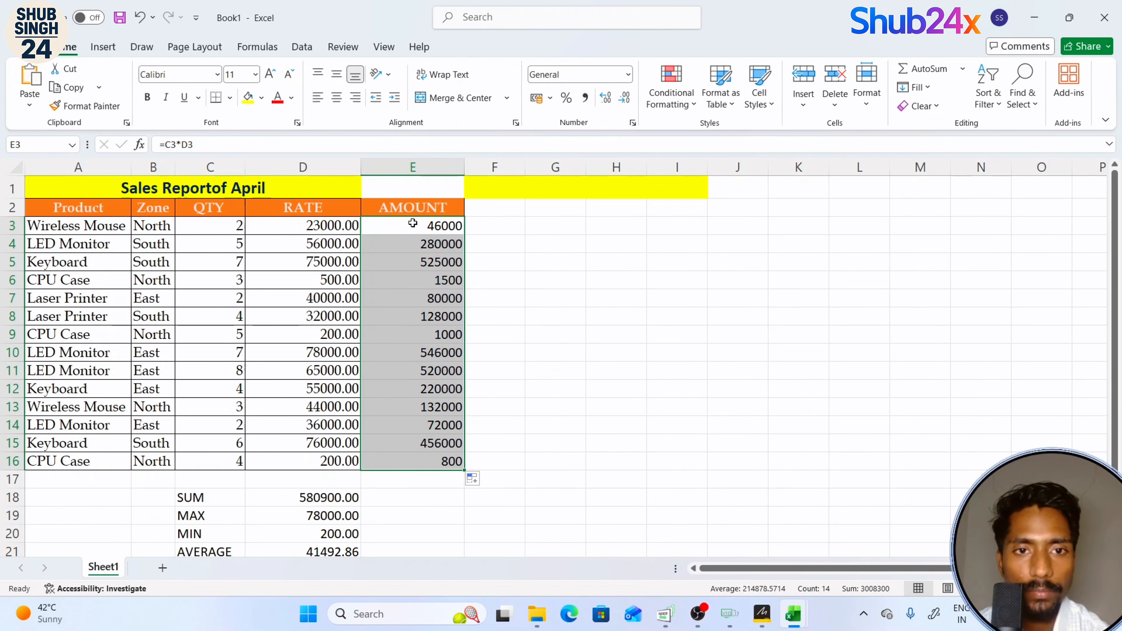
click(488, 225)
- Replace the formula in cell E3 with =PRODUCT(C3,D3)
double_click(438, 227)
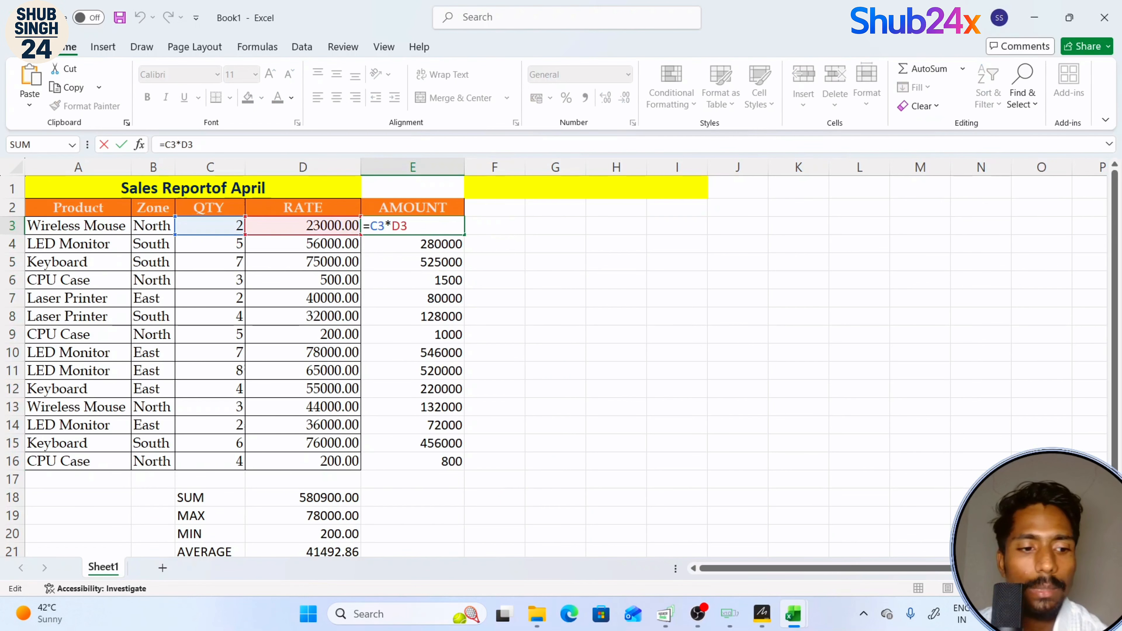
key(BackSpace)
key(BackSpace)
key(BackSpace)
key(BackSpace)
key(BackSpace)
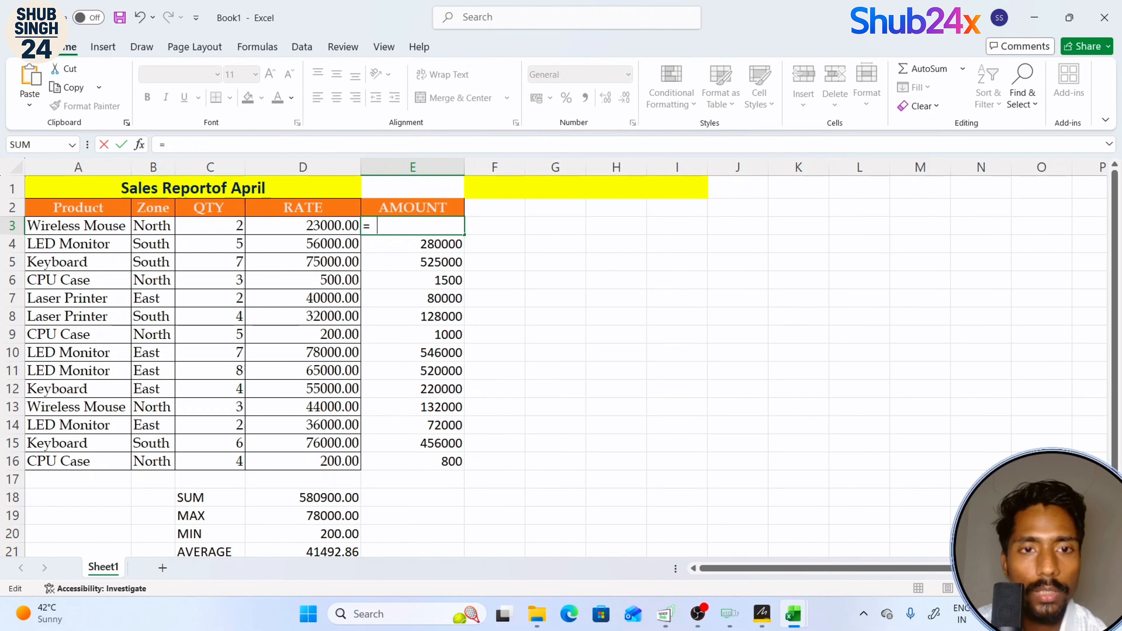
text(PRODUC)
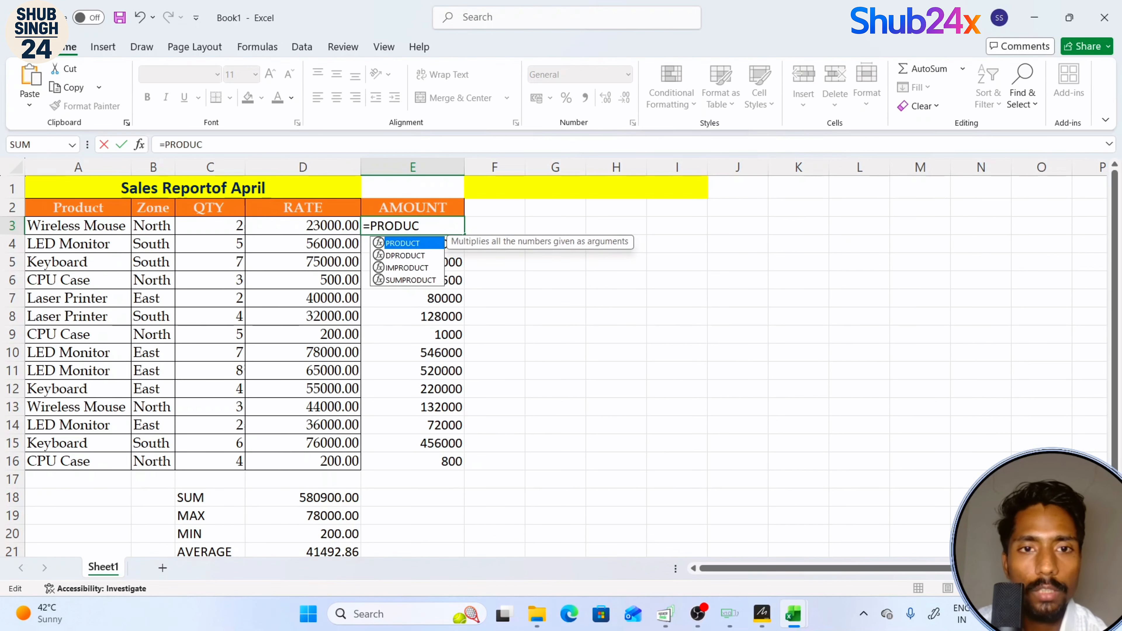
text(T()
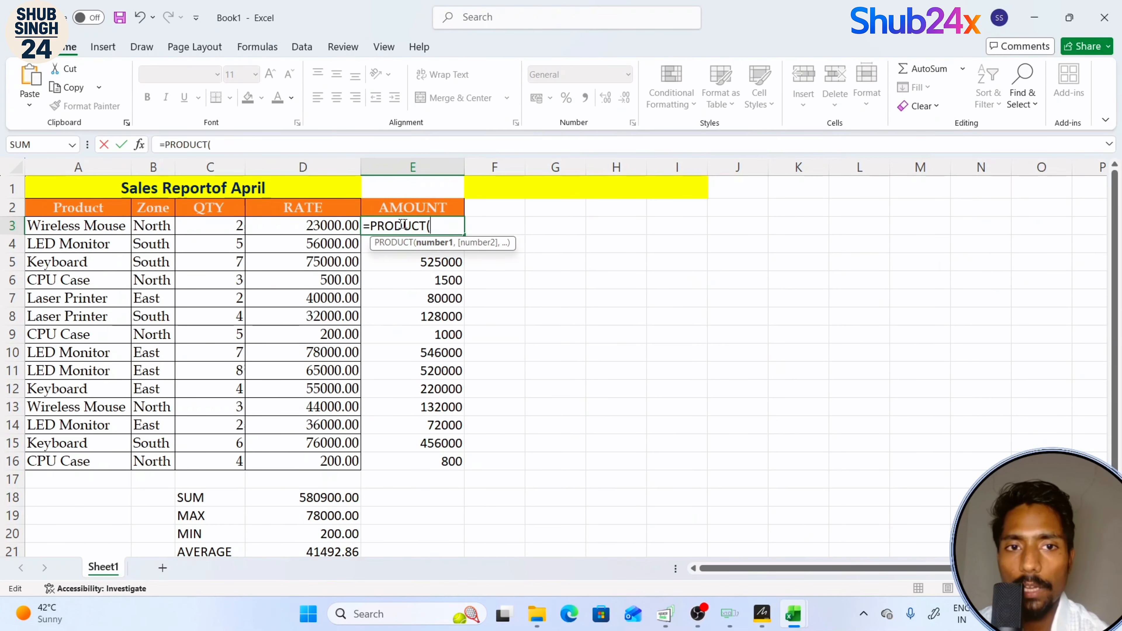
click(226, 225)
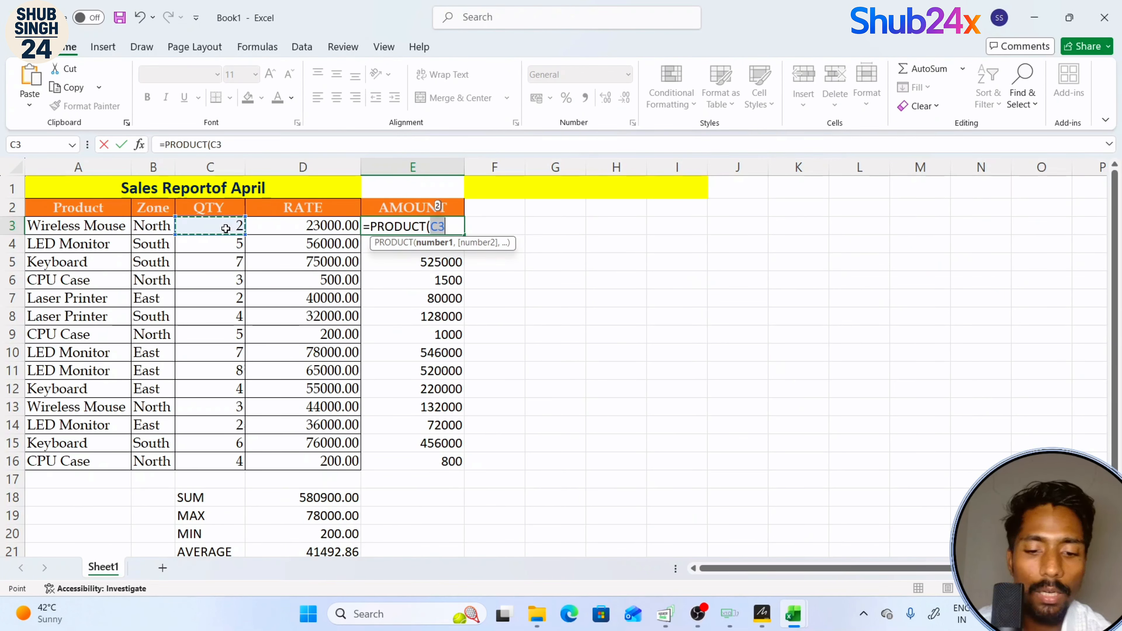
text(,)
click(293, 224)
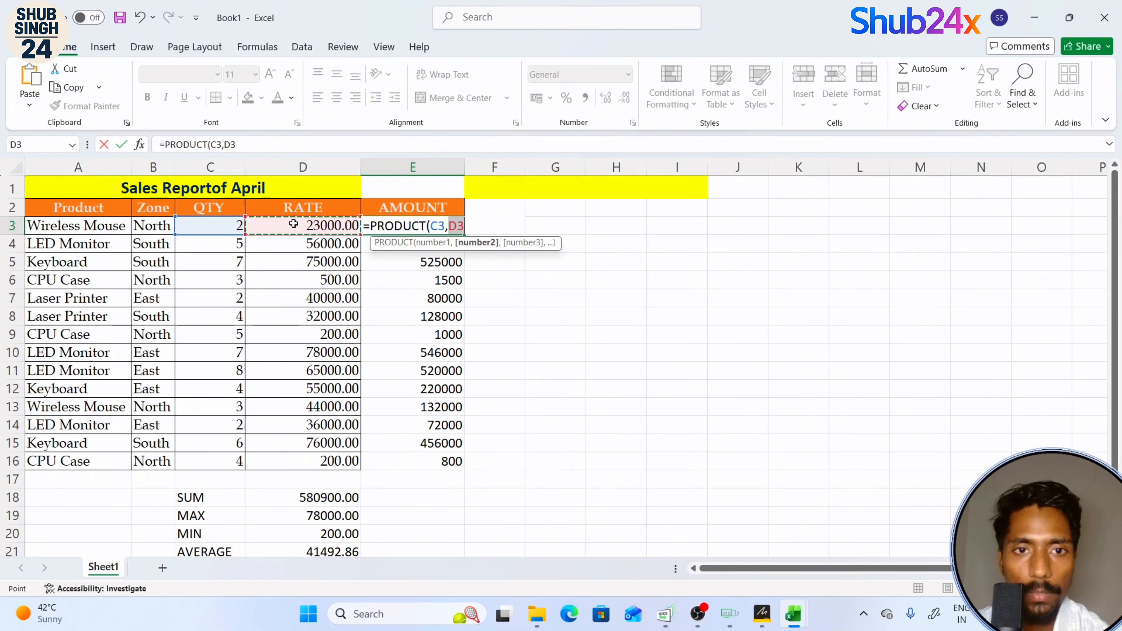
text())
key(Return)
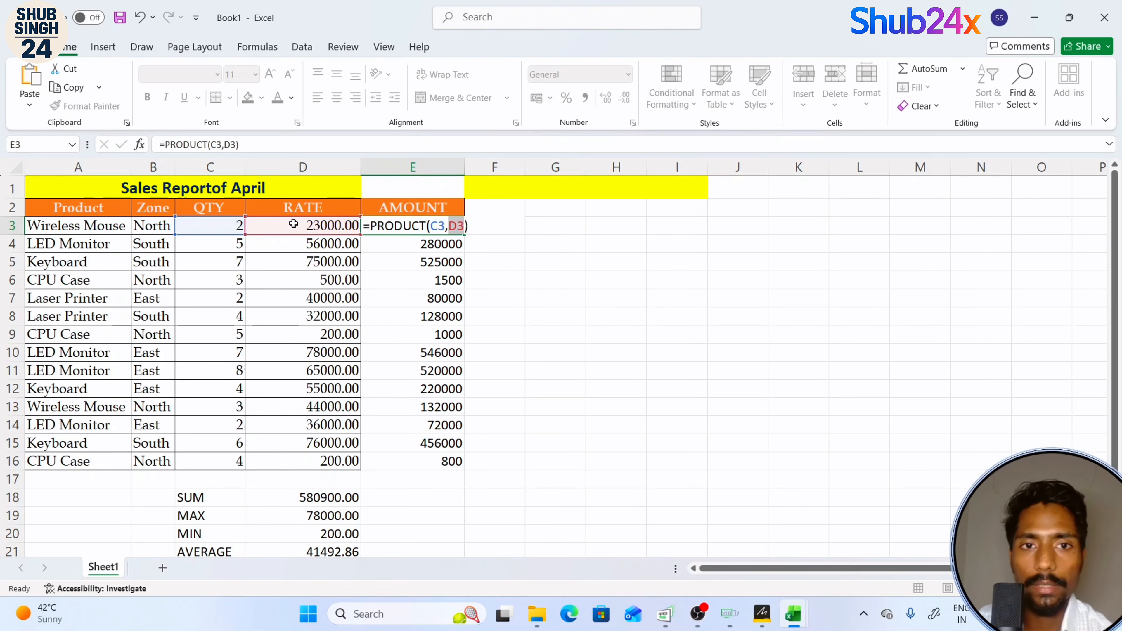
- Fill the PRODUCT formula from cell E3 down to E16 and open E3's formula for editing
click(446, 227)
double_click(461, 234)
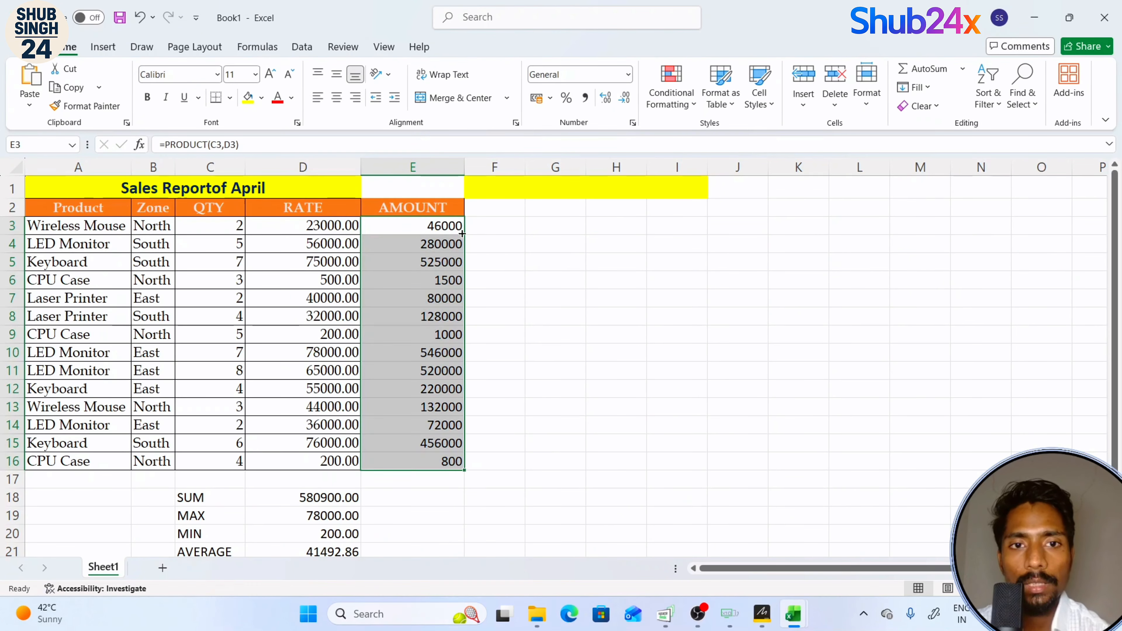
click(530, 293)
double_click(428, 226)
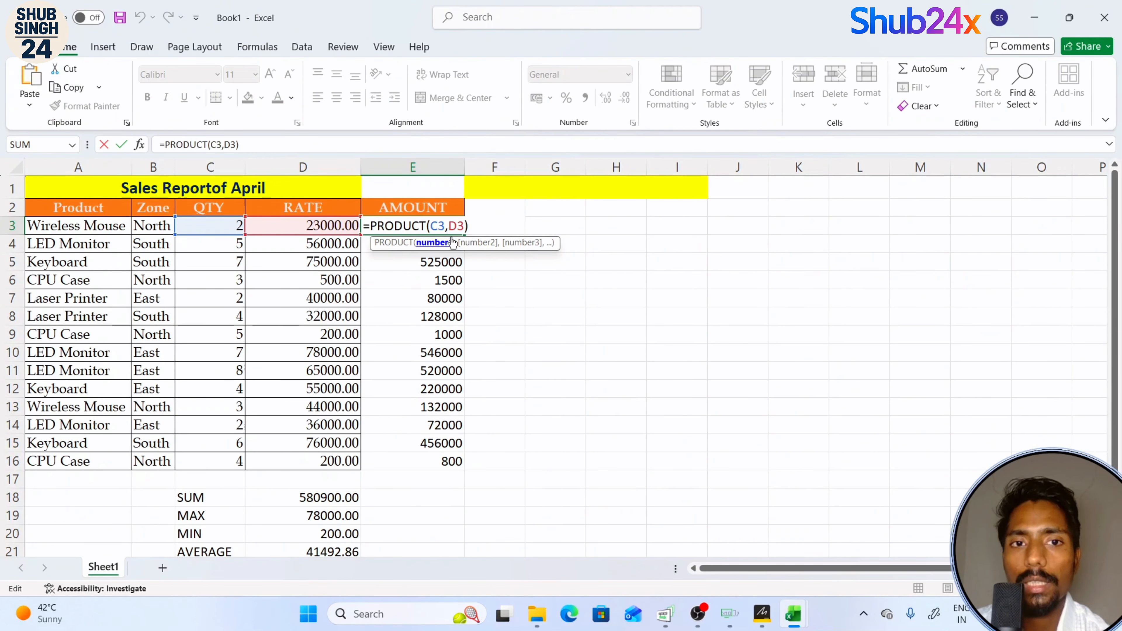
- Close E3's formula and check which range the SUM formula in cell D18 covers
key(ctrl+Return)
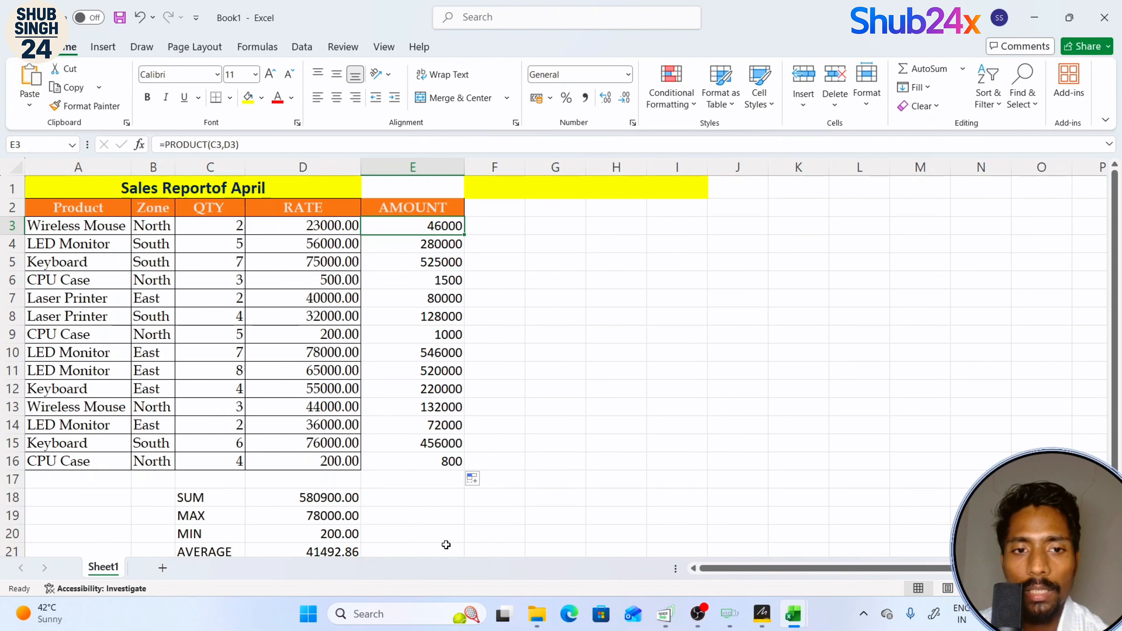
click(436, 498)
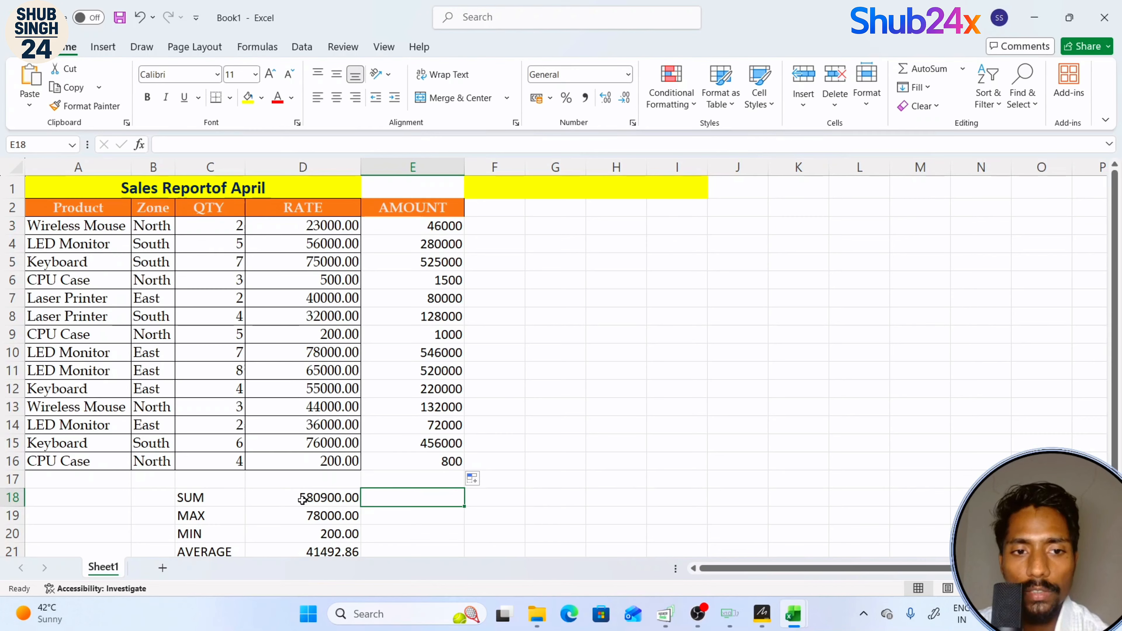
double_click(275, 498)
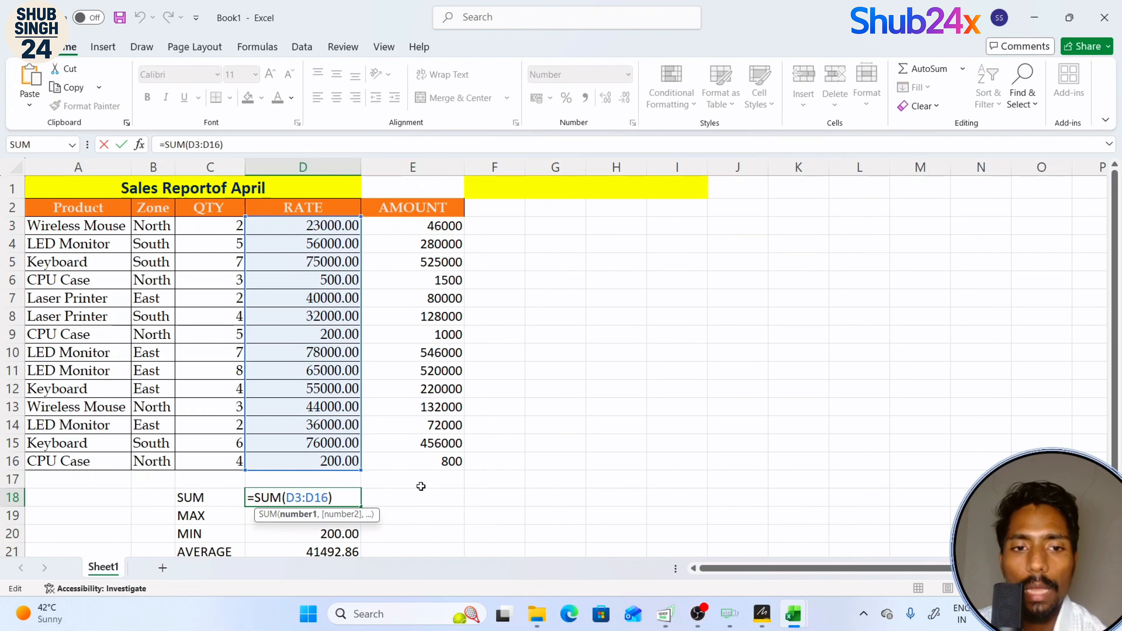
key(ctrl+Return)
- Enter a MAX formula over the range E3:E17 in cell E19 for the AMOUNT column
click(438, 513)
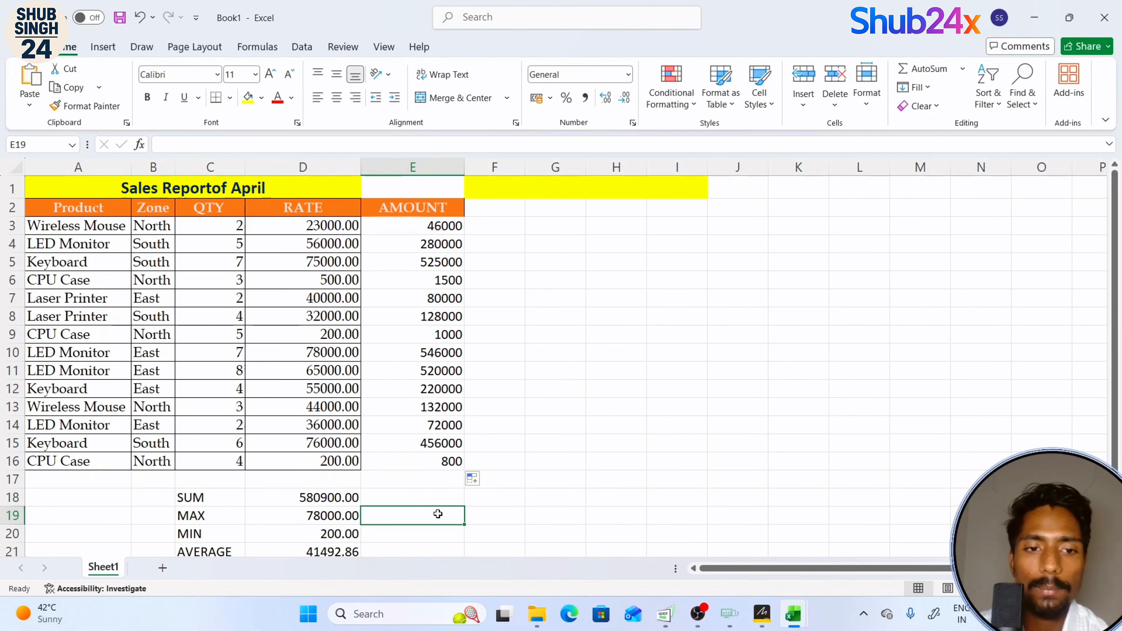
text(=MA)
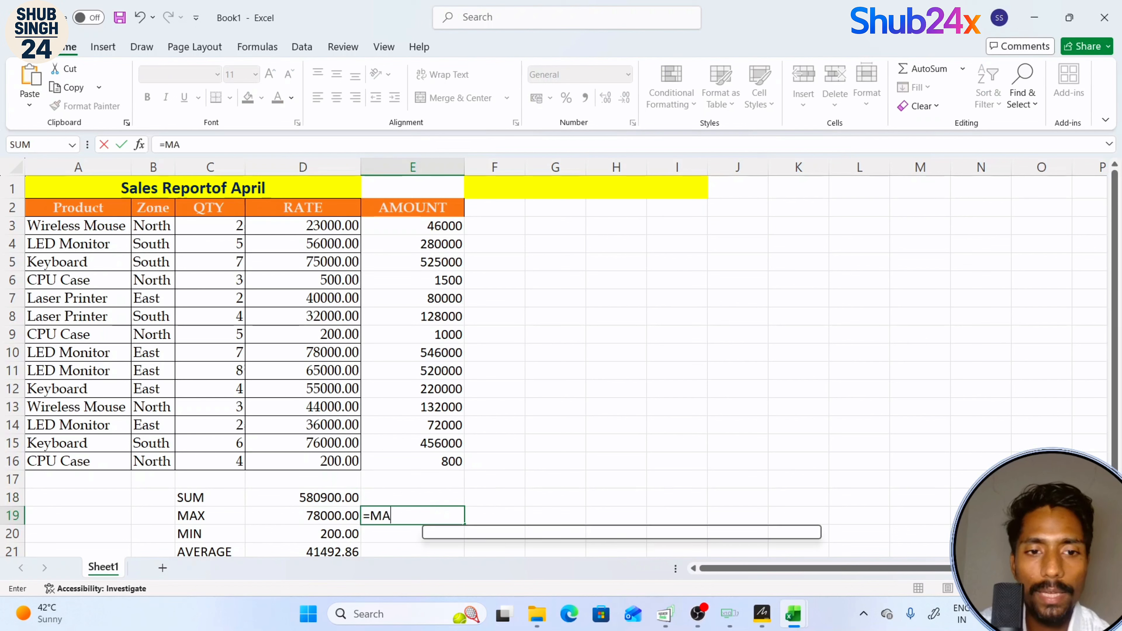
text(X()
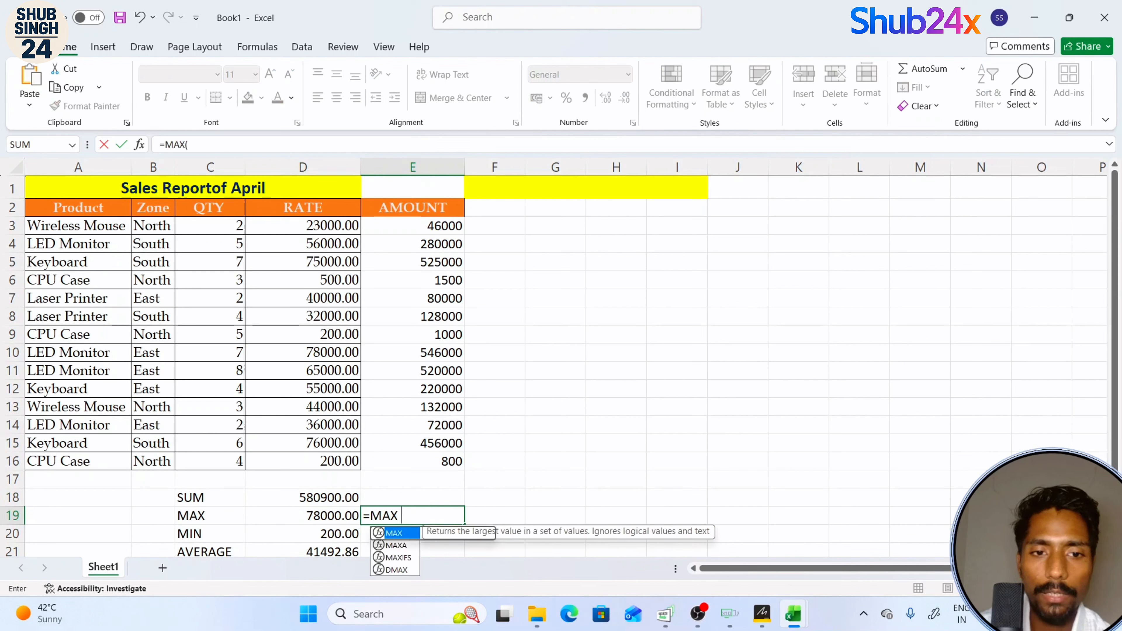
drag(456, 226, 453, 479)
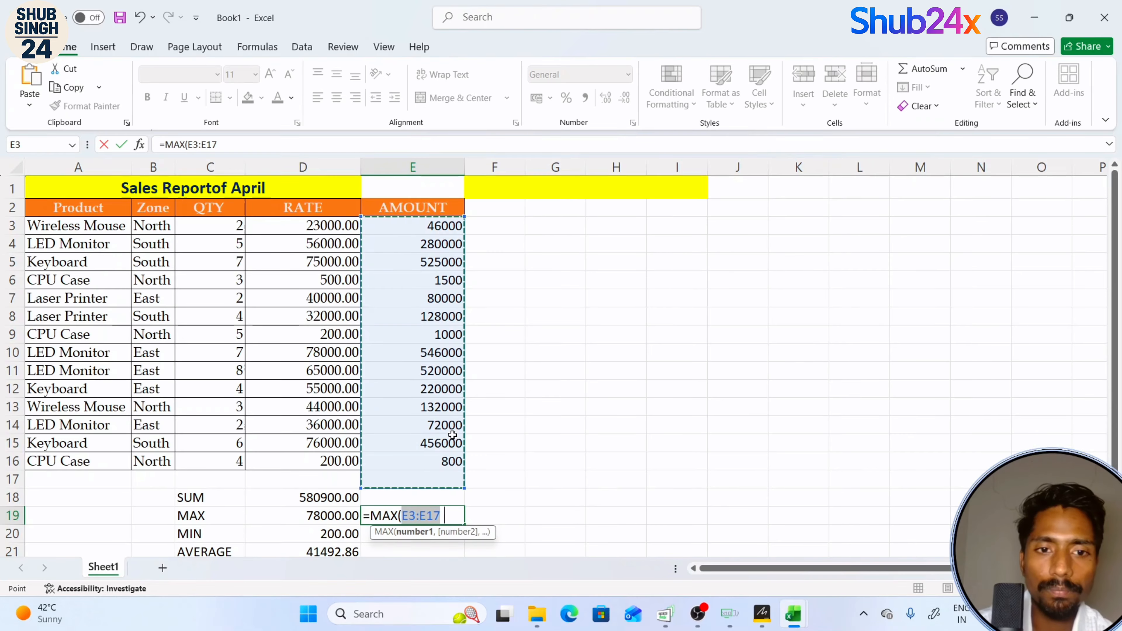
key(Return)
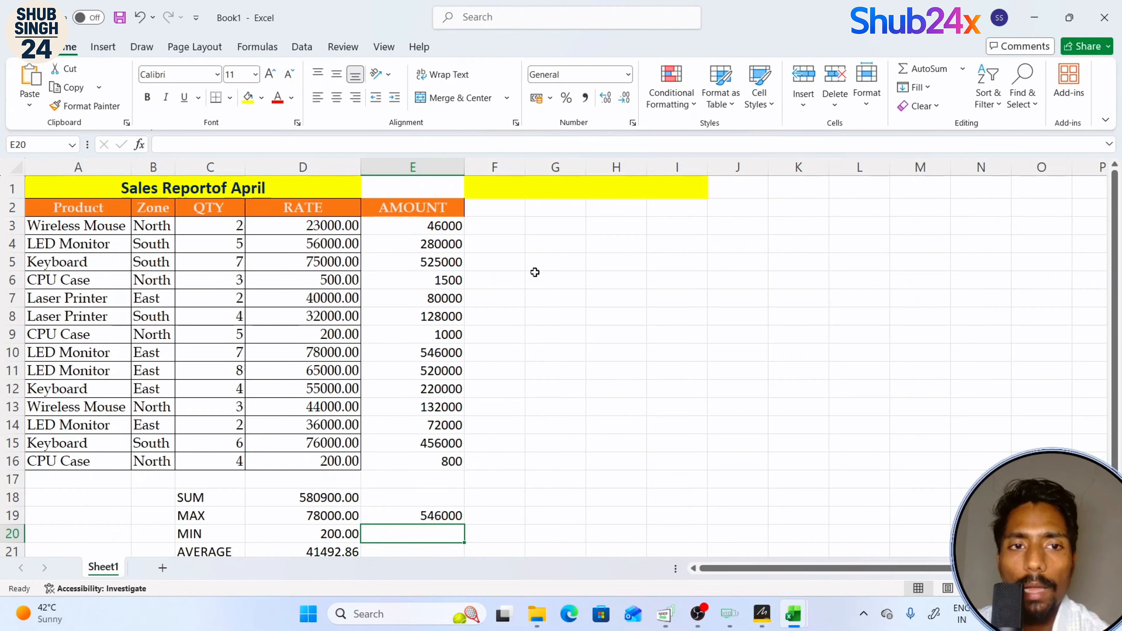
- Widen the empty columns G and F next to the AMOUNT column
drag(586, 165, 660, 167)
click(574, 224)
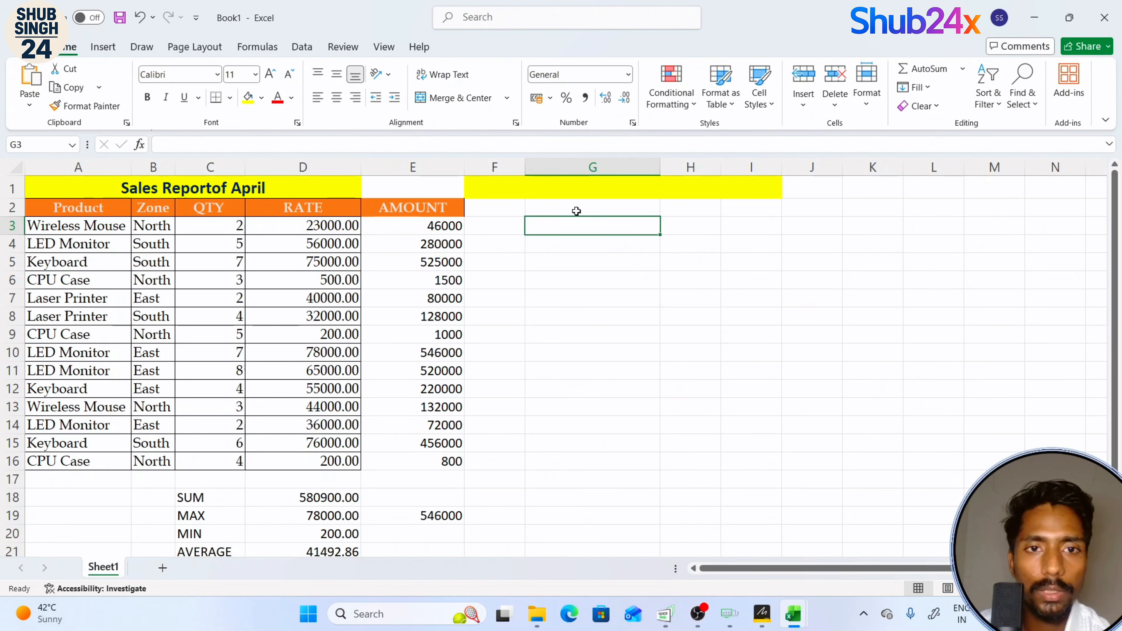
click(494, 210)
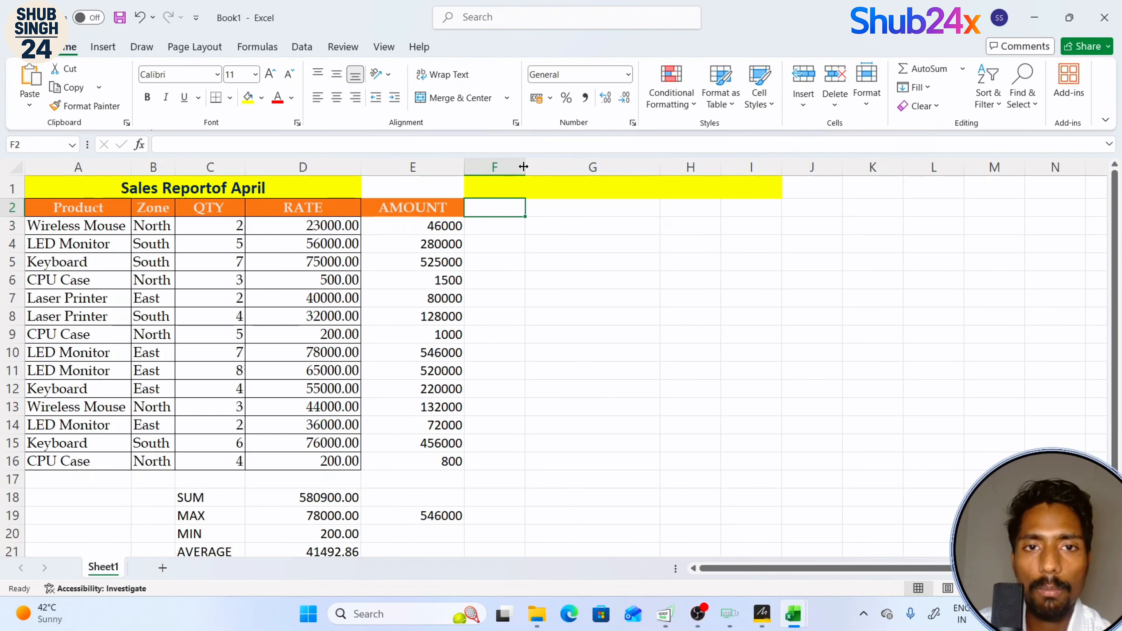
drag(523, 166, 555, 167)
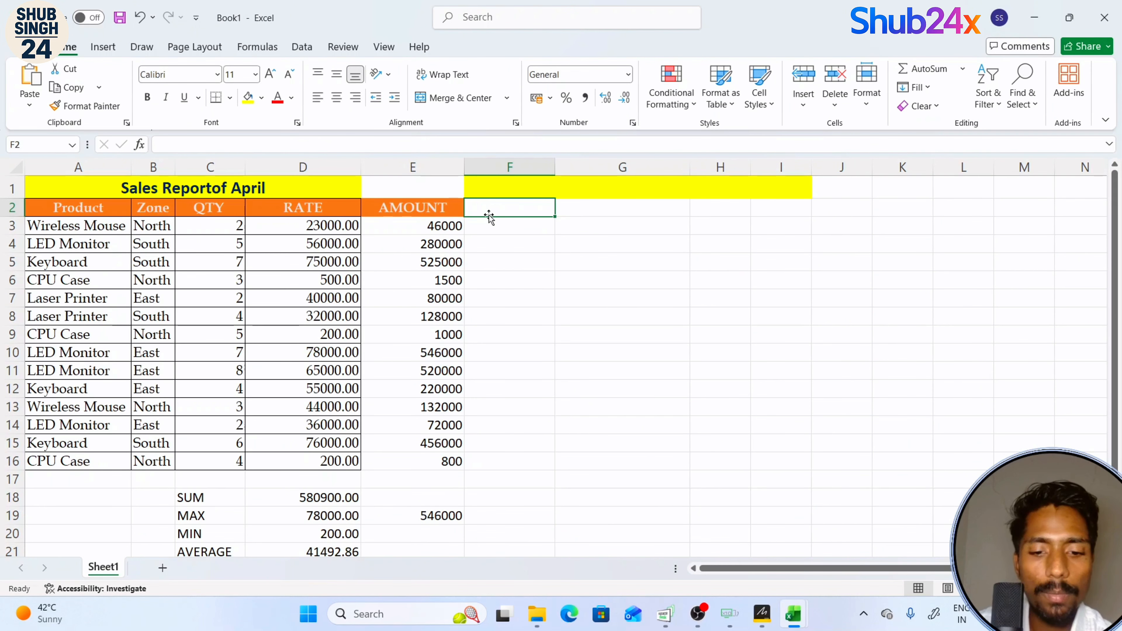
- Enter the column header DISCOUNT in cell F2
text(DISOC)
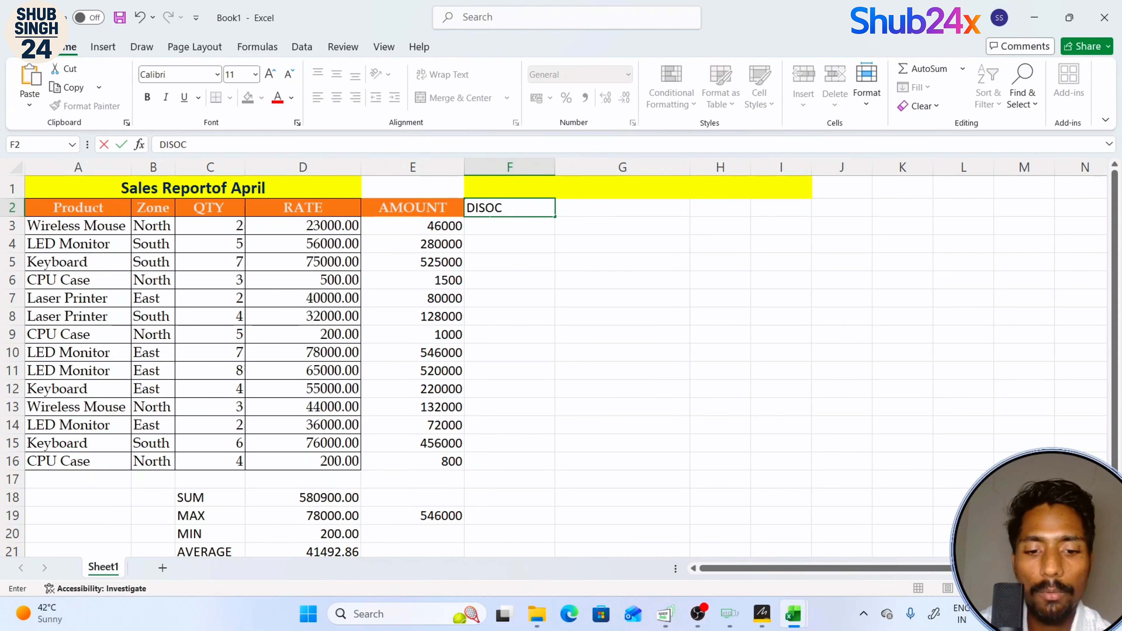
key(BackSpace)
key(BackSpace)
text(COUN)
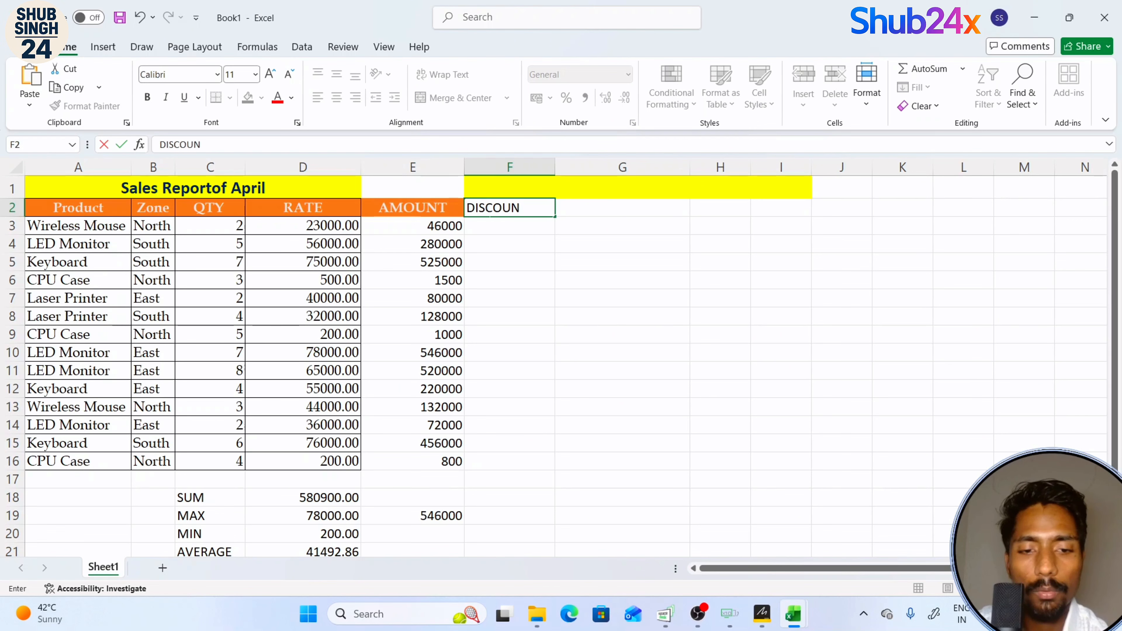
text(T)
key(Return)
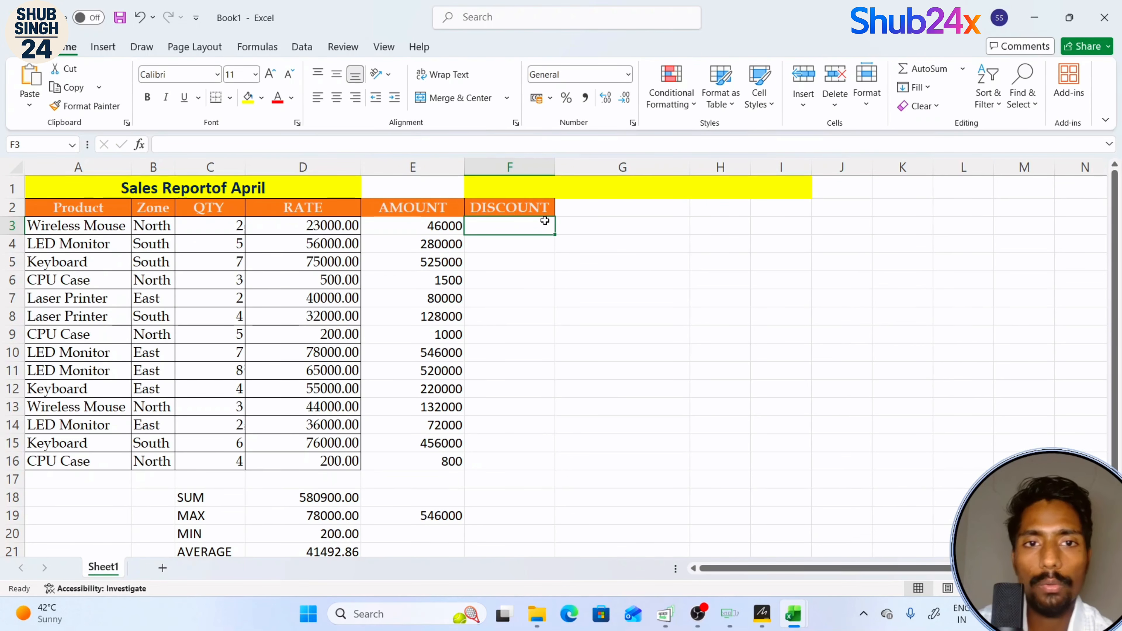
- Extend the header in cell F2 to DISCOUNT 10% and widen column F to fit it
double_click(550, 207)
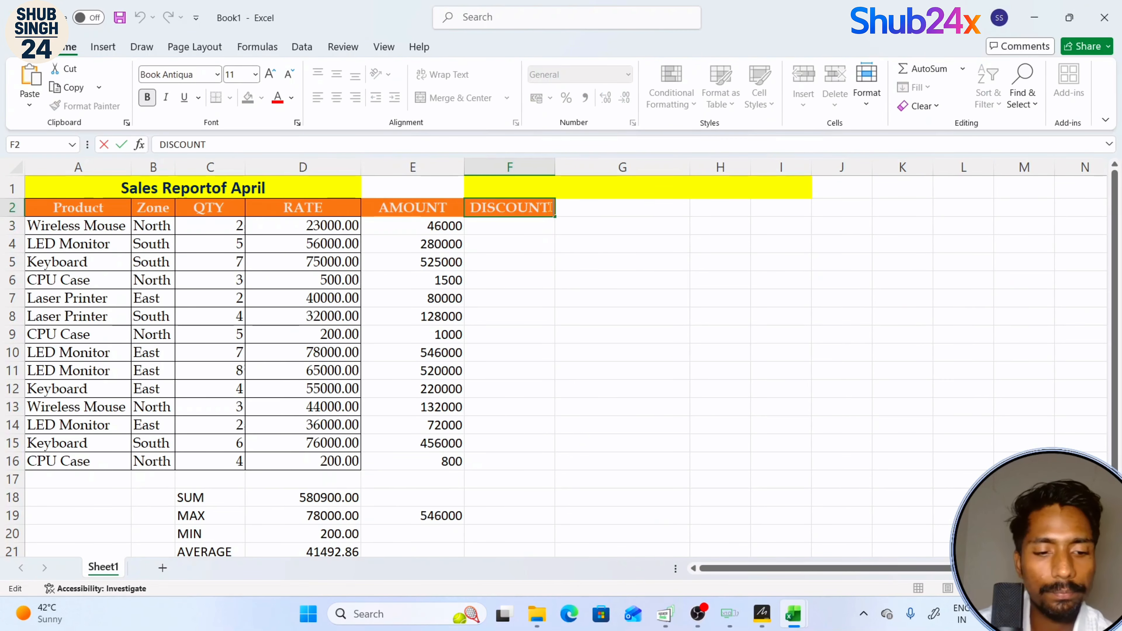
text(10)
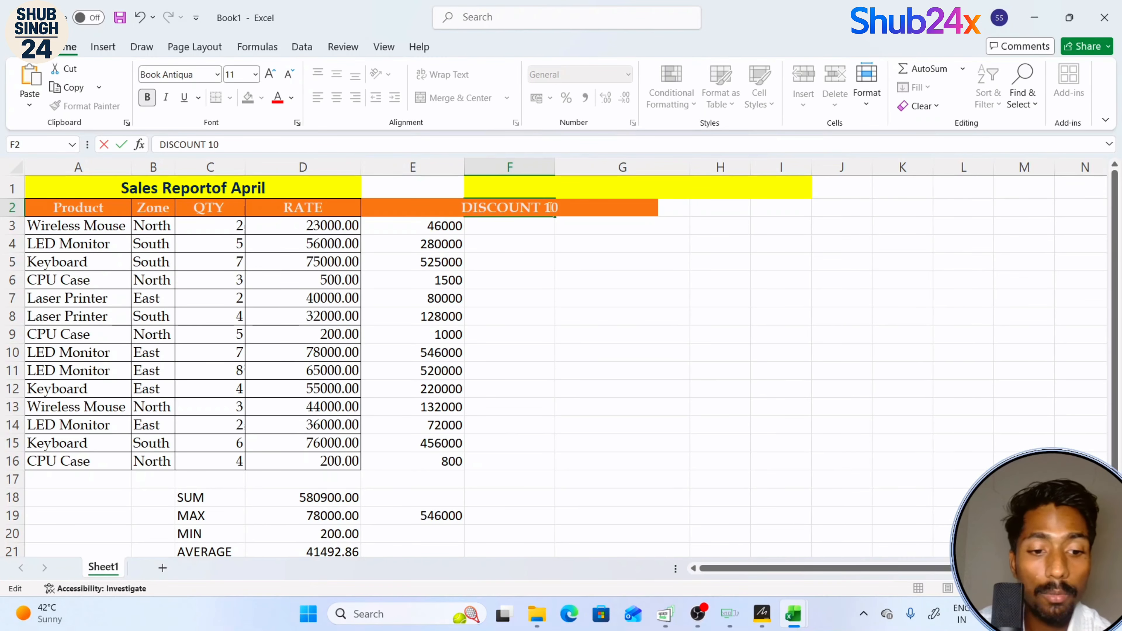
text(%)
click(487, 221)
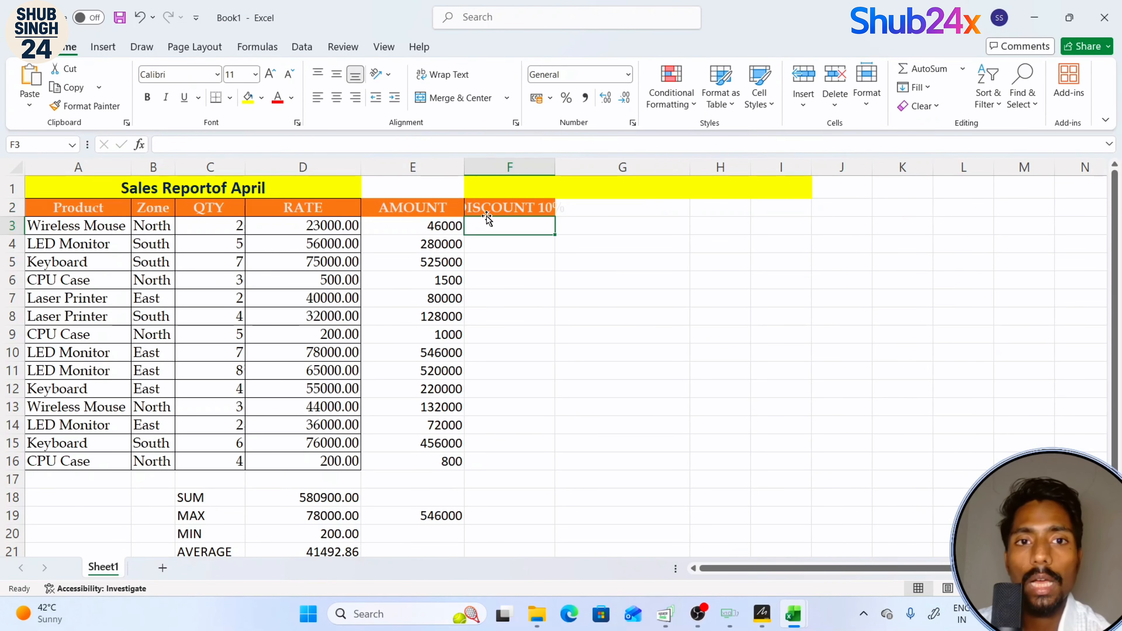
drag(555, 166, 601, 167)
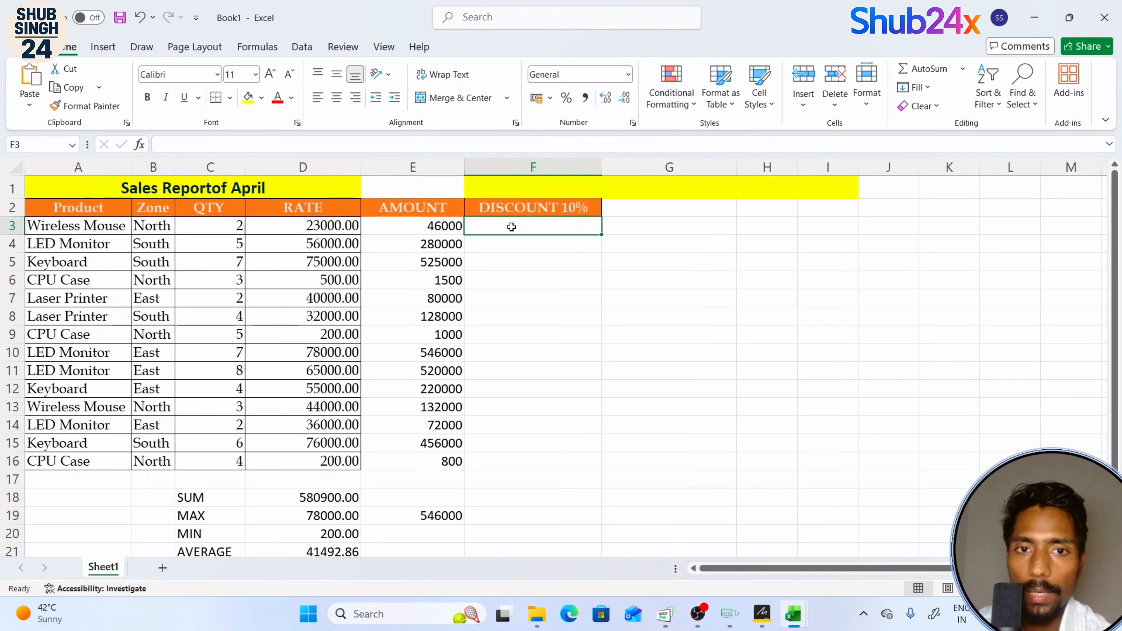
- Enter the formula =E3*10% in cell F3 and fill it down the discount column to row 16
text(=)
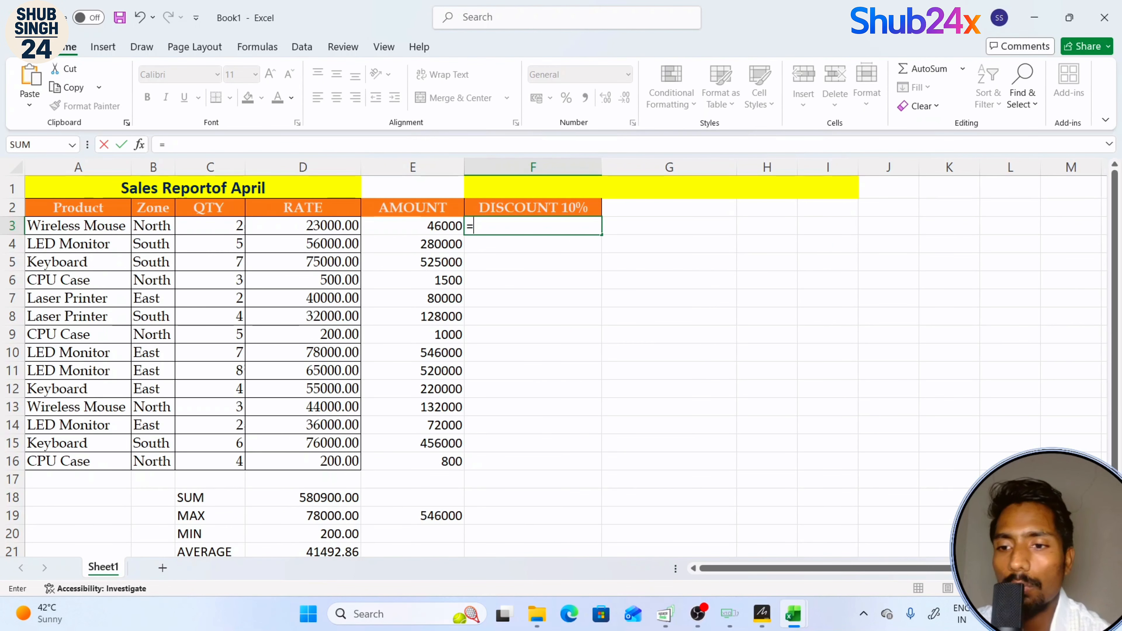
click(433, 232)
text(*)
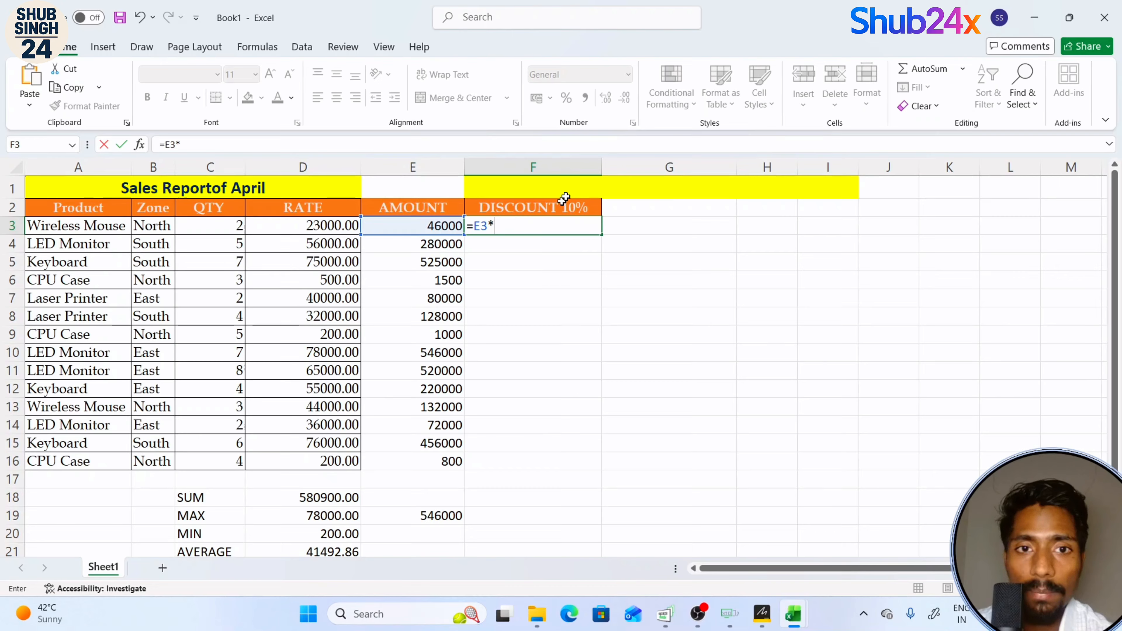
text(10)
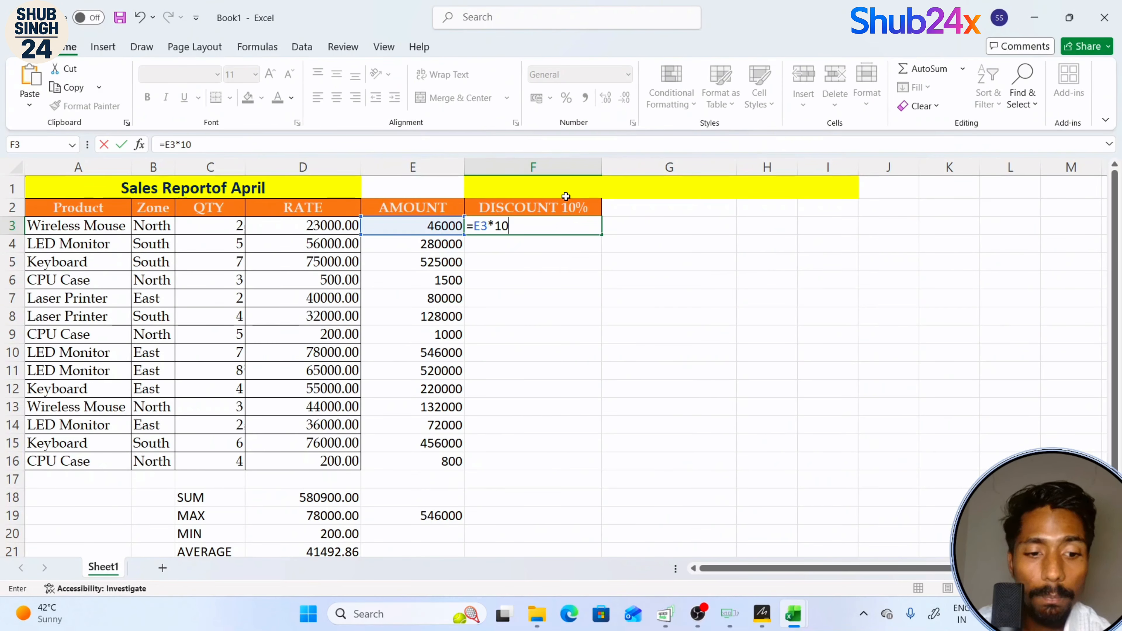
text(%)
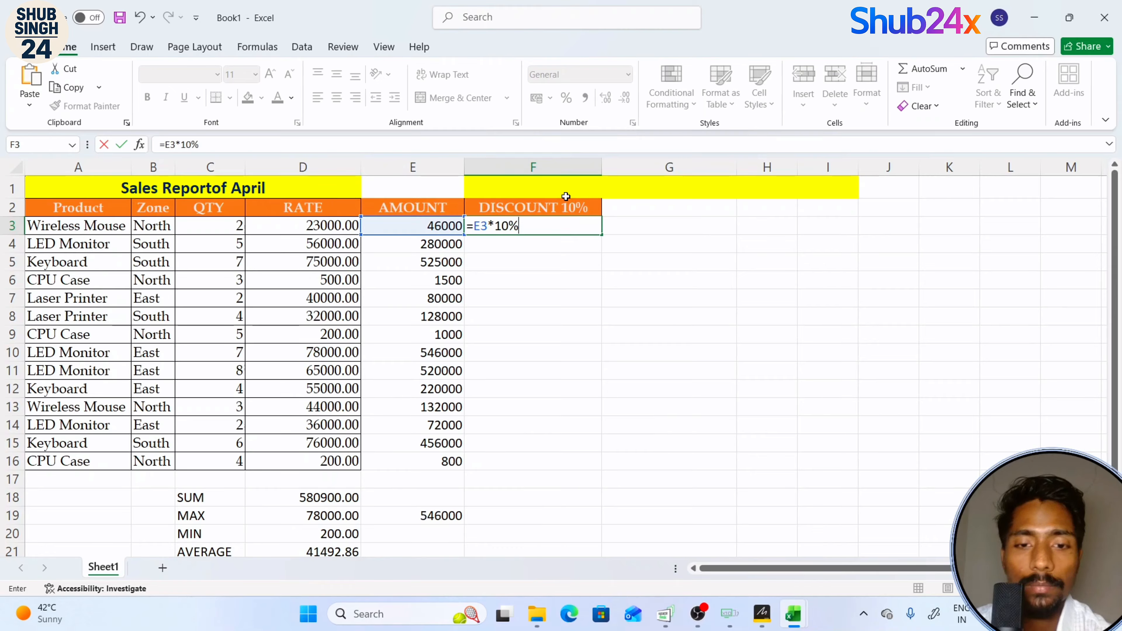
key(Return)
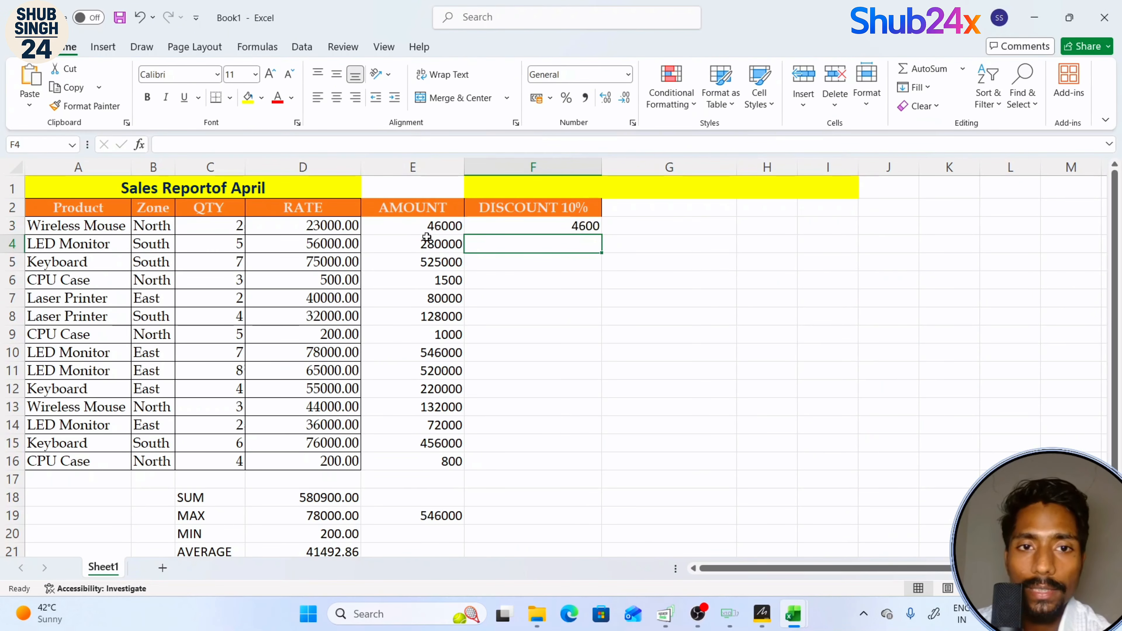
click(596, 227)
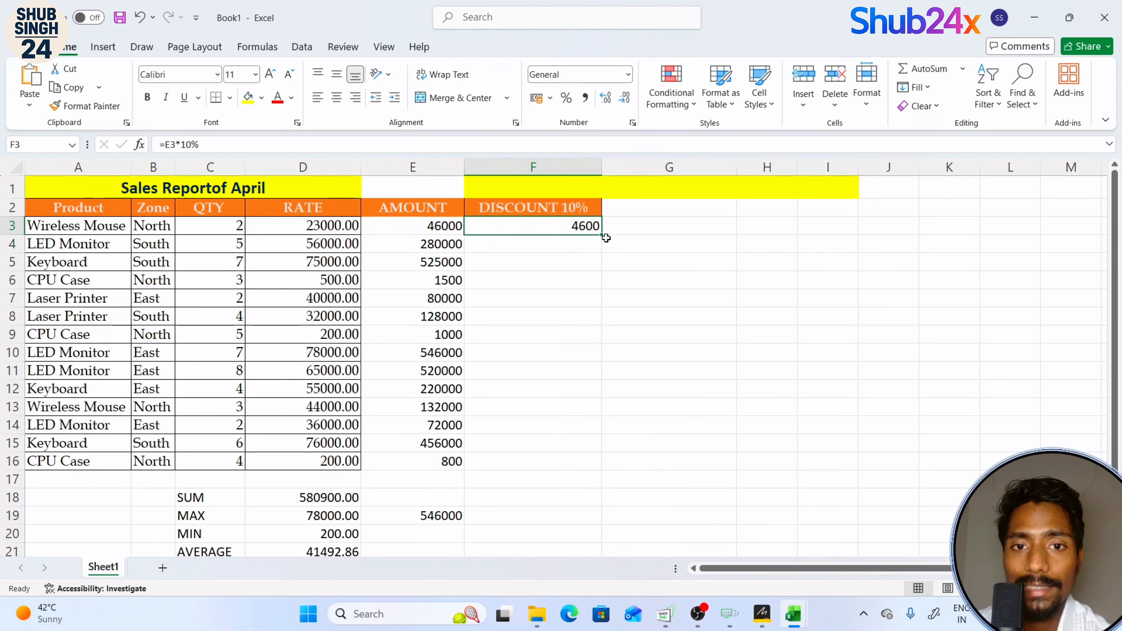
double_click(605, 238)
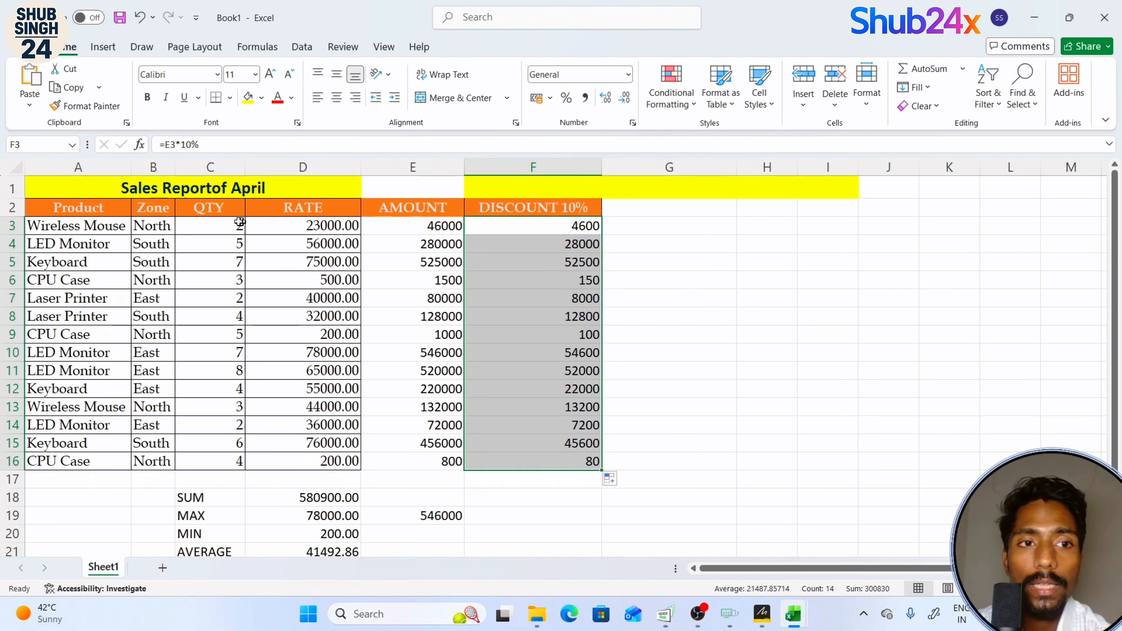
- Enter the column header FINAL AMOUNT in cell G2
click(624, 202)
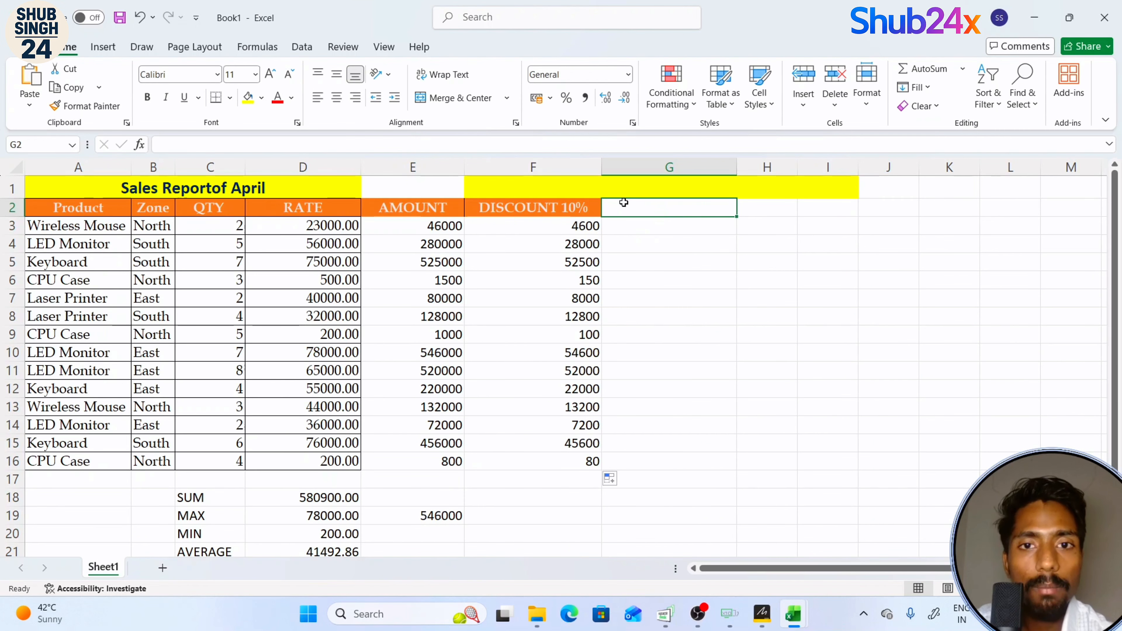
text(FIN)
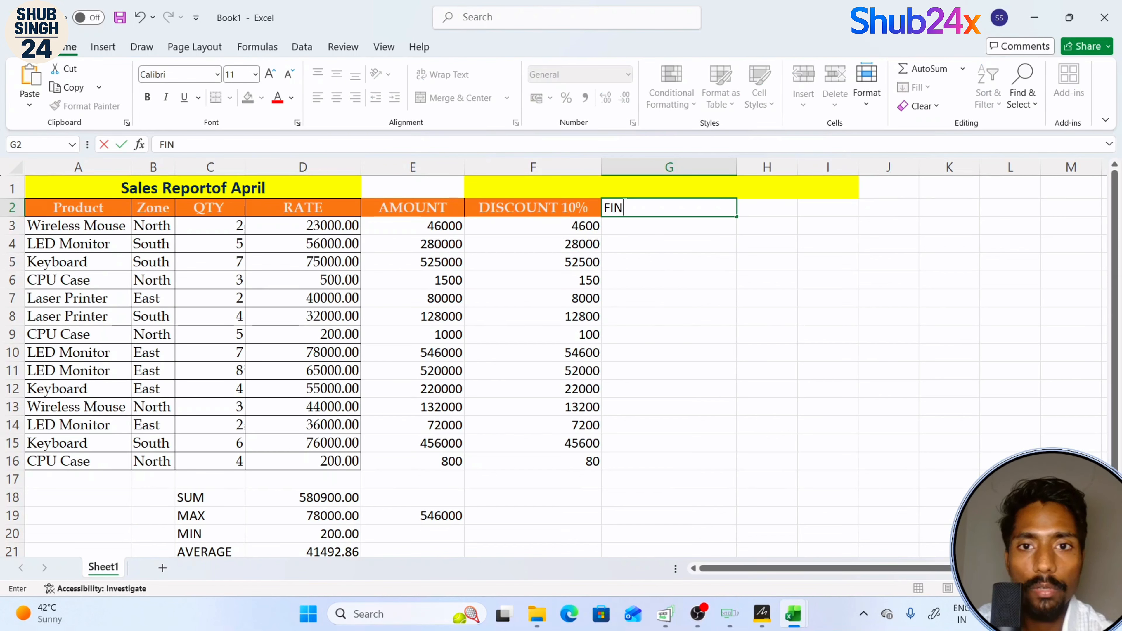
text(AL AMOUNT)
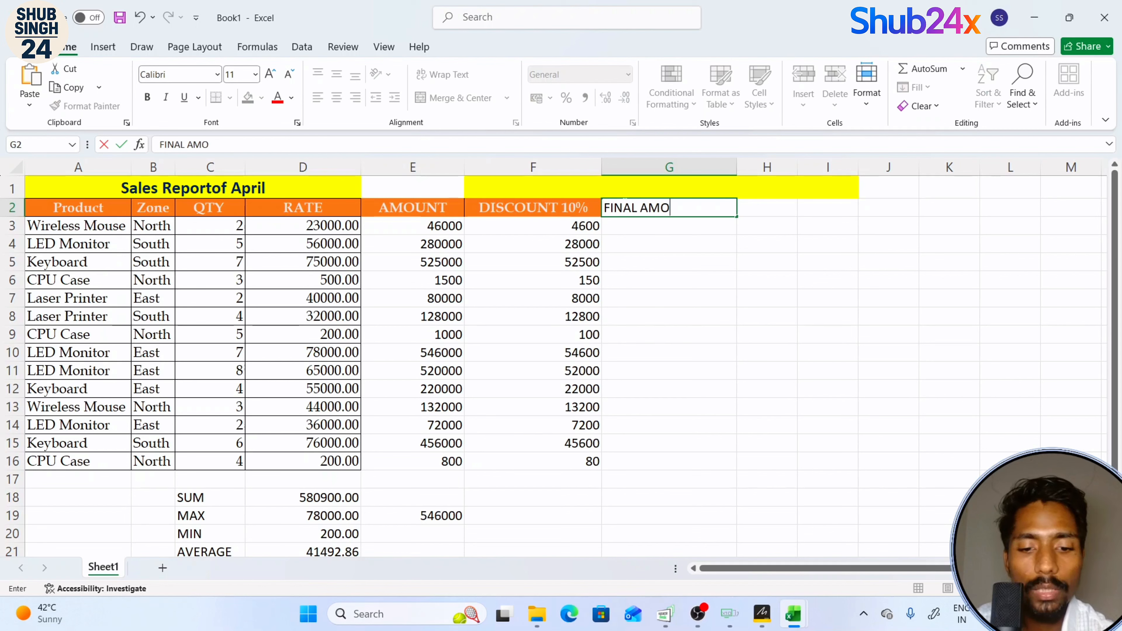
key(Return)
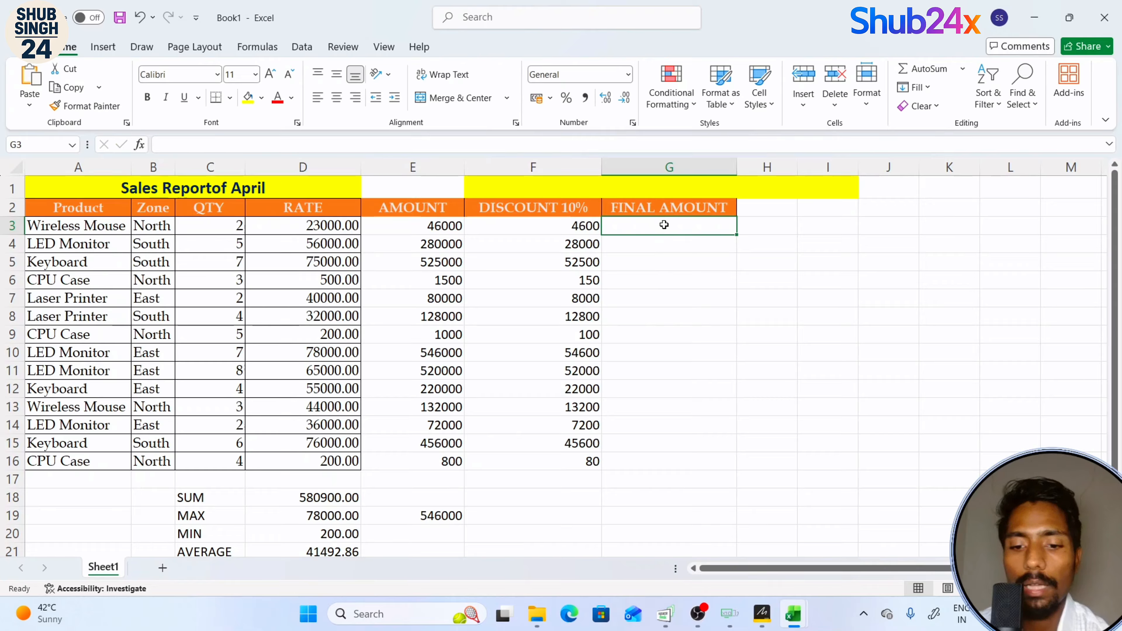
- Enter the formula =E3-F3 in cell G3 and fill it down the FINAL AMOUNT column to row 16
text(]=)
text(=)
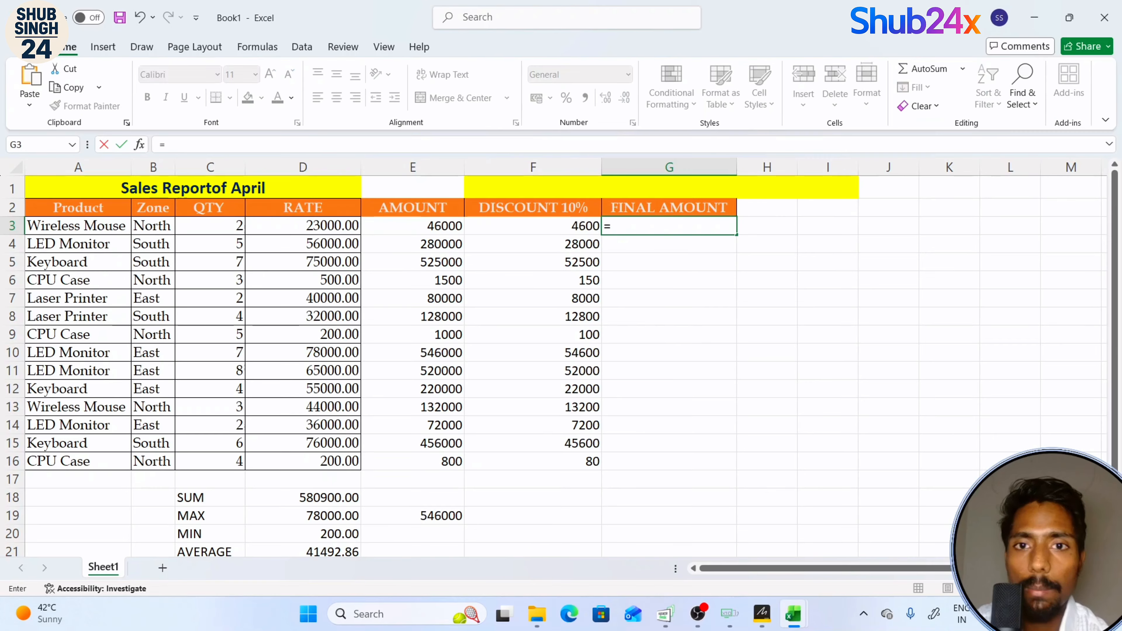
click(440, 226)
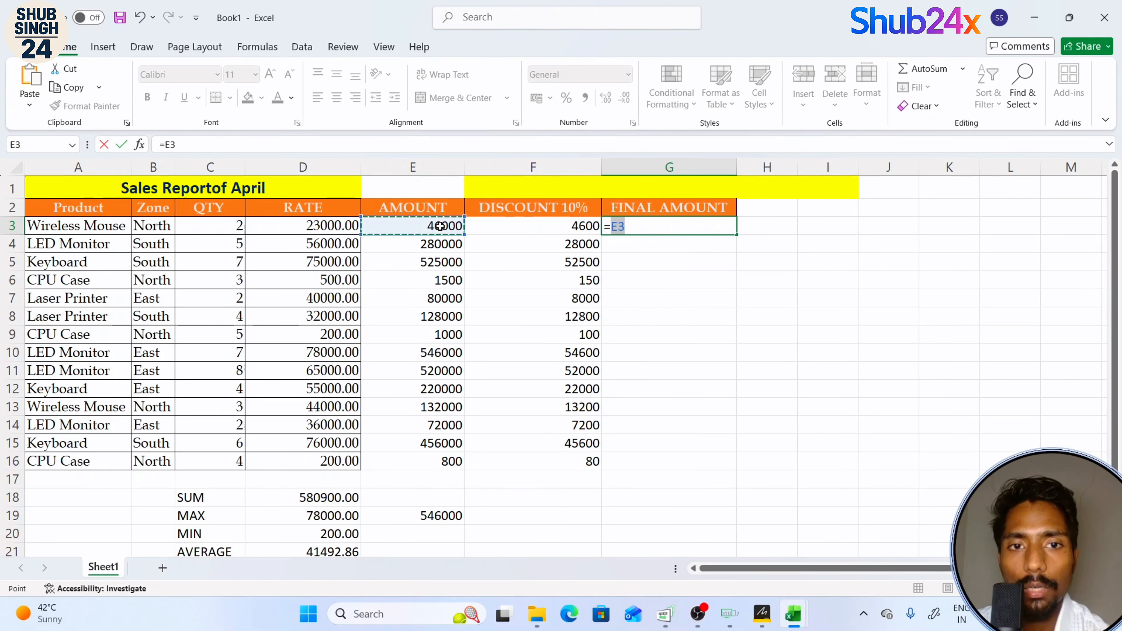
text(-)
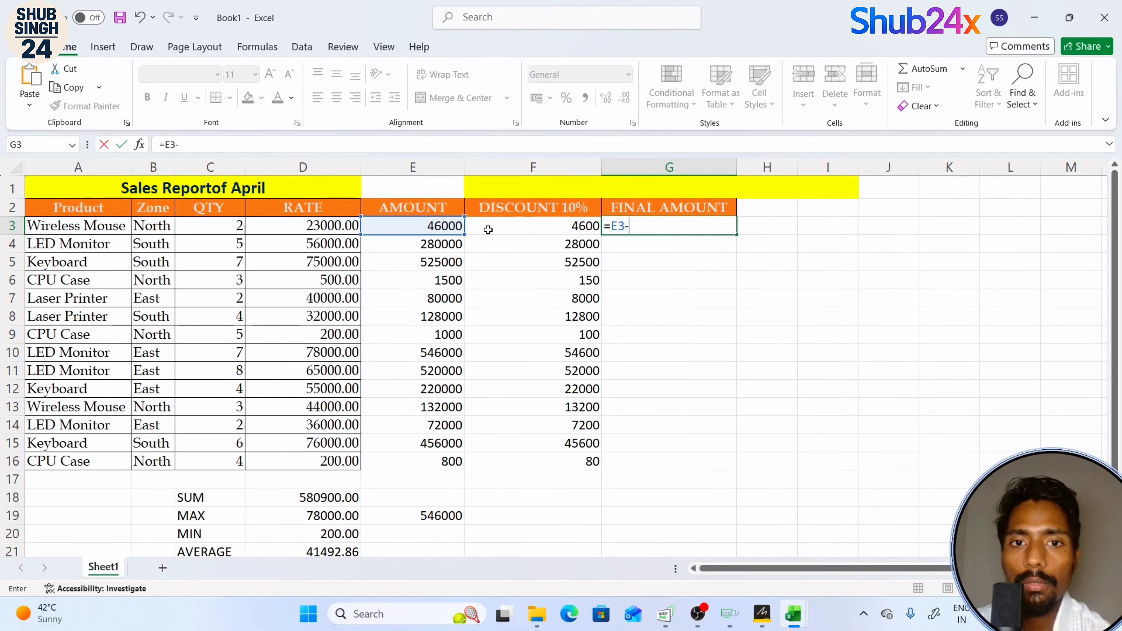
click(512, 226)
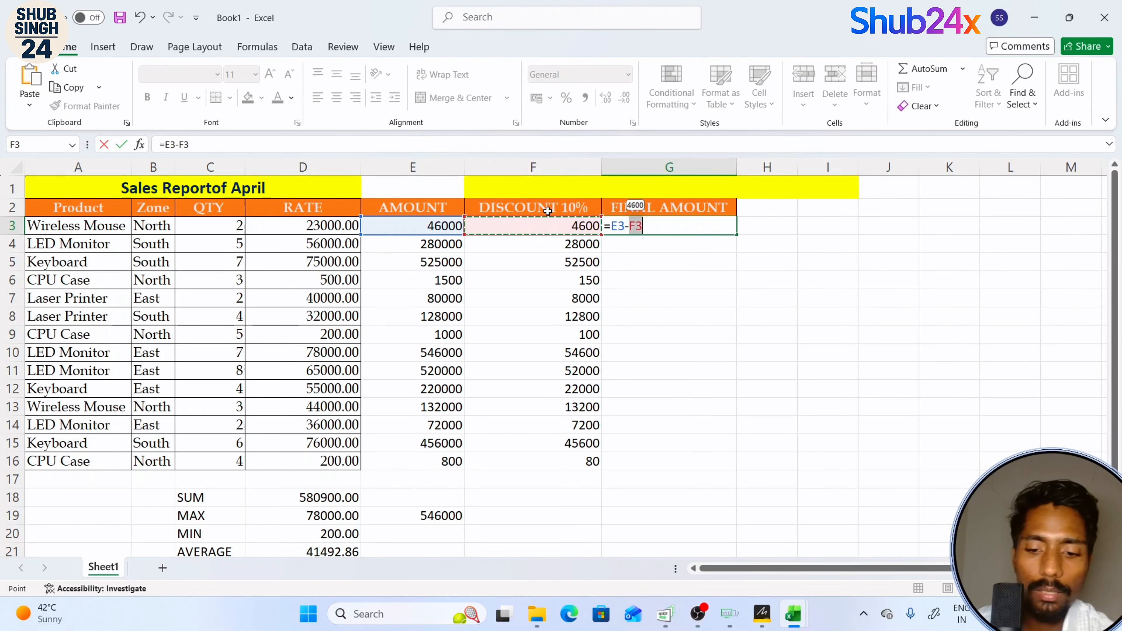
key(Return)
click(644, 225)
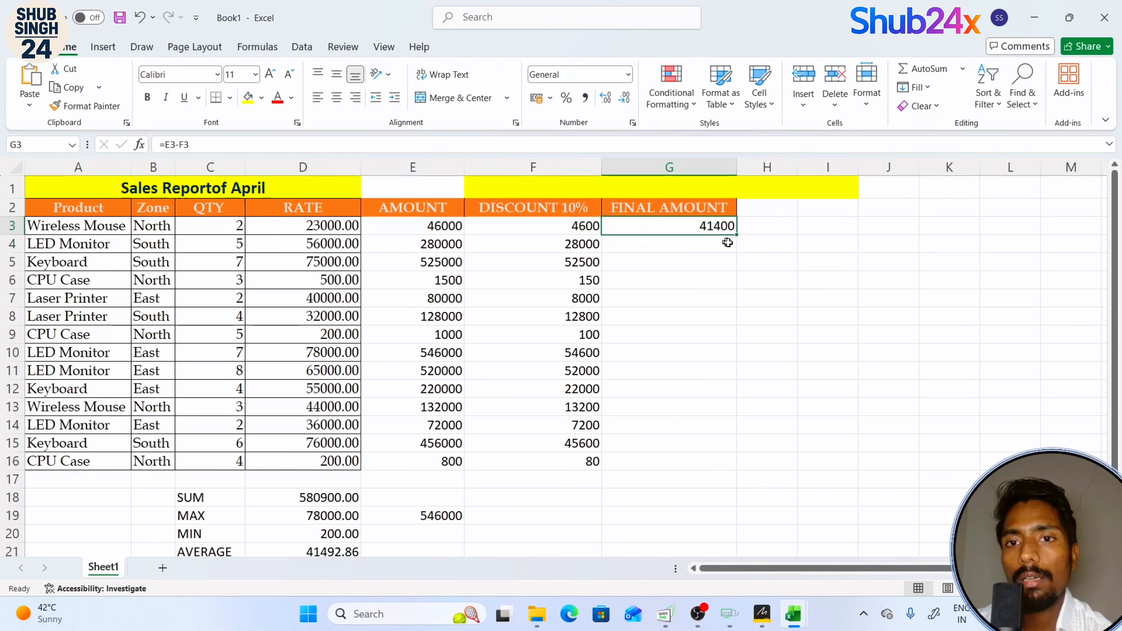
double_click(737, 236)
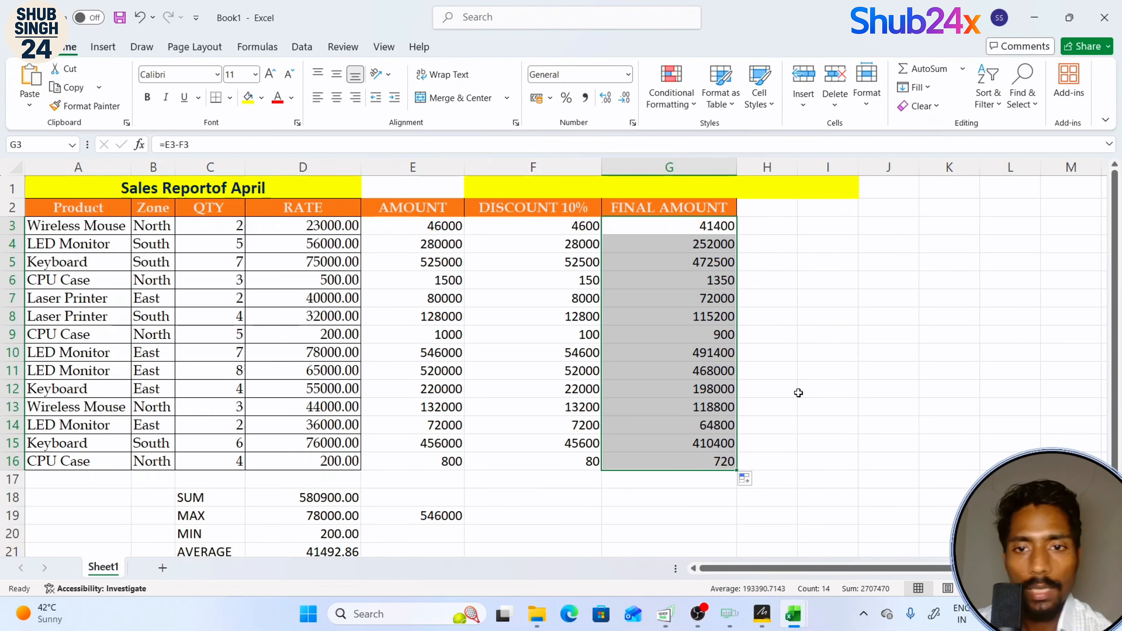
- Apply the rupee accounting number format to the AMOUNT, DISCOUNT 10% and FINAL AMOUNT values in E3:G16
click(805, 251)
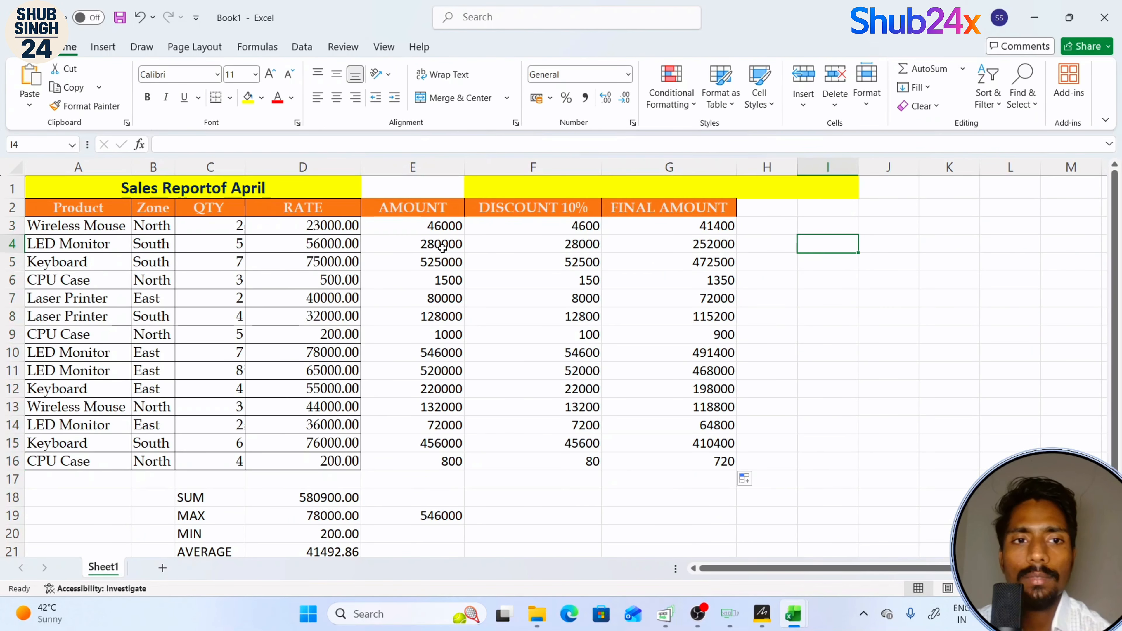
drag(401, 226, 685, 461)
click(536, 98)
click(827, 370)
- Enter the label GRAND TOTAL in cell F17 and fill the cell yellow
click(560, 482)
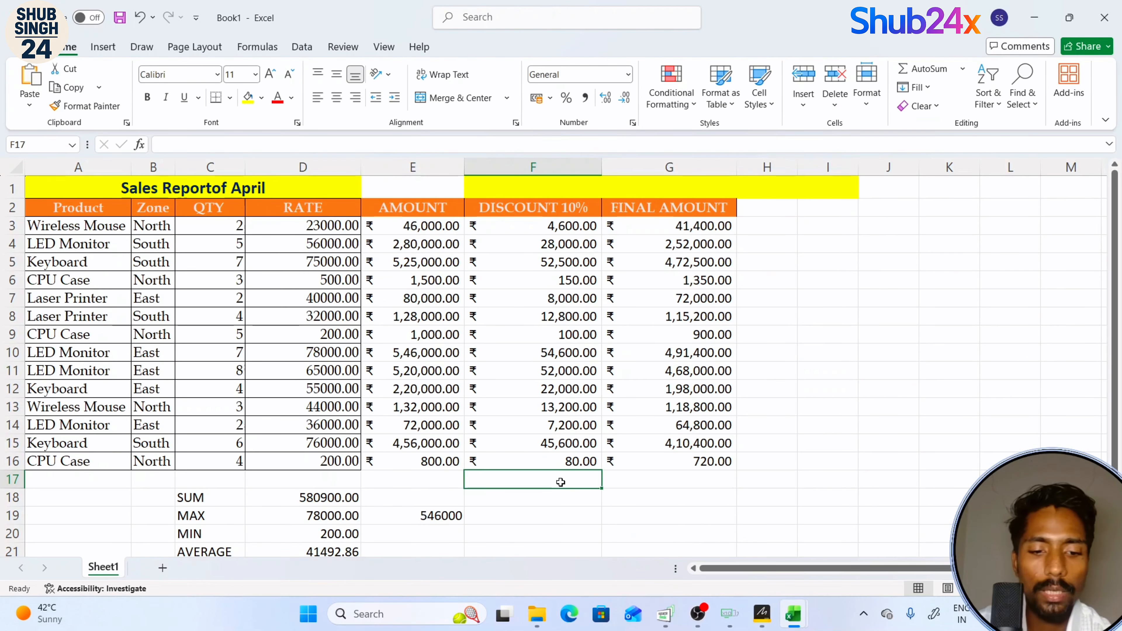
text(GRAND)
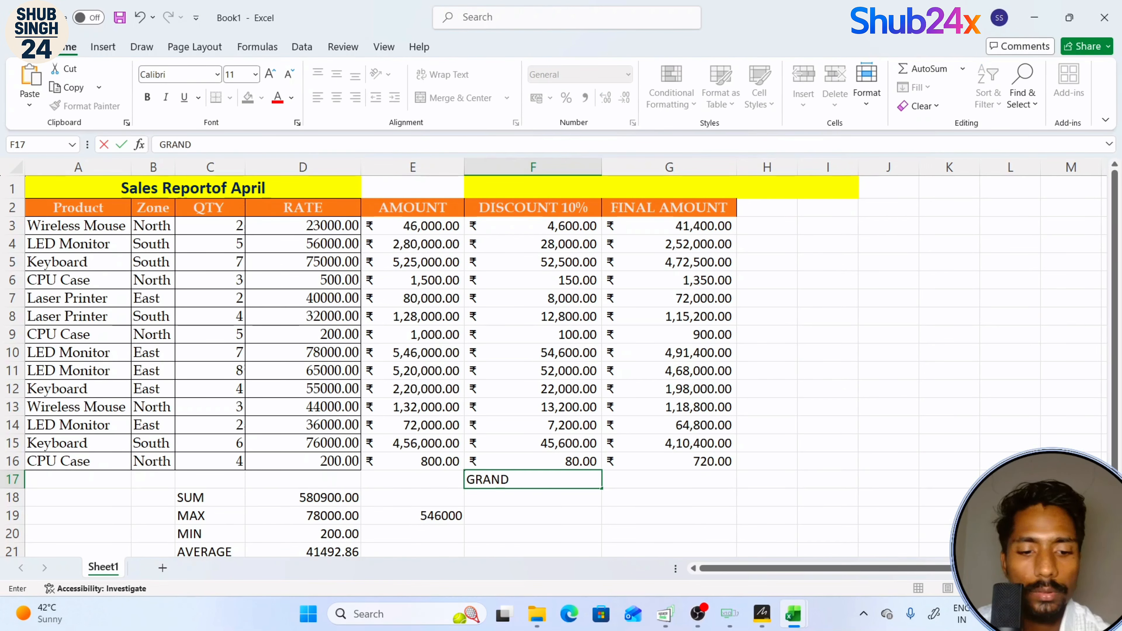
text( TO)
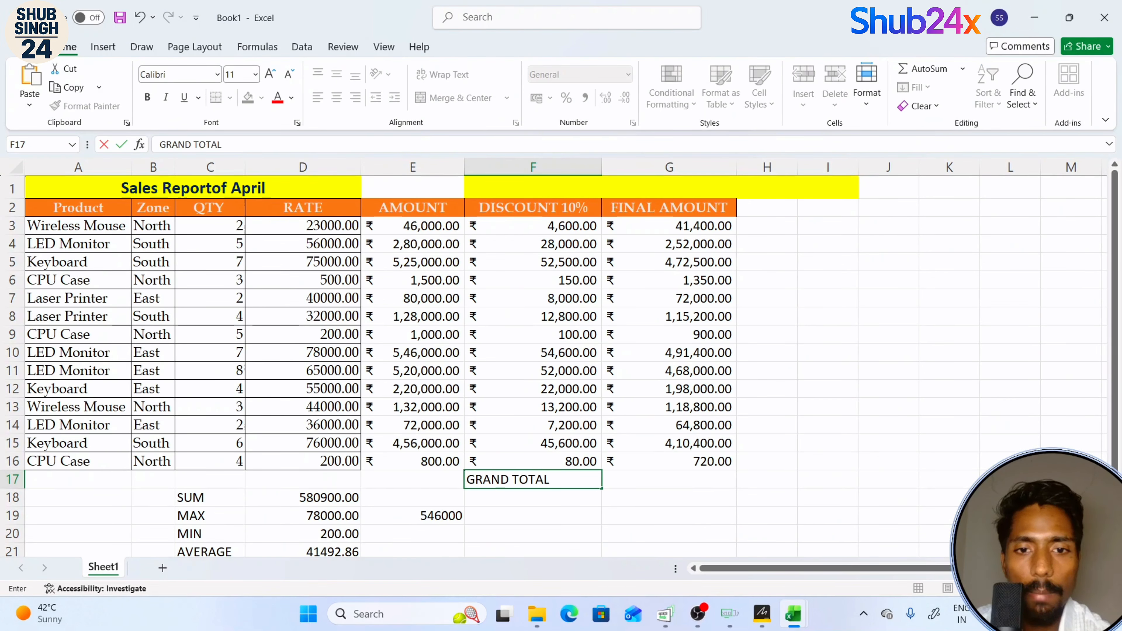
text(TAL)
click(696, 475)
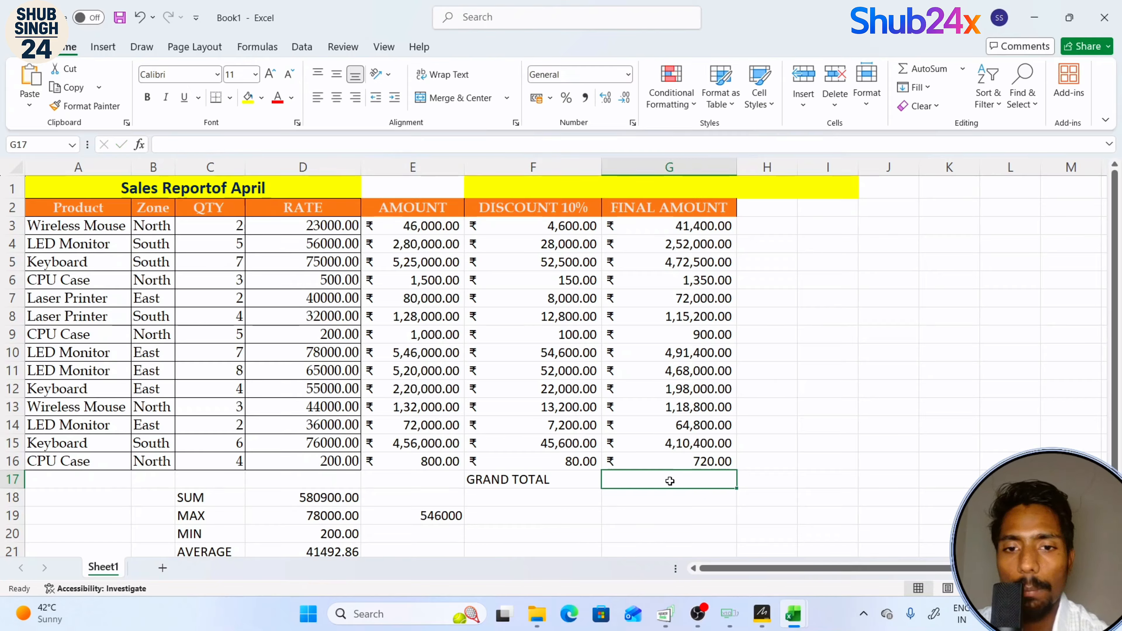
click(565, 479)
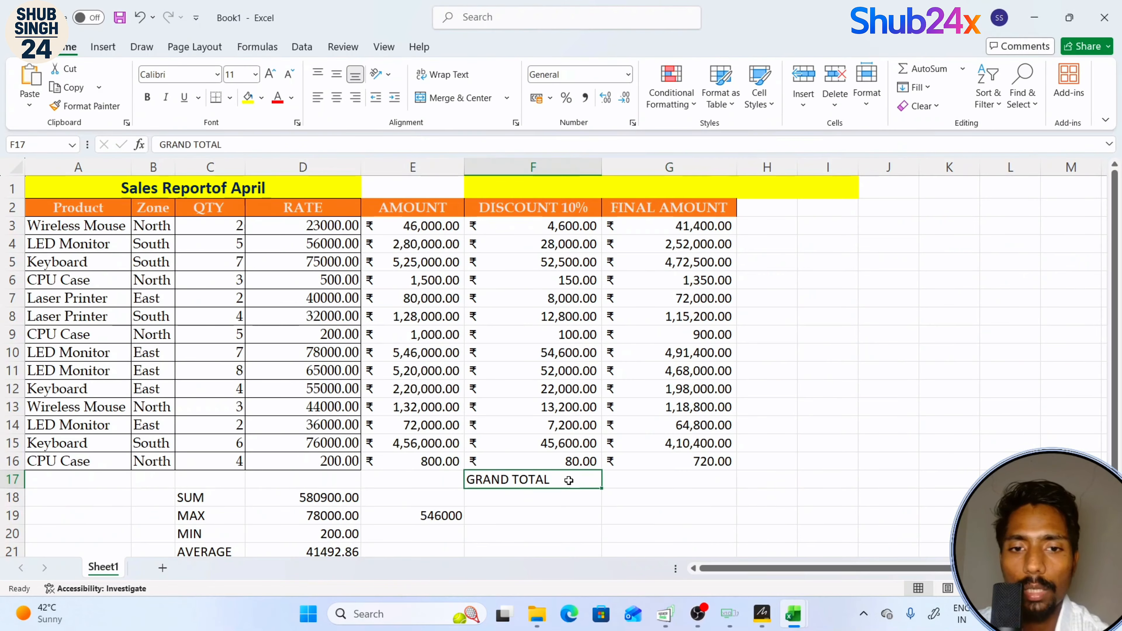
click(248, 98)
- Enter the formula =SUM(G3:G17) in cell G17 next to the GRAND TOTAL label
click(667, 477)
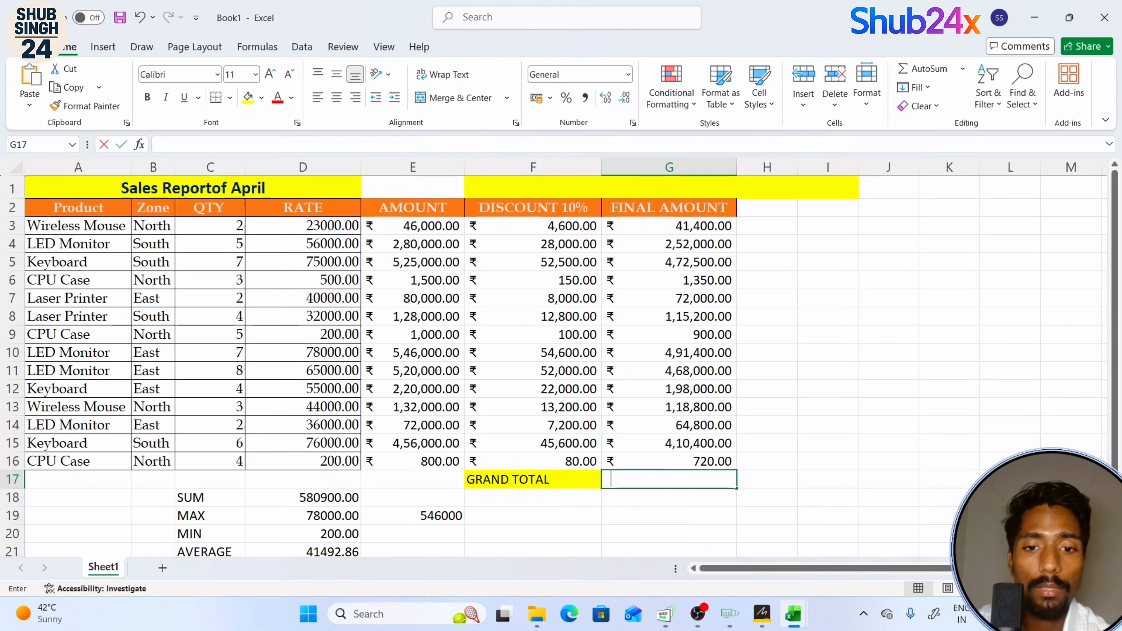
text(=SUM)
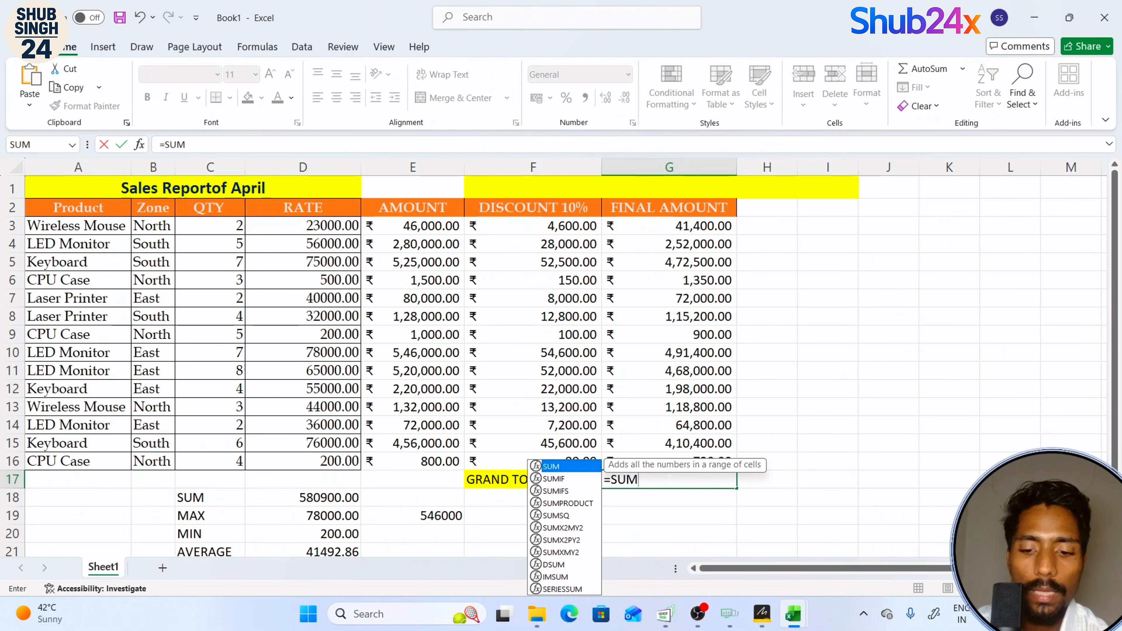
text(()
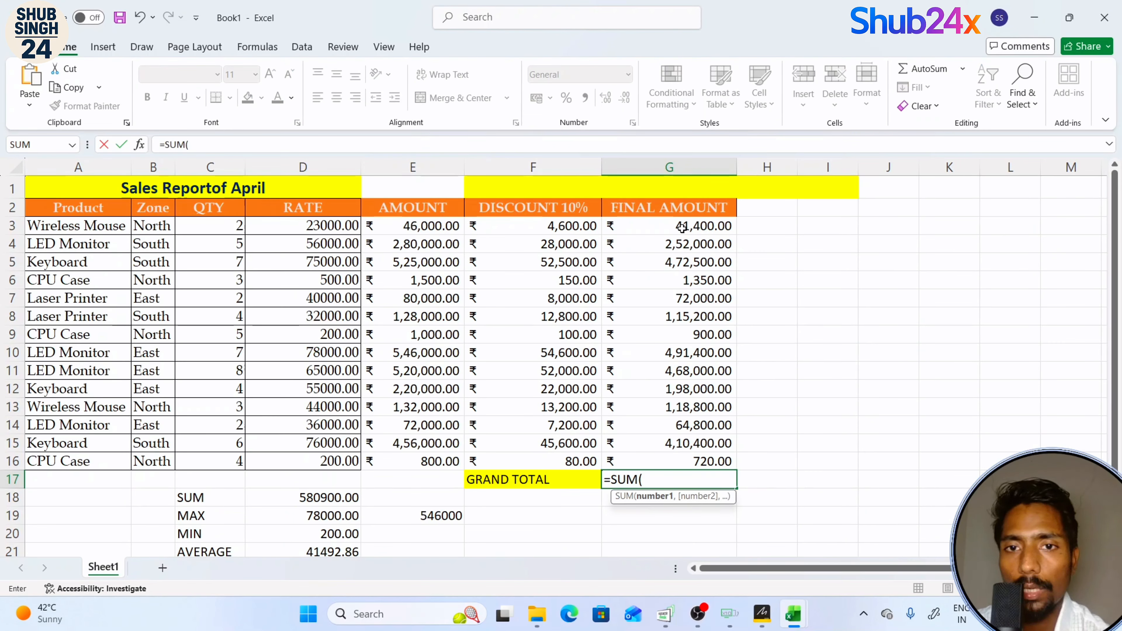
drag(680, 227, 698, 335)
drag(699, 466, 699, 473)
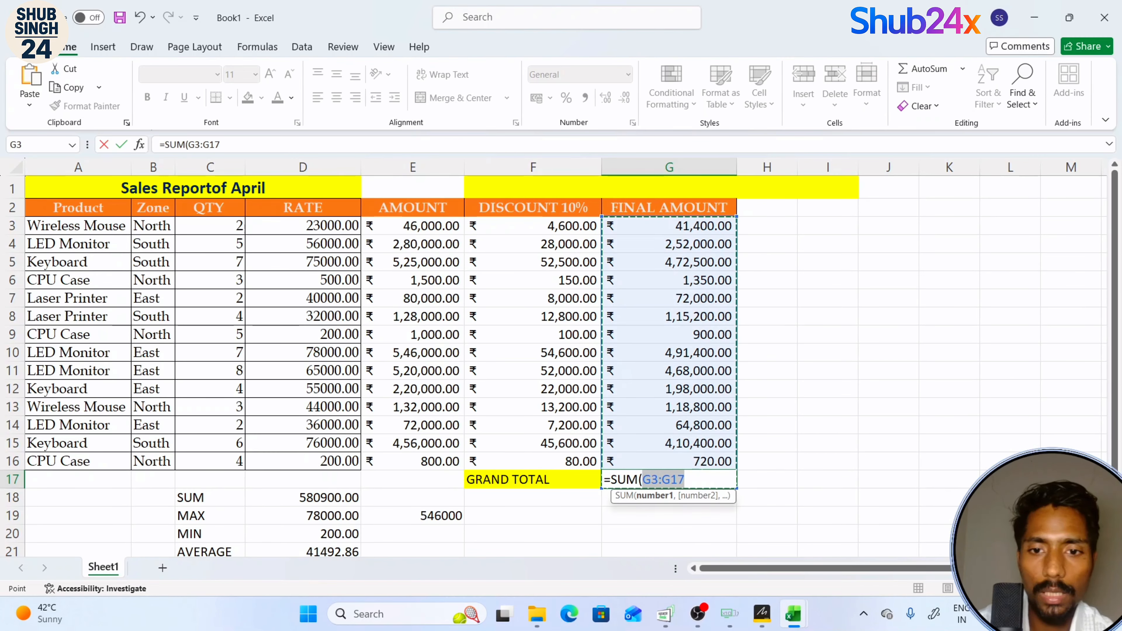
text())
key(Return)
click(631, 366)
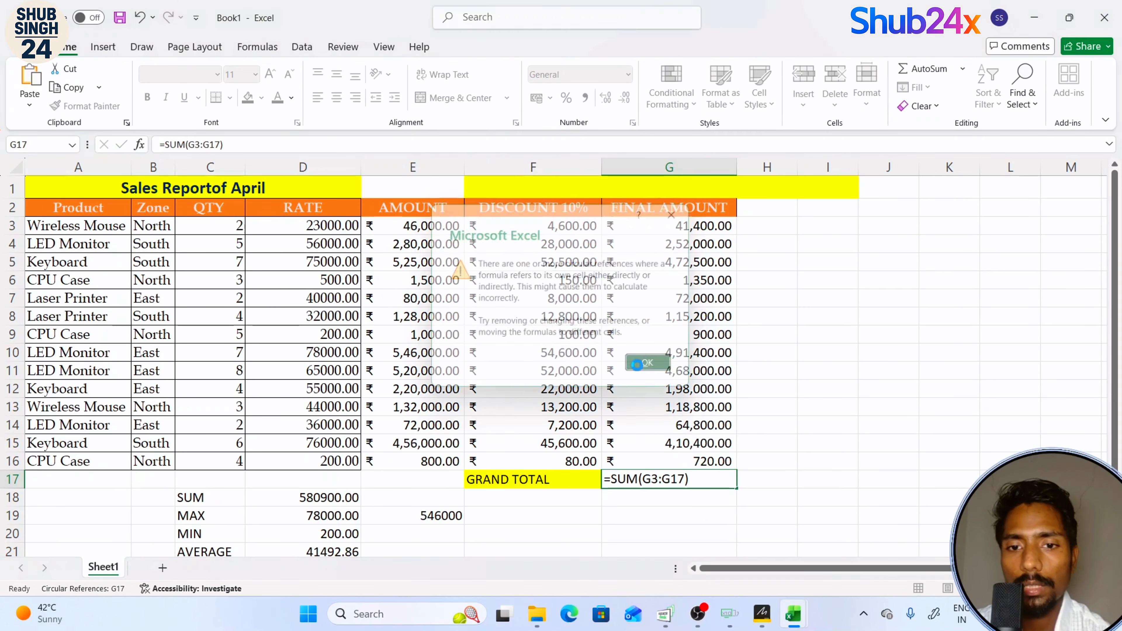
- Correct the grand total formula in cell G17 so that it sums only G3:G16
key(F2)
key(BackSpace)
key(BackSpace)
key(BackSpace)
drag(667, 226, 664, 454)
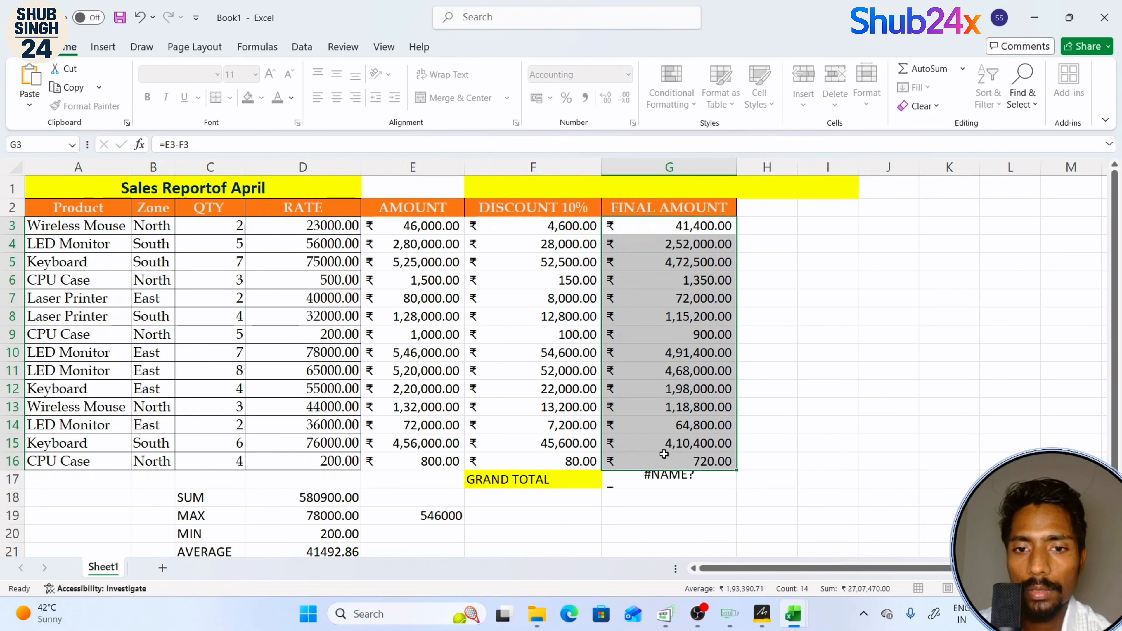
click(685, 483)
key(F2)
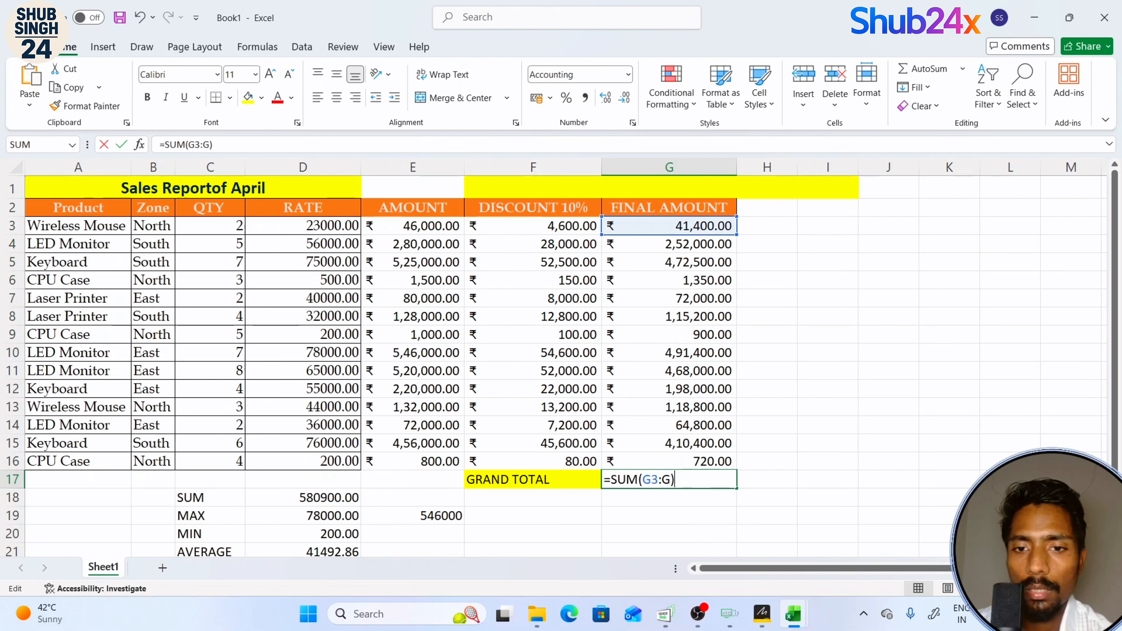
key(BackSpace)
key(BackSpace)
key(BackSpace)
key(BackSpace)
key(BackSpace)
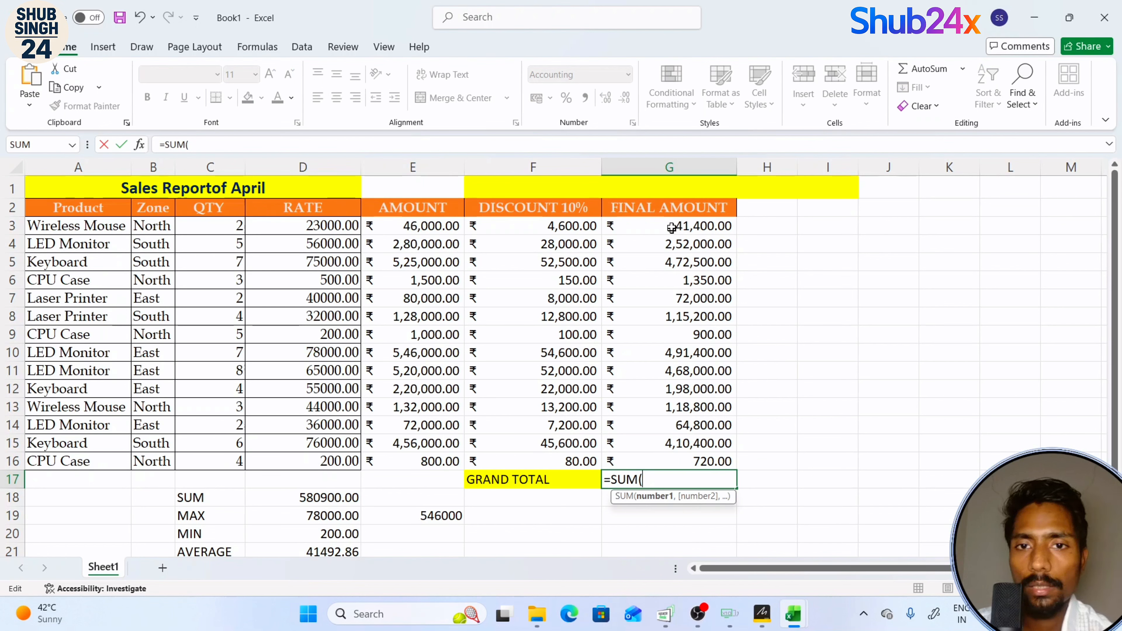
drag(672, 226, 669, 466)
key(Return)
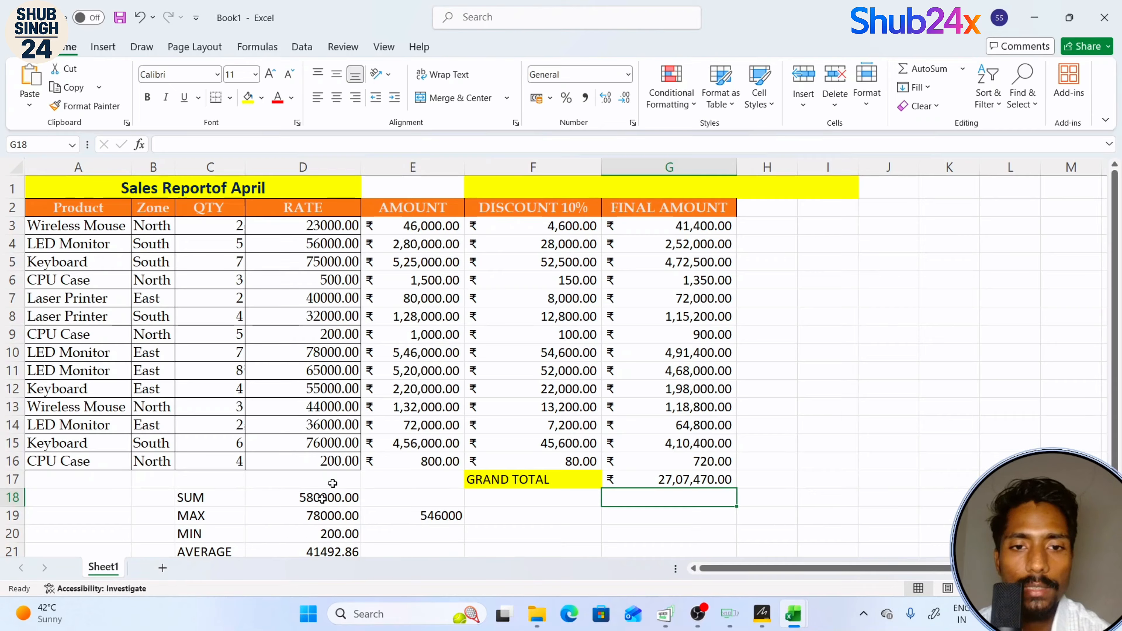
- Review the formulas behind the first AMOUNT and DISCOUNT 10% values in cells E3 and F3
double_click(398, 228)
key(Escape)
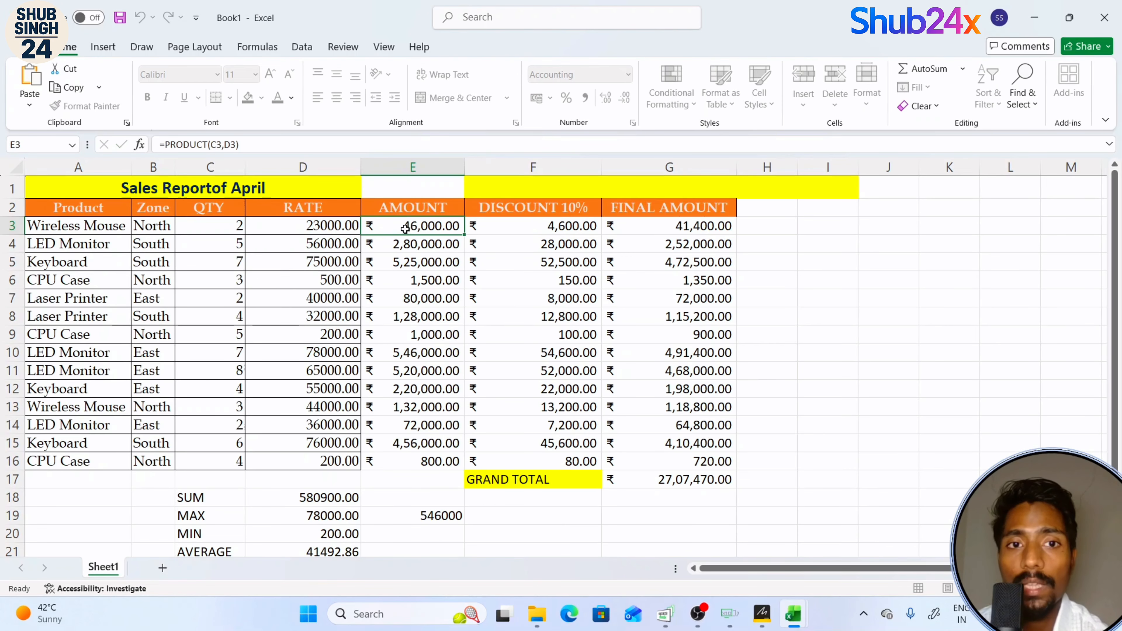
click(529, 224)
double_click(527, 222)
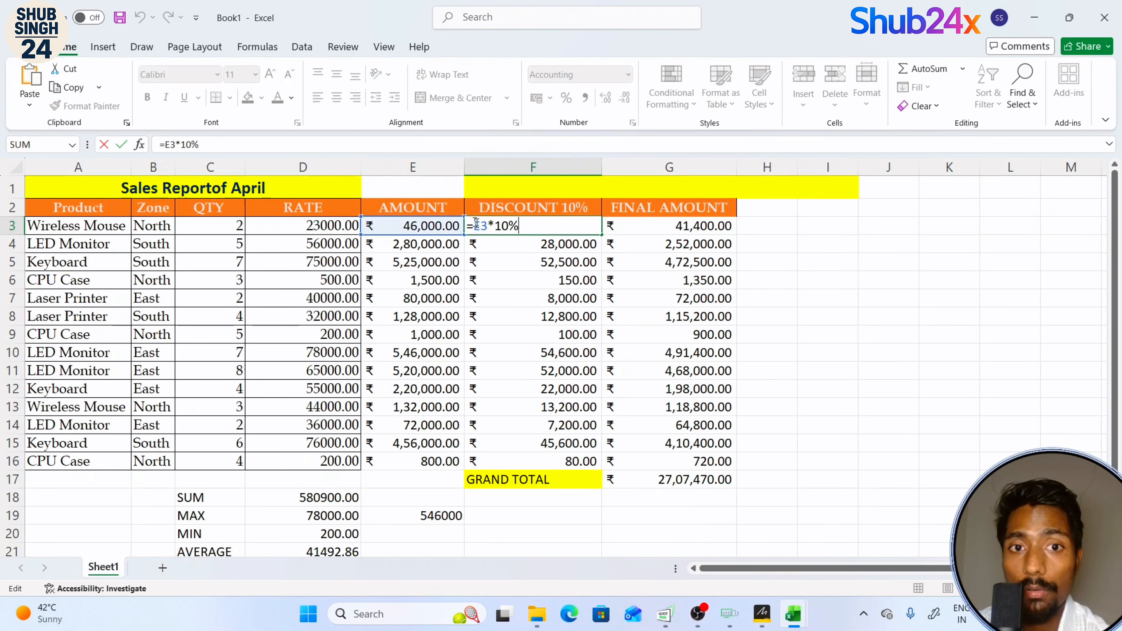
key(Escape)
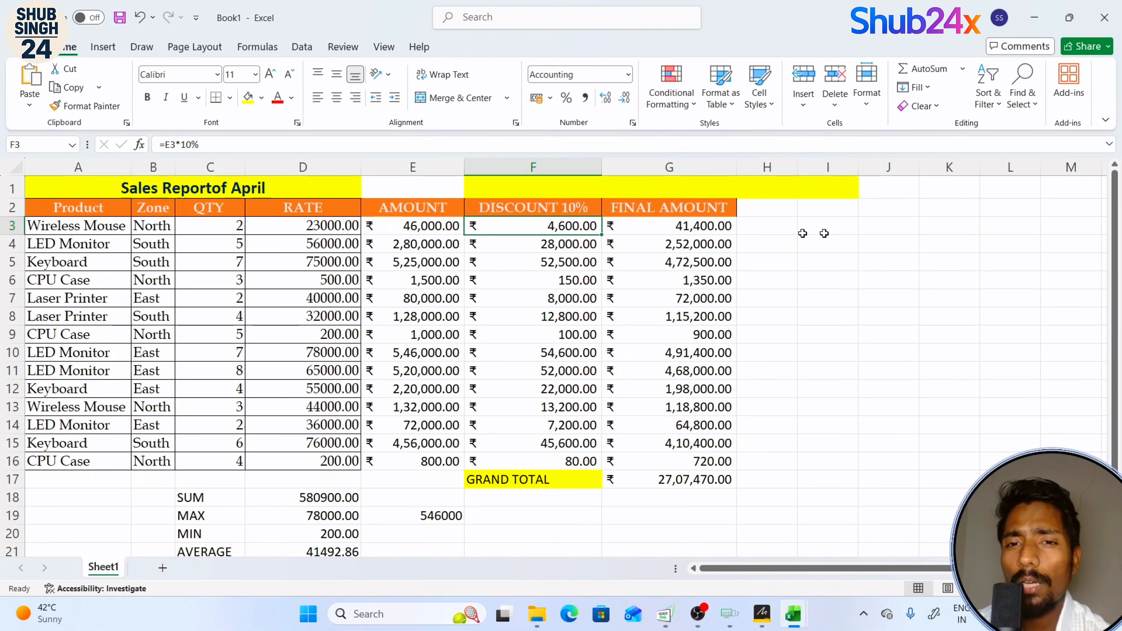
- Enter the sample values 500 in cell J4 and 400 in cell J3
click(873, 243)
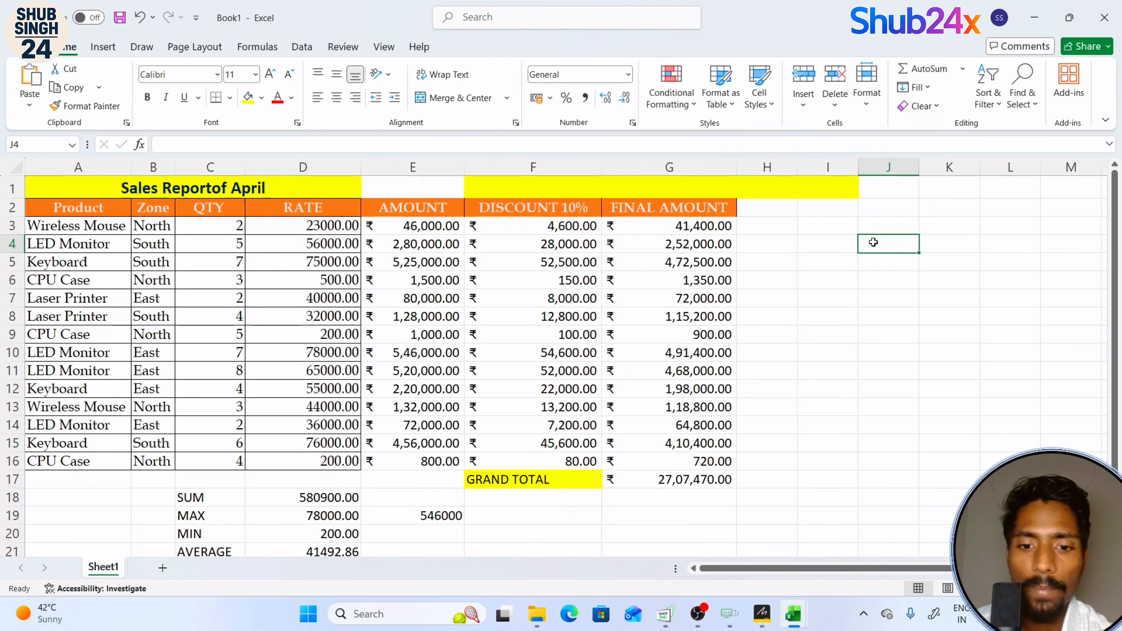
text(500)
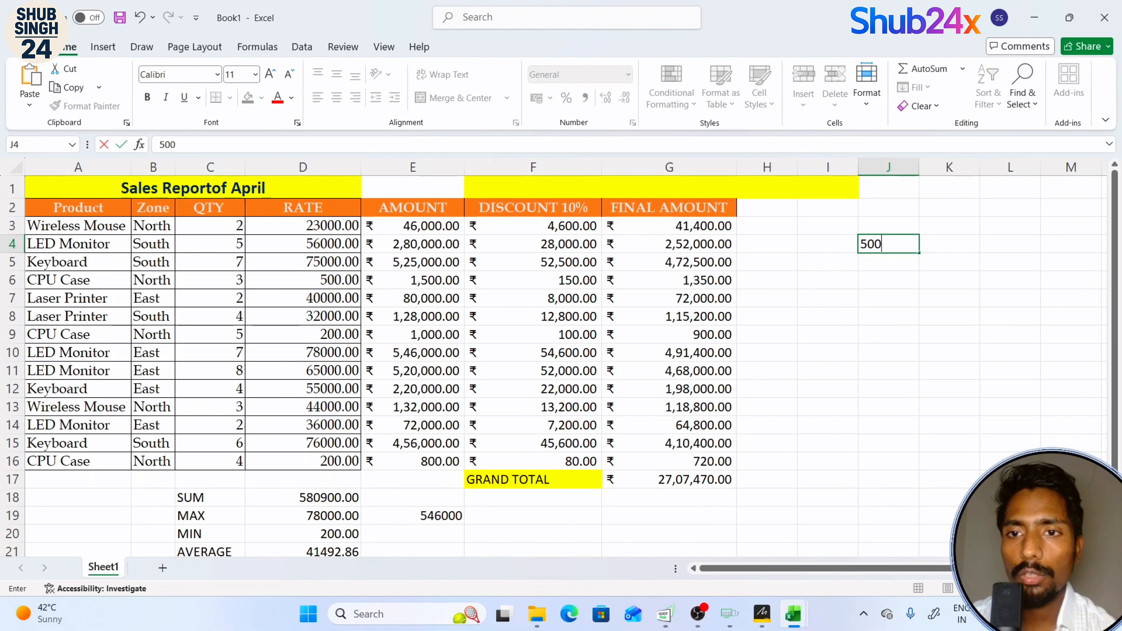
key(Return)
click(871, 221)
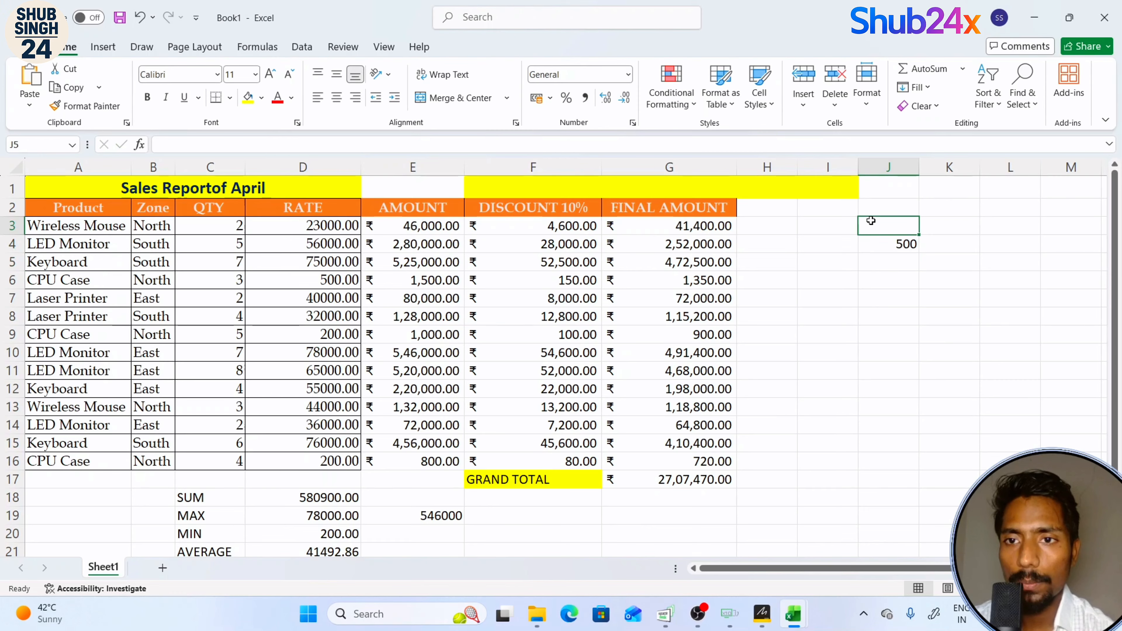
text(400)
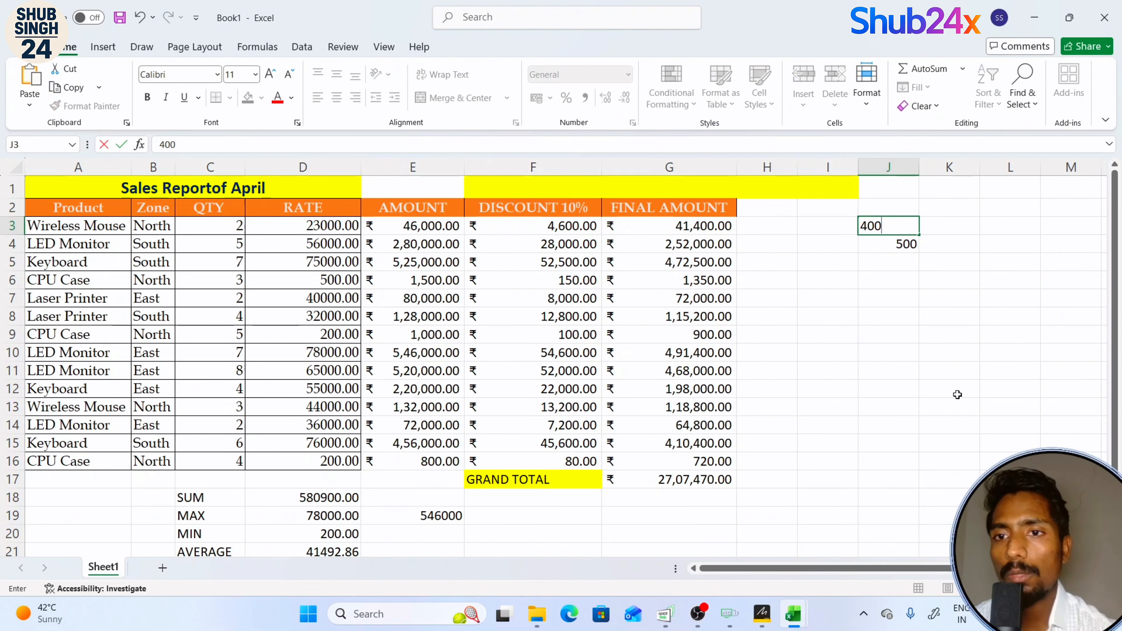
click(925, 318)
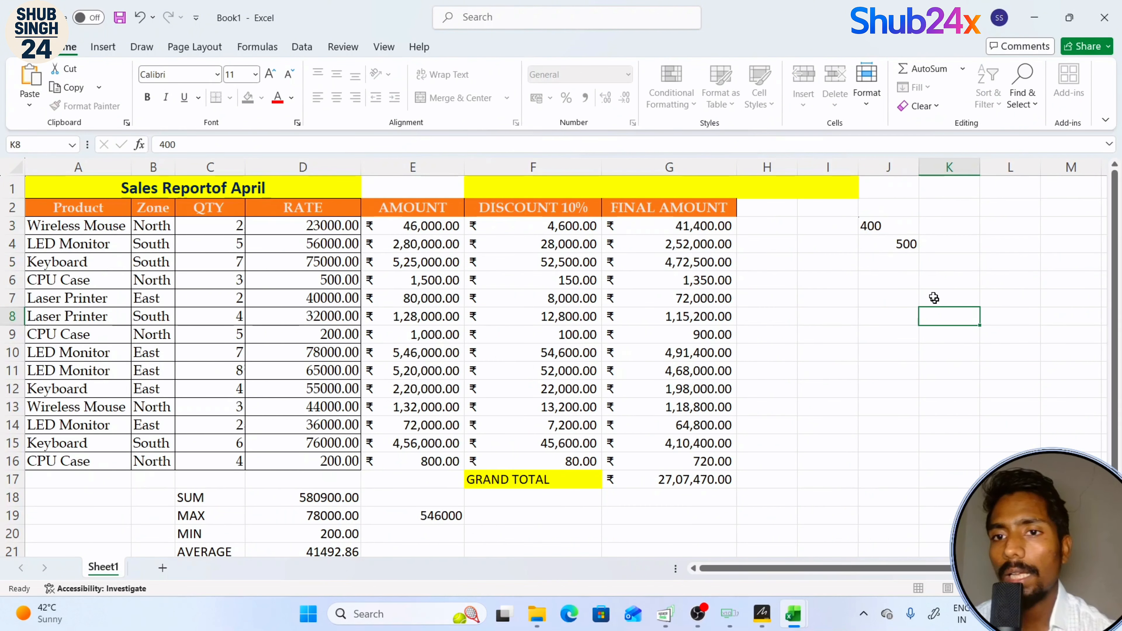
- Widen column J and enter the percentage formula =J3/J4*100 in cell J6
click(901, 284)
drag(919, 167, 990, 170)
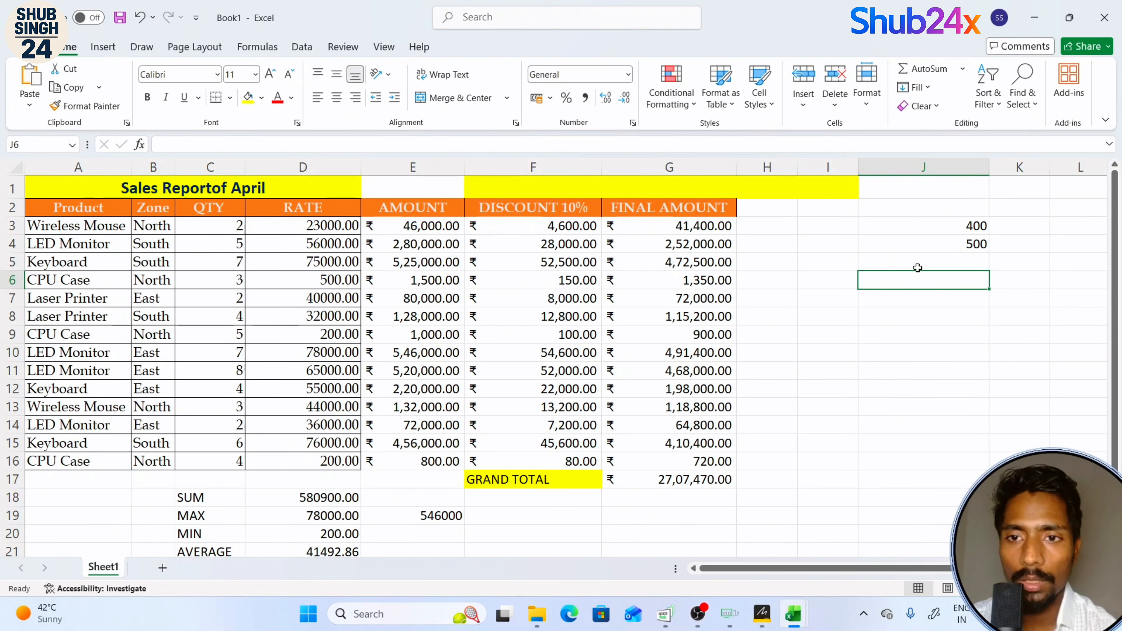
text(=)
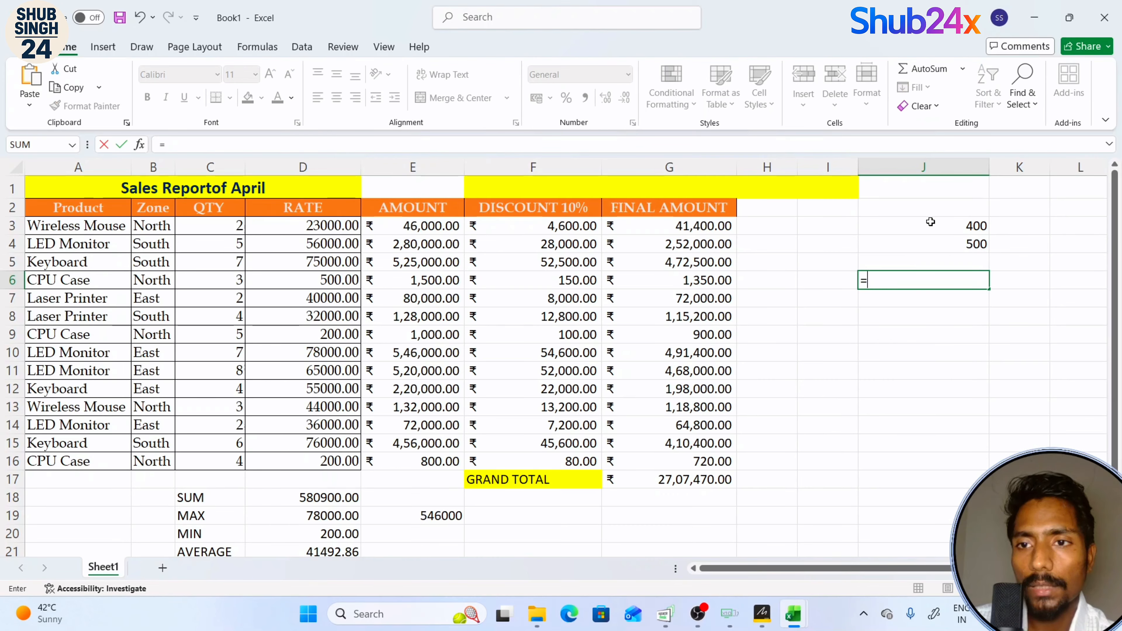
click(919, 223)
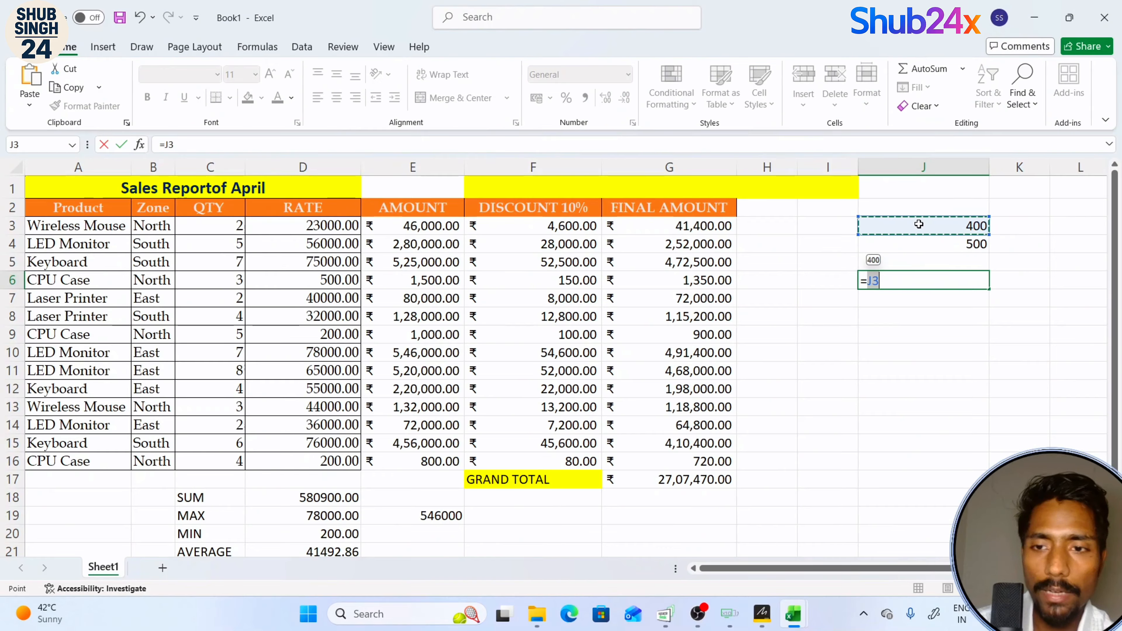
text(/)
click(919, 246)
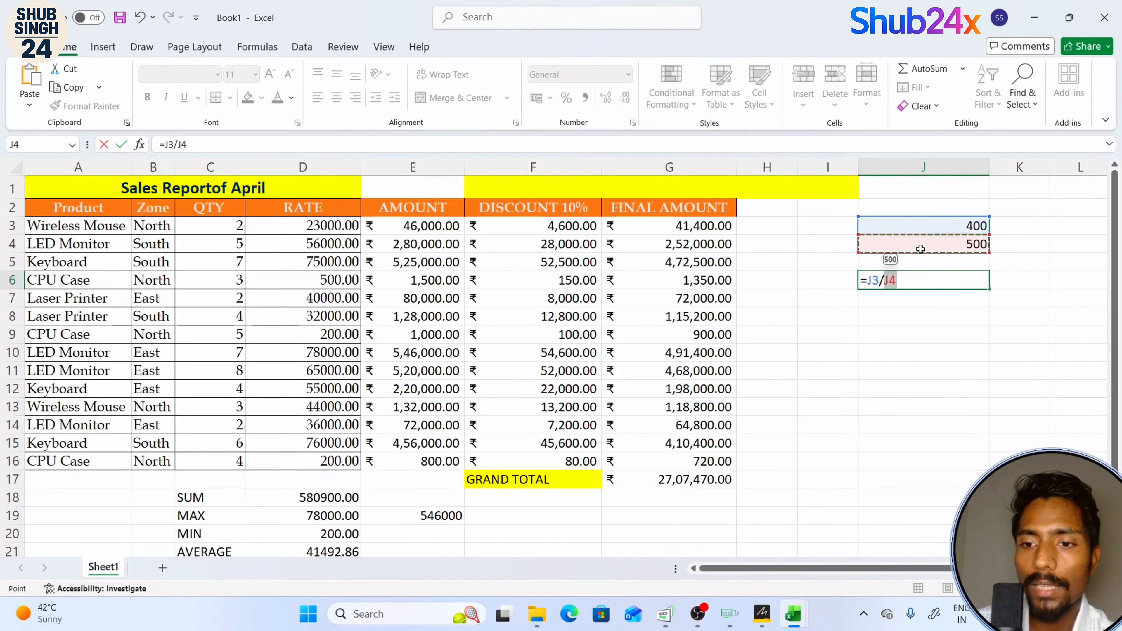
text(*100)
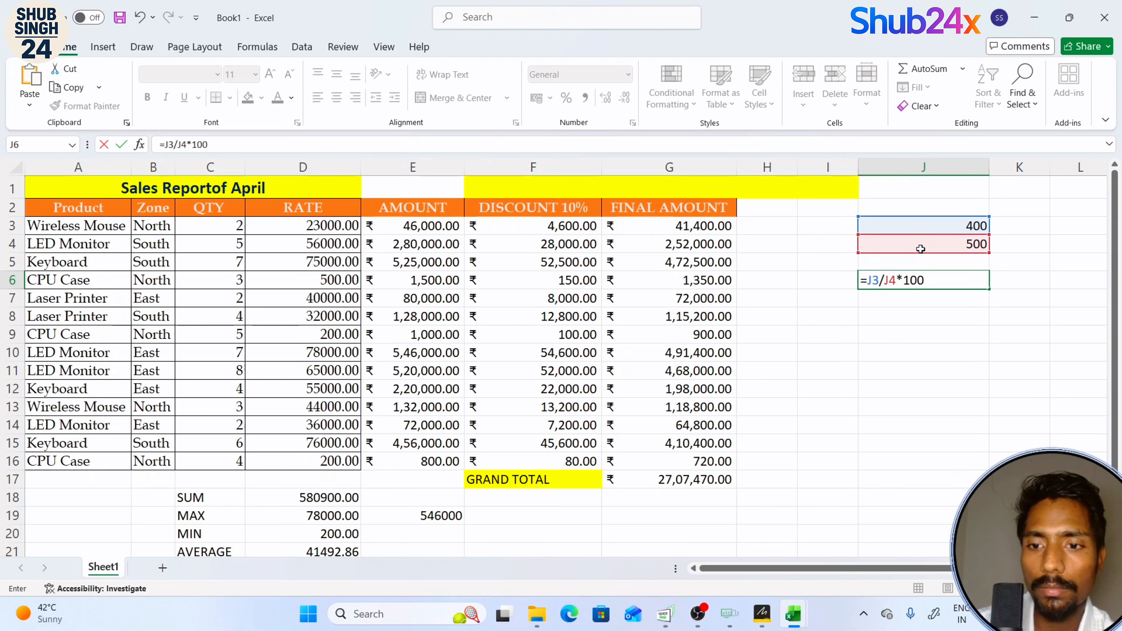
key(Return)
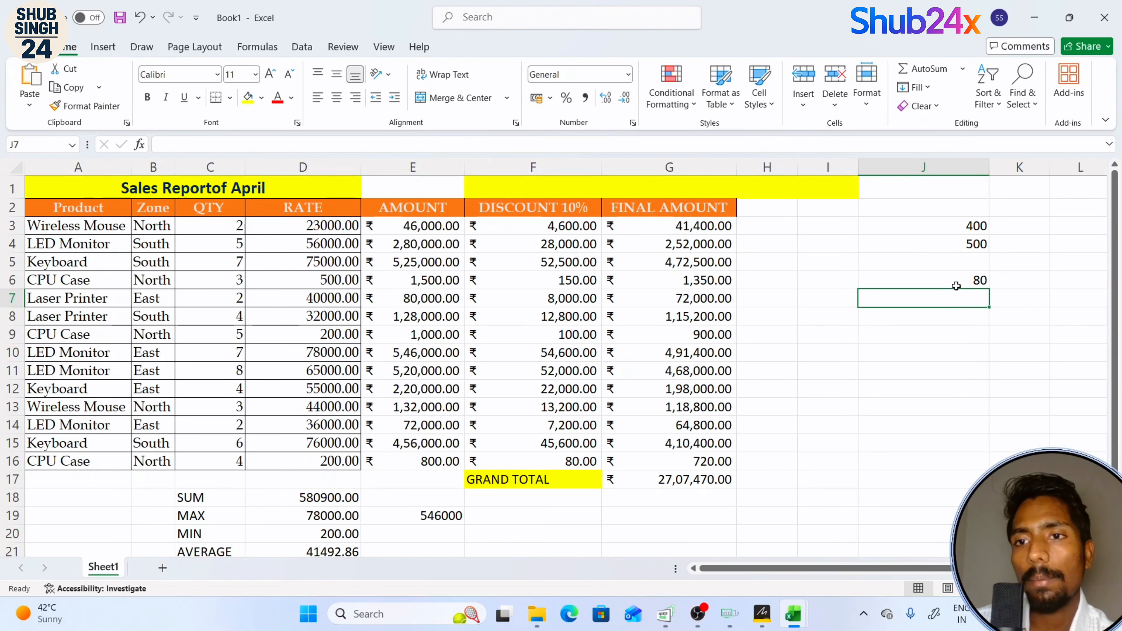